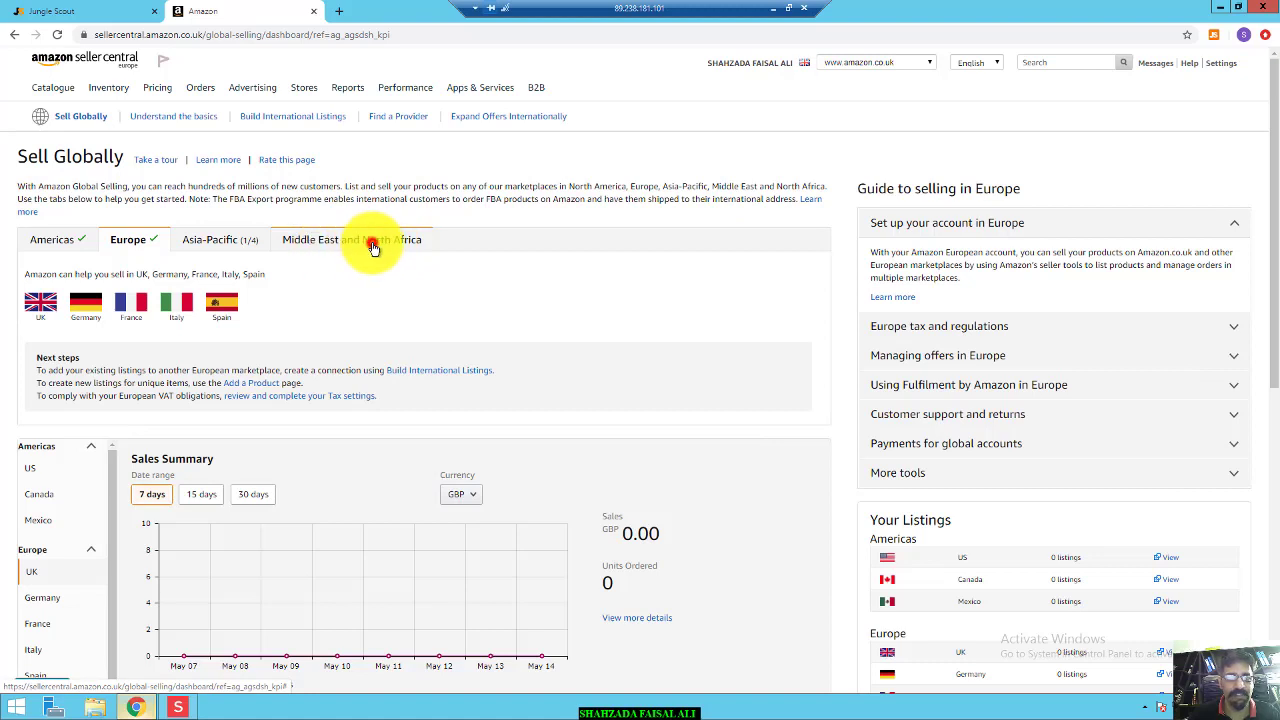
Step: Pick 'Create a United Arab Emirates selling account' under Middle East and North Africa and register
click(372, 248)
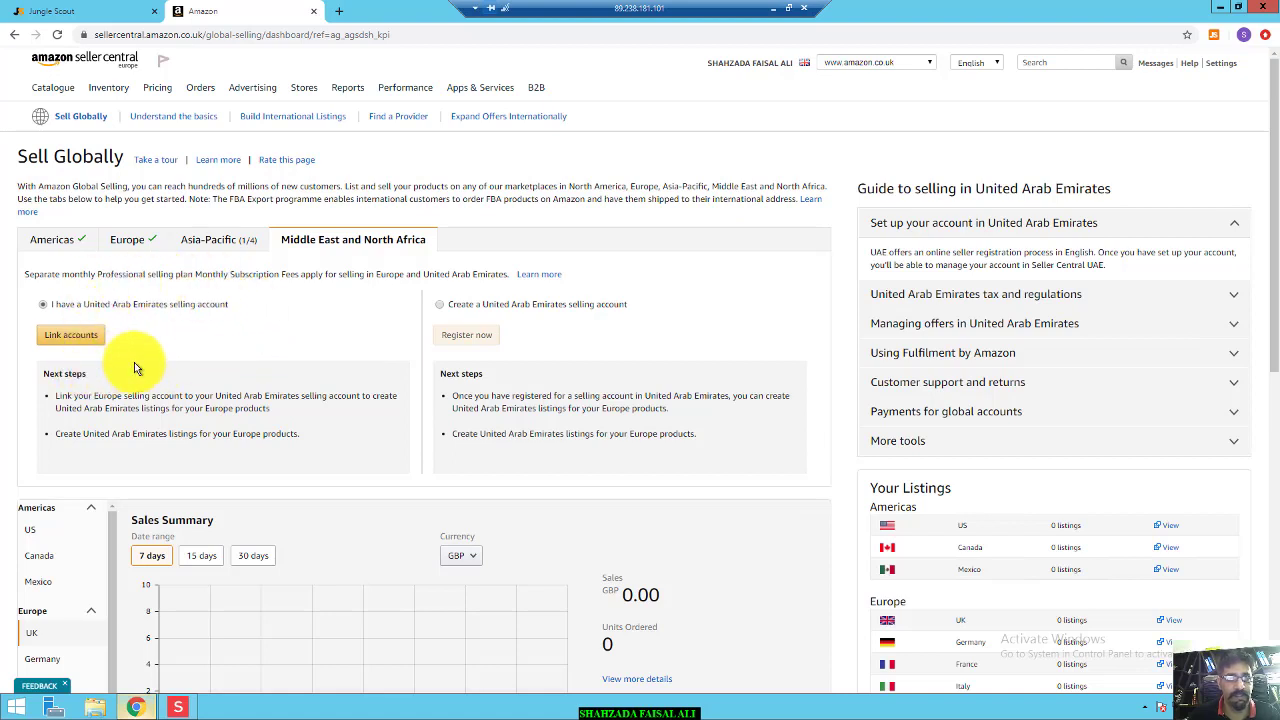
click(60, 343)
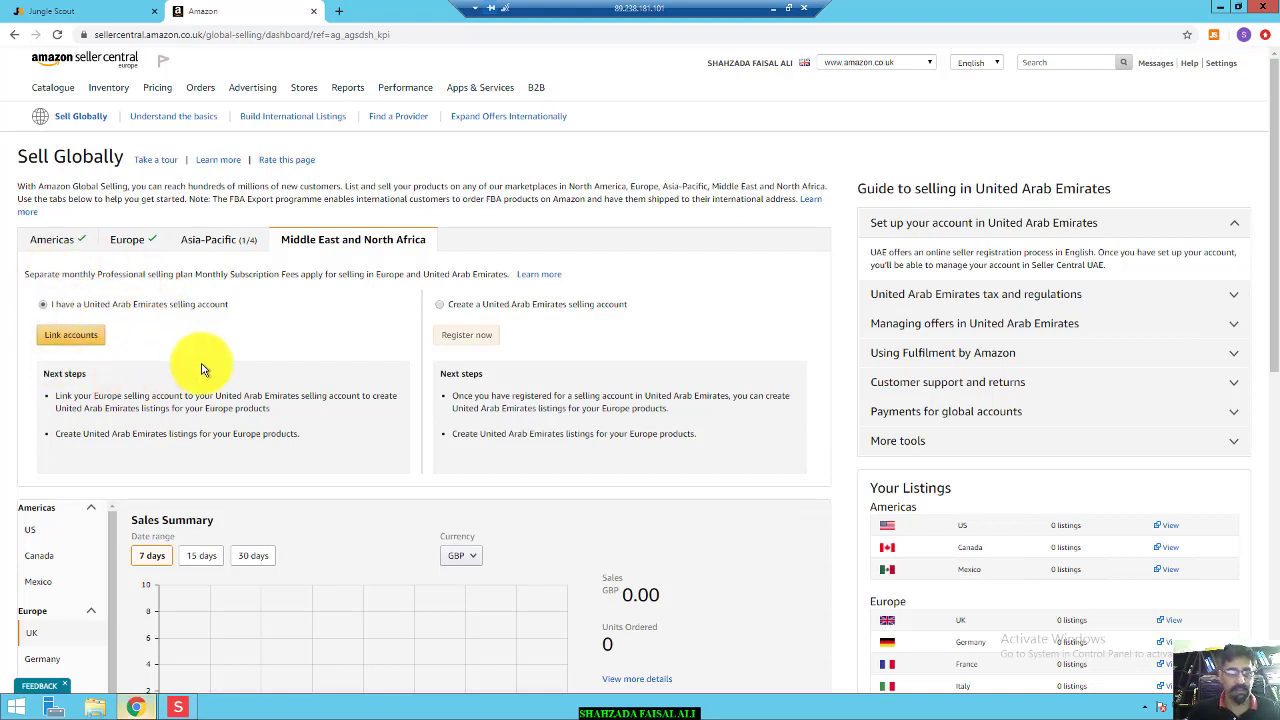
click(441, 304)
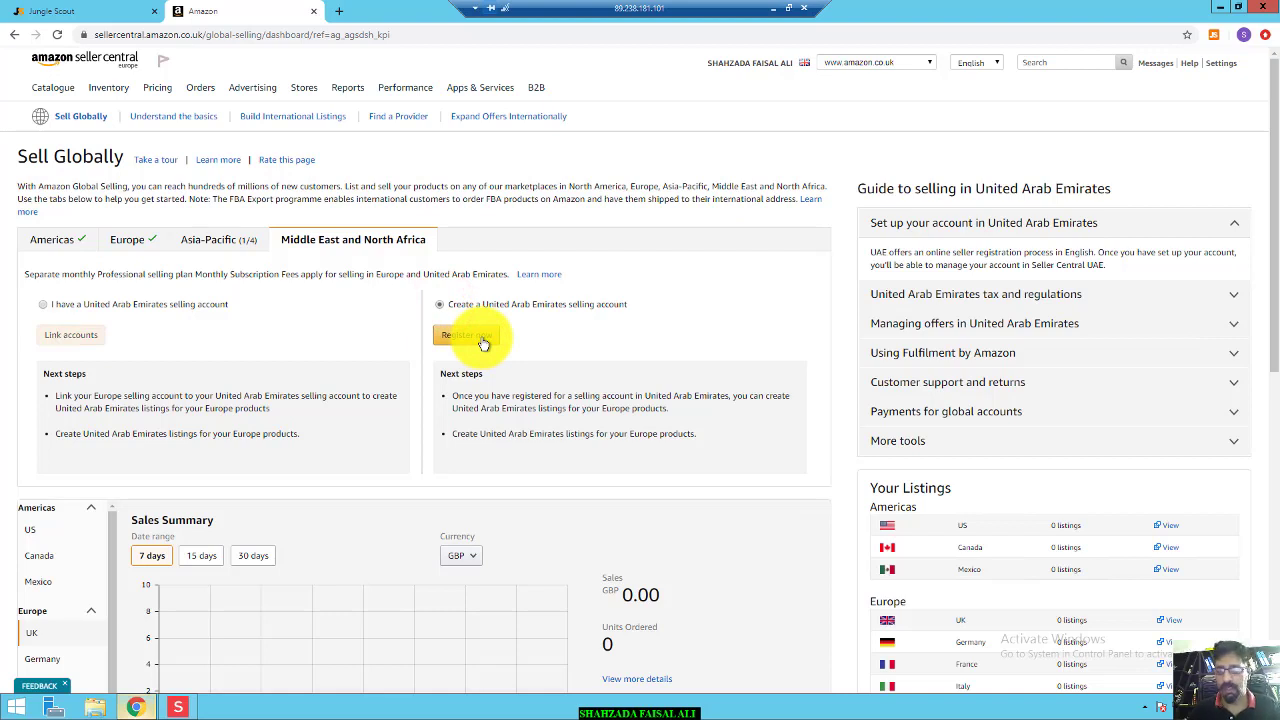
click(467, 335)
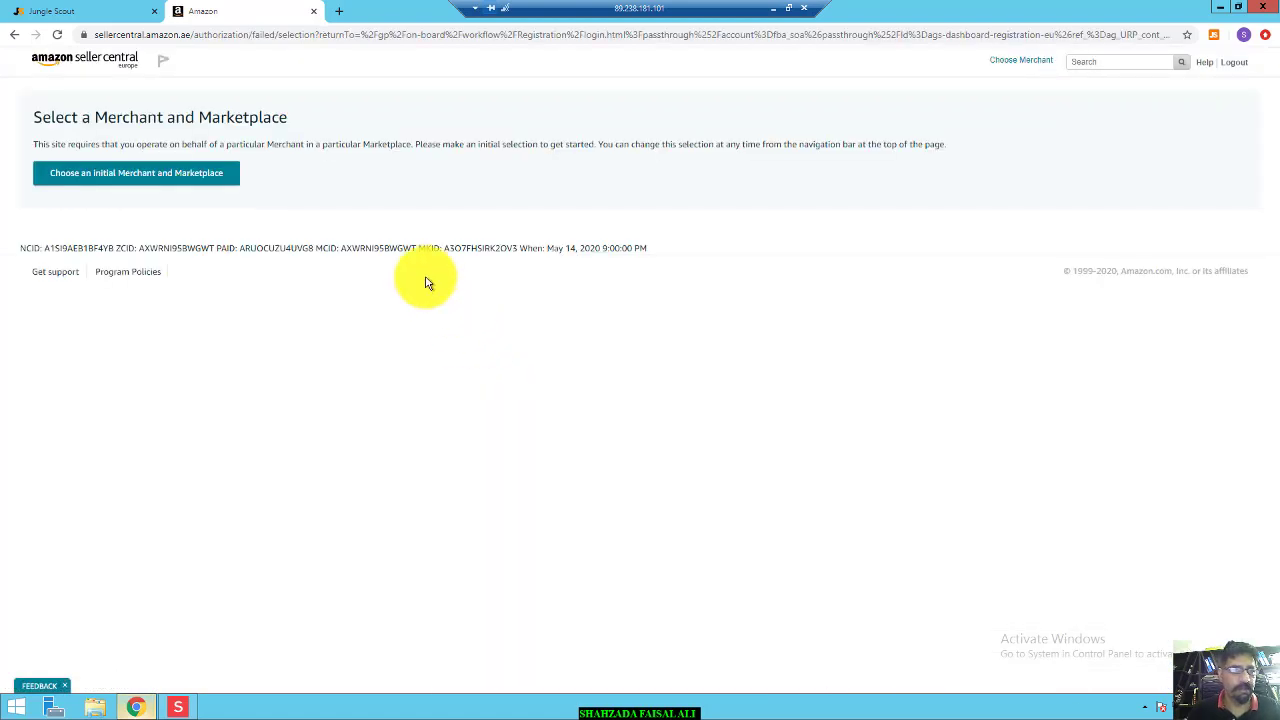
click(167, 176)
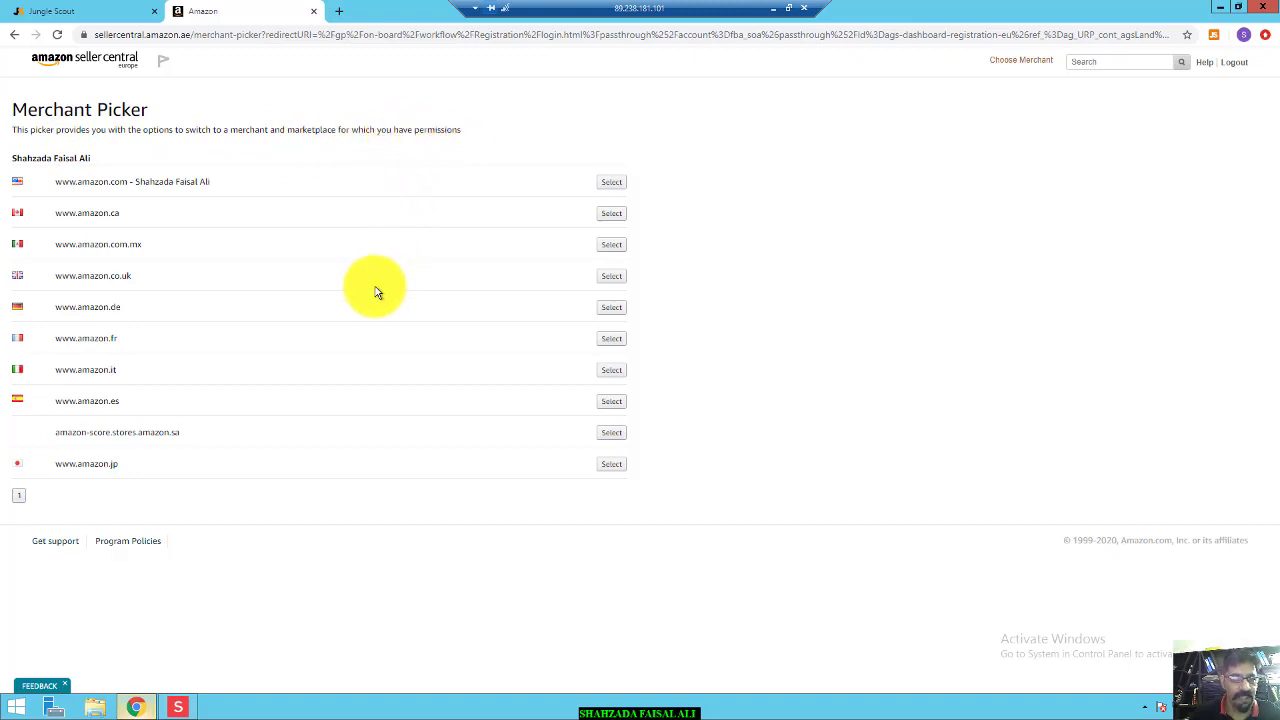
click(614, 284)
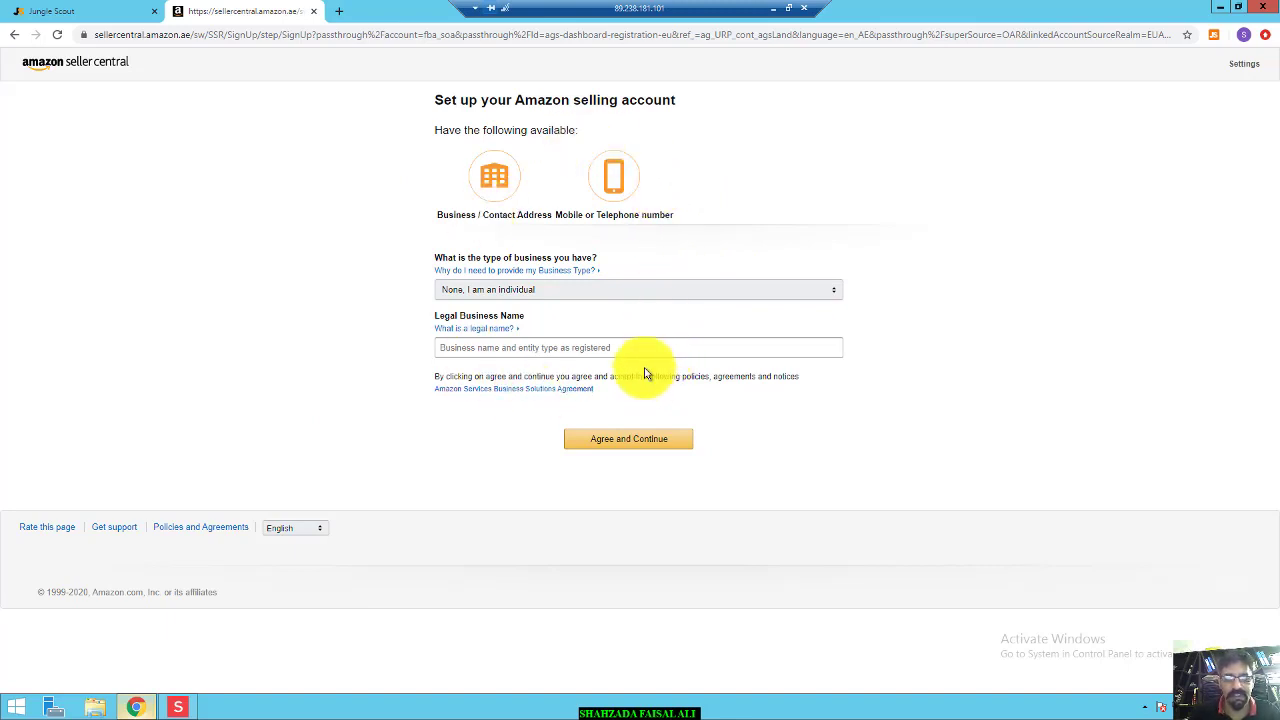
Step: Choose 'None, I am an individual', autofill the legal name, and agree to the seller agreement
click(744, 297)
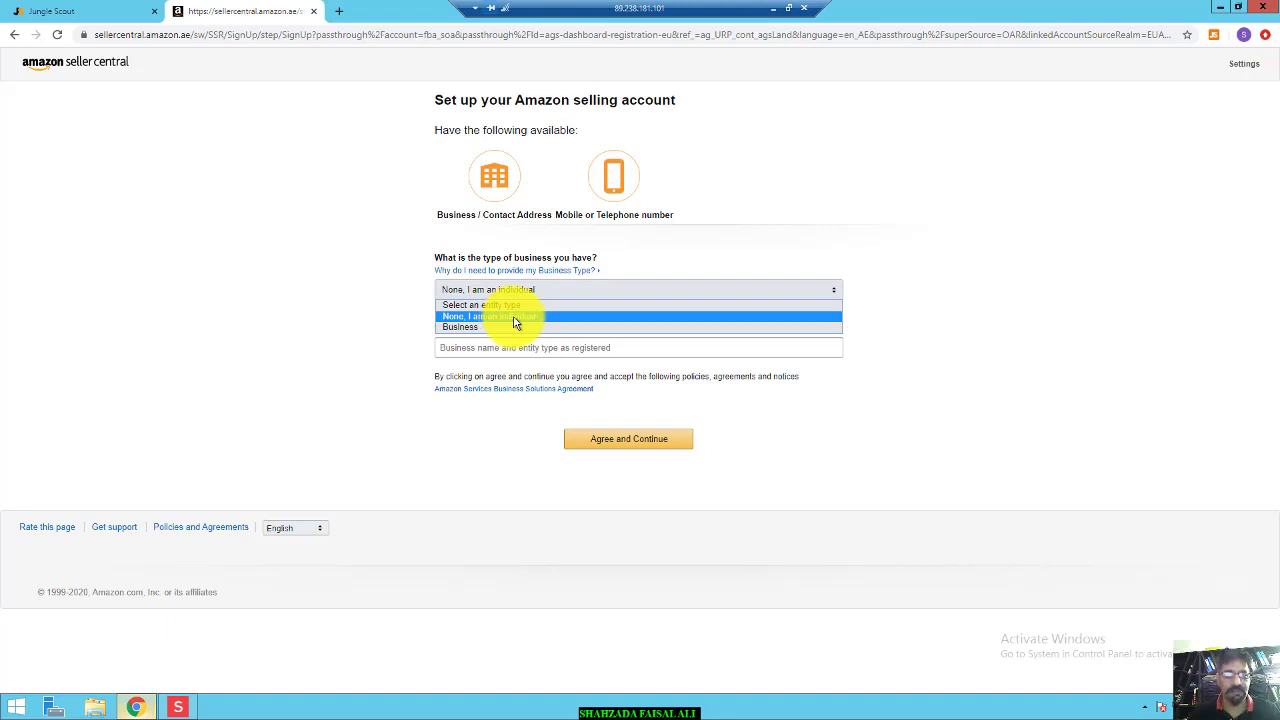
click(516, 318)
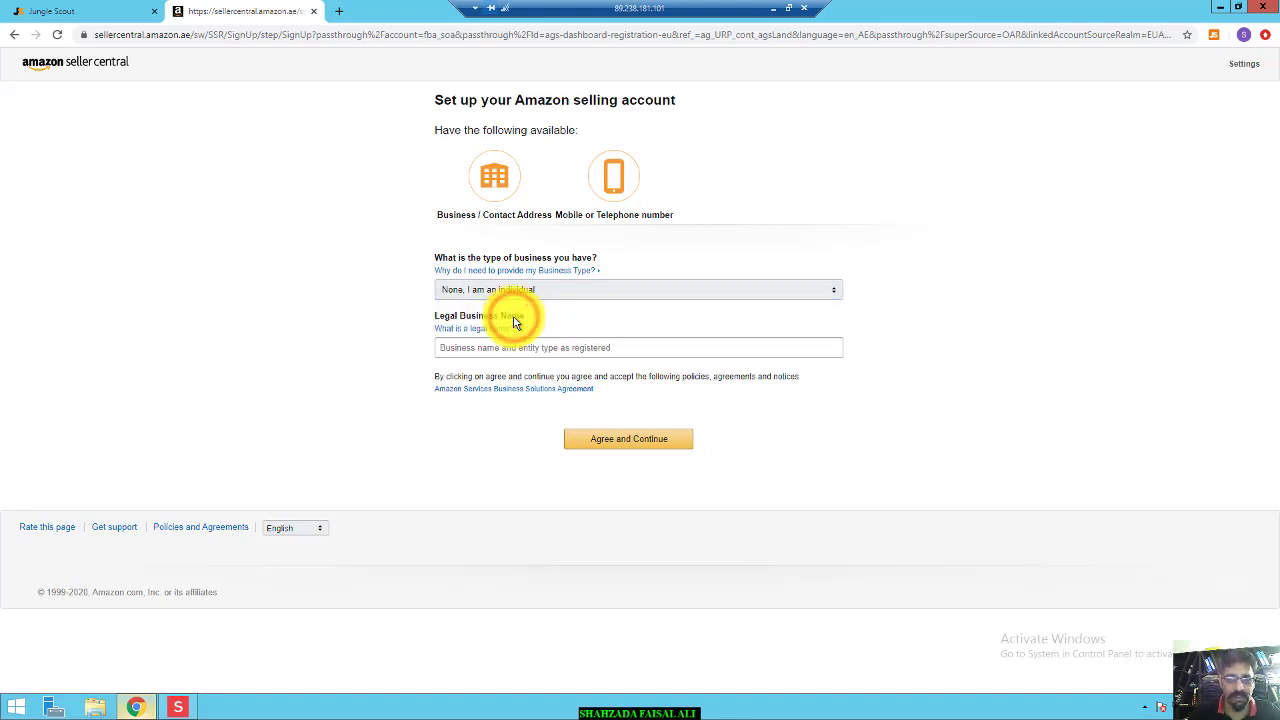
click(533, 347)
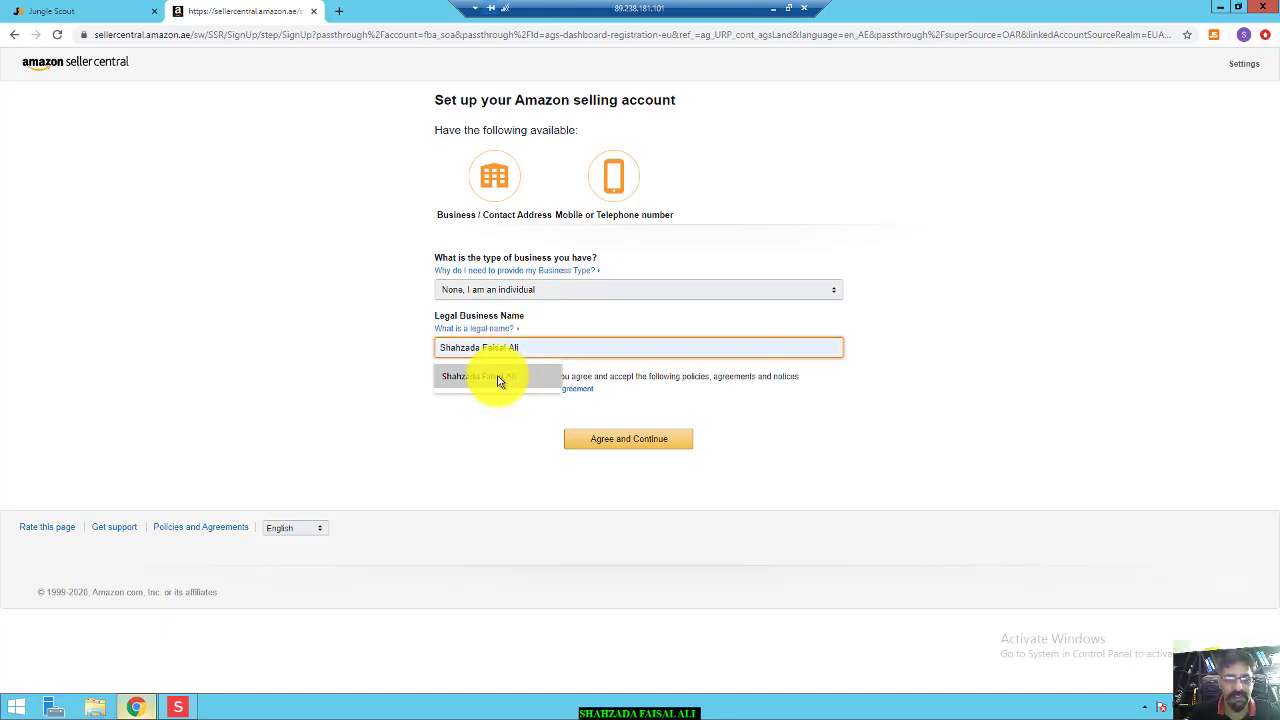
click(493, 377)
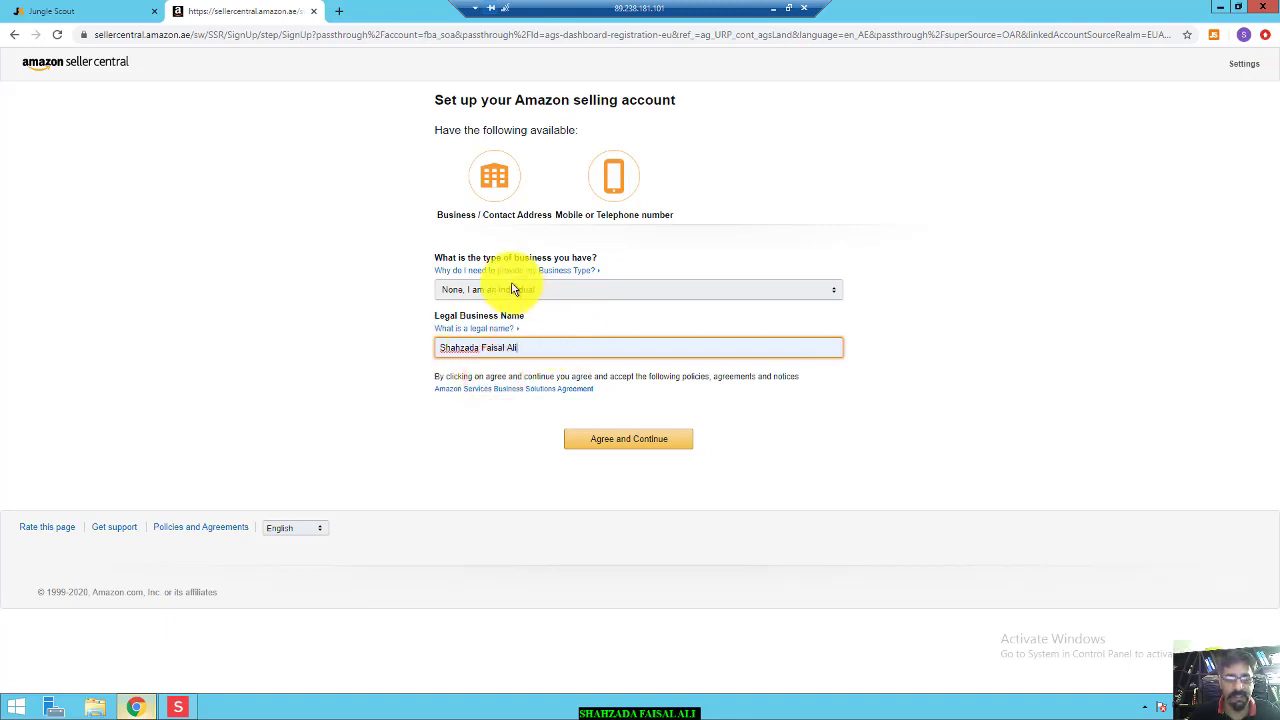
click(639, 443)
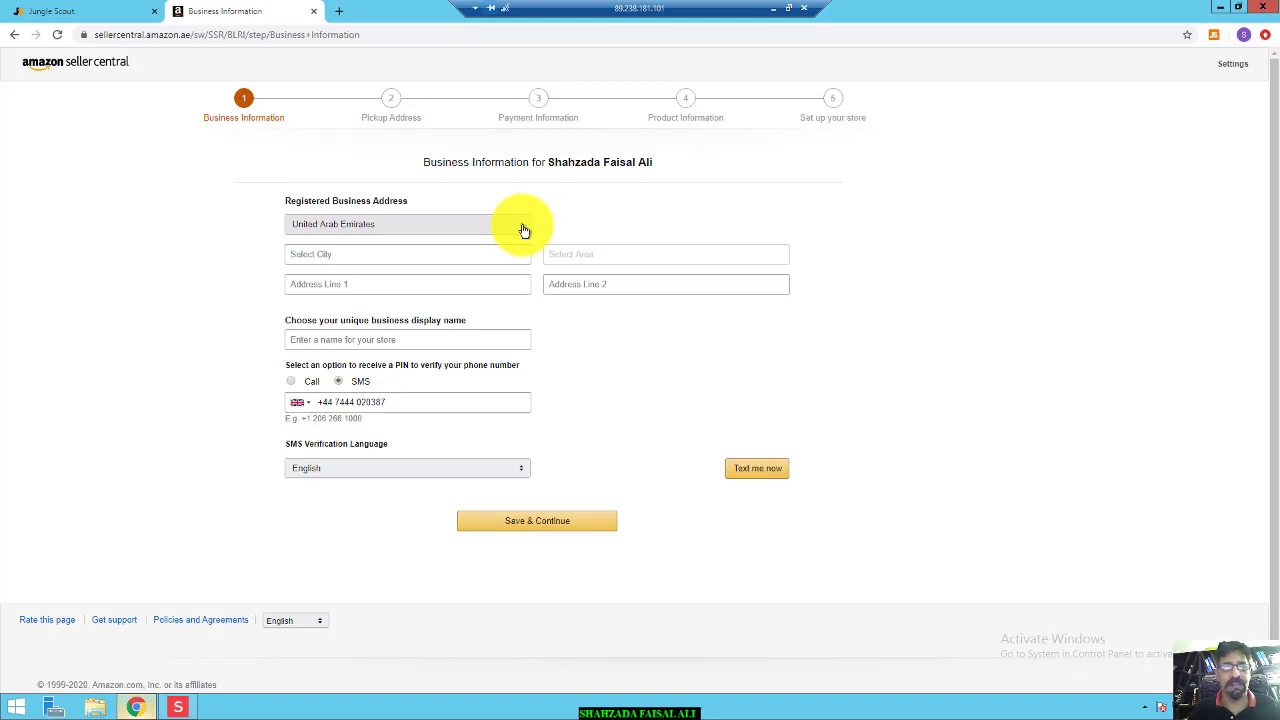
click(524, 231)
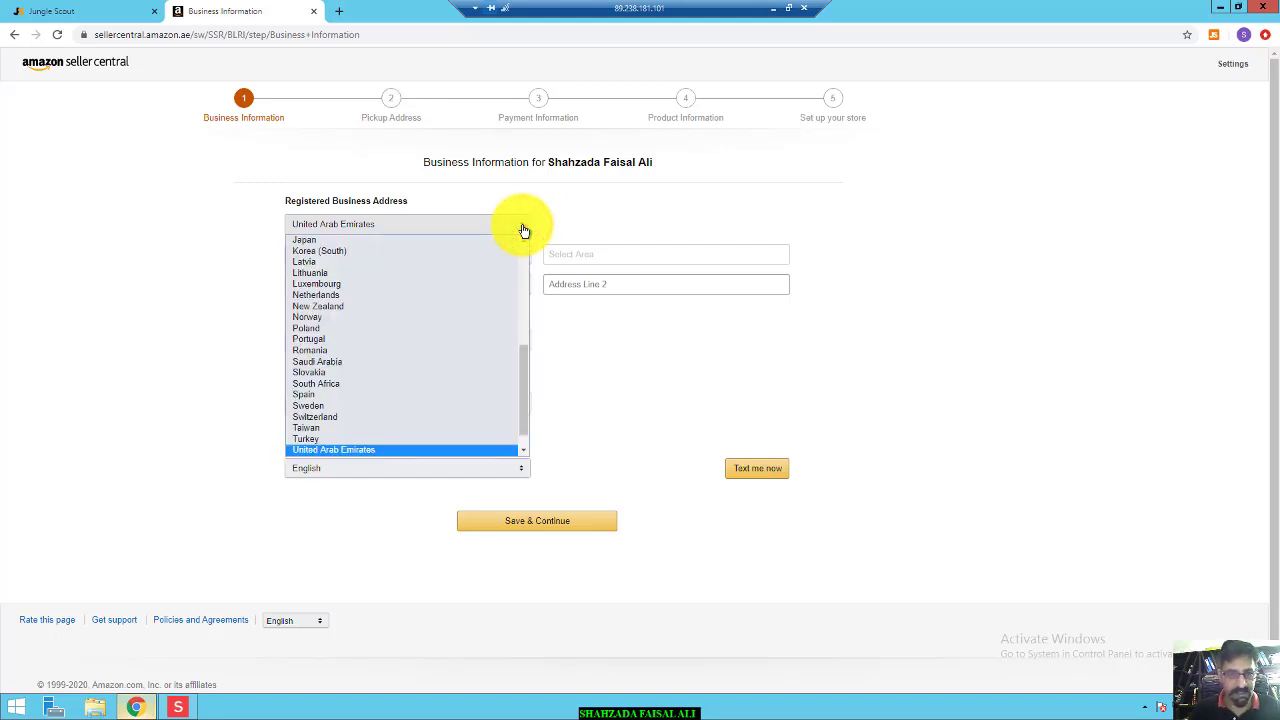
scroll(393, 414, down, 1)
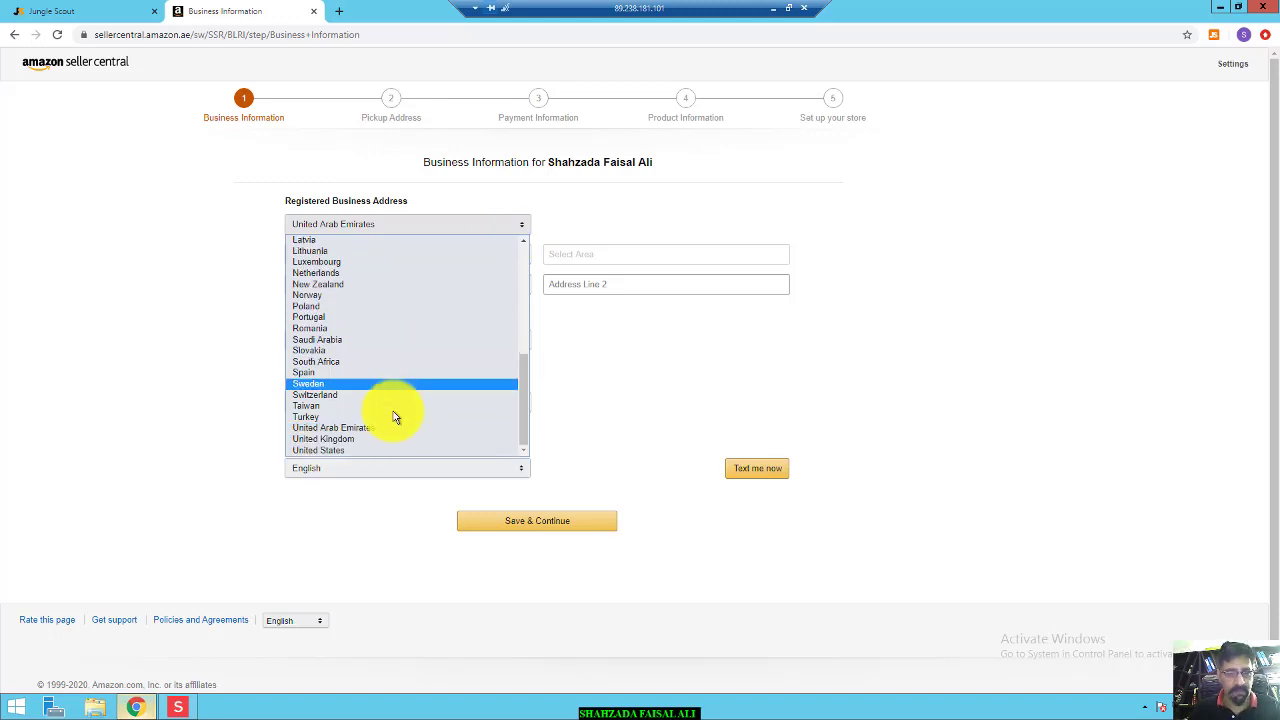
click(354, 439)
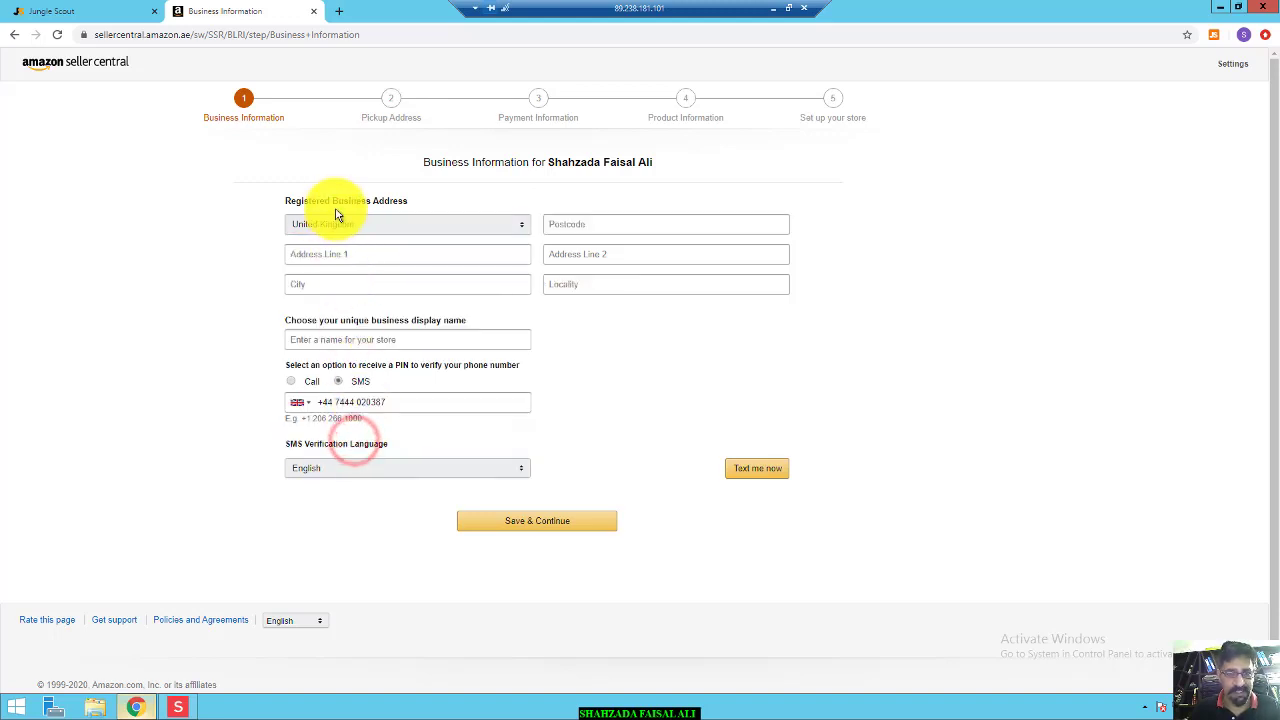
click(381, 253)
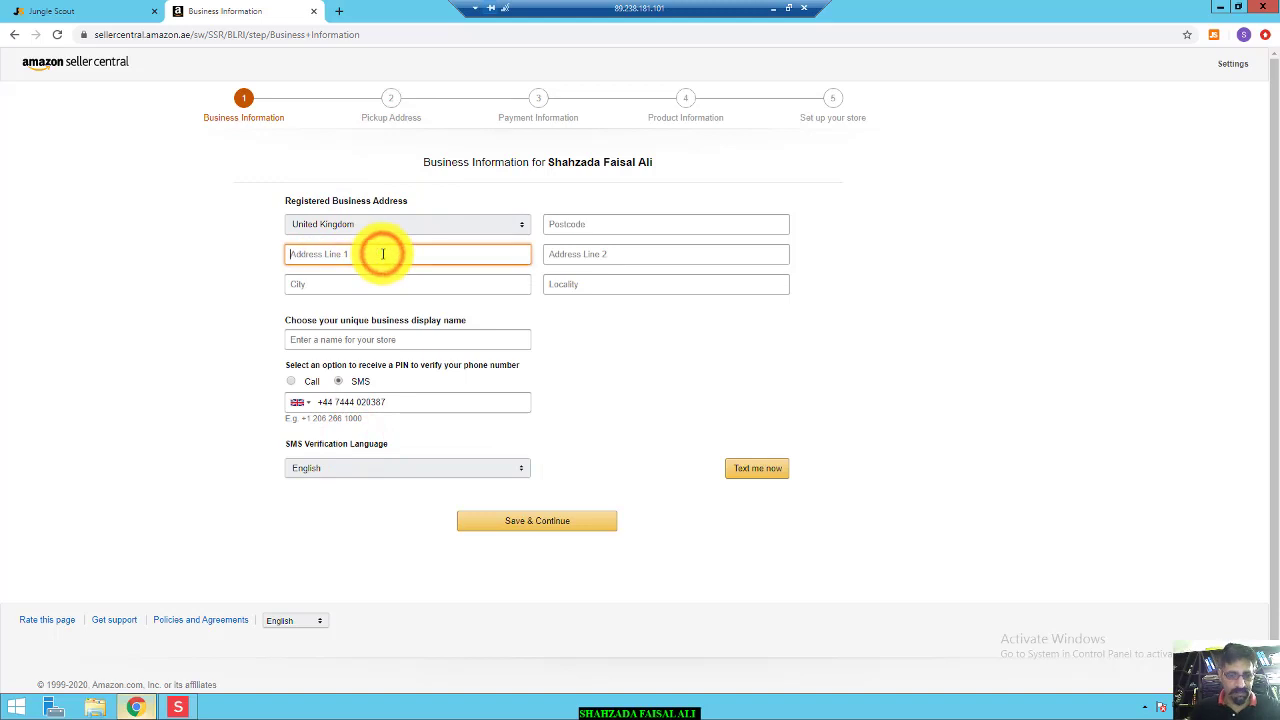
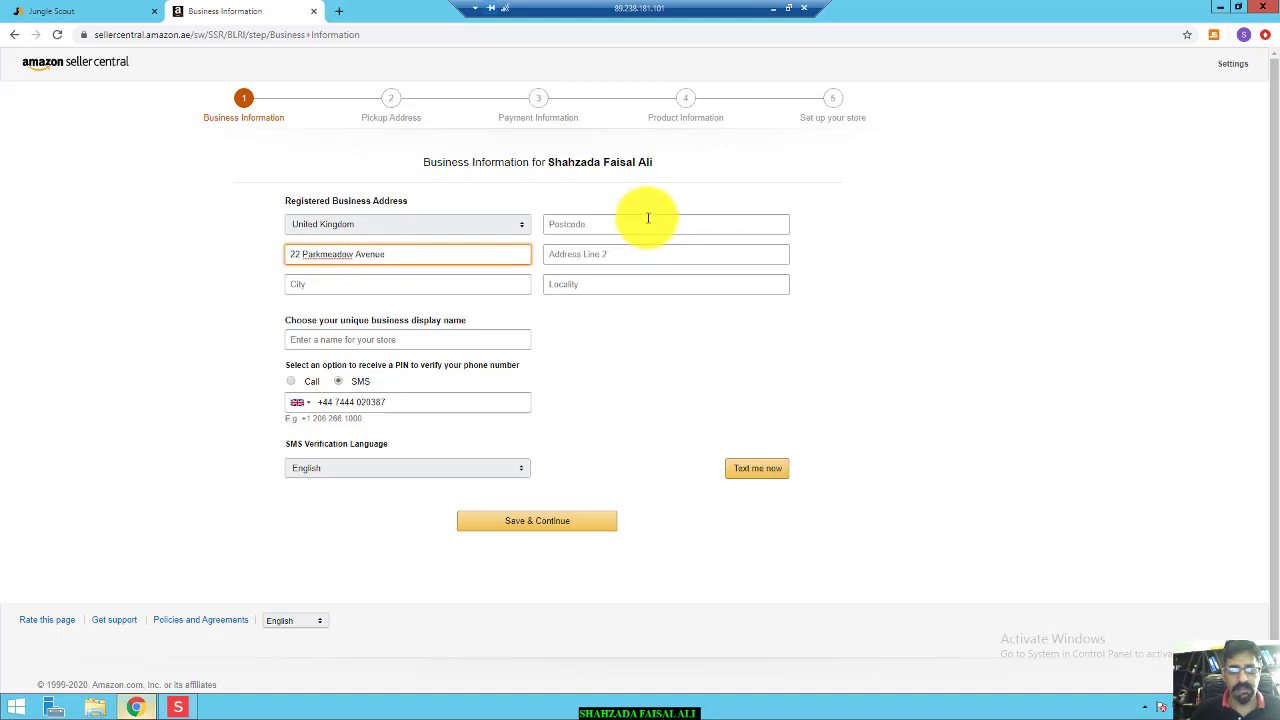
Step: Enter postcode G537ZZ, second line 'Da', city Glasgow and region Scotland
click(645, 220)
text(G)
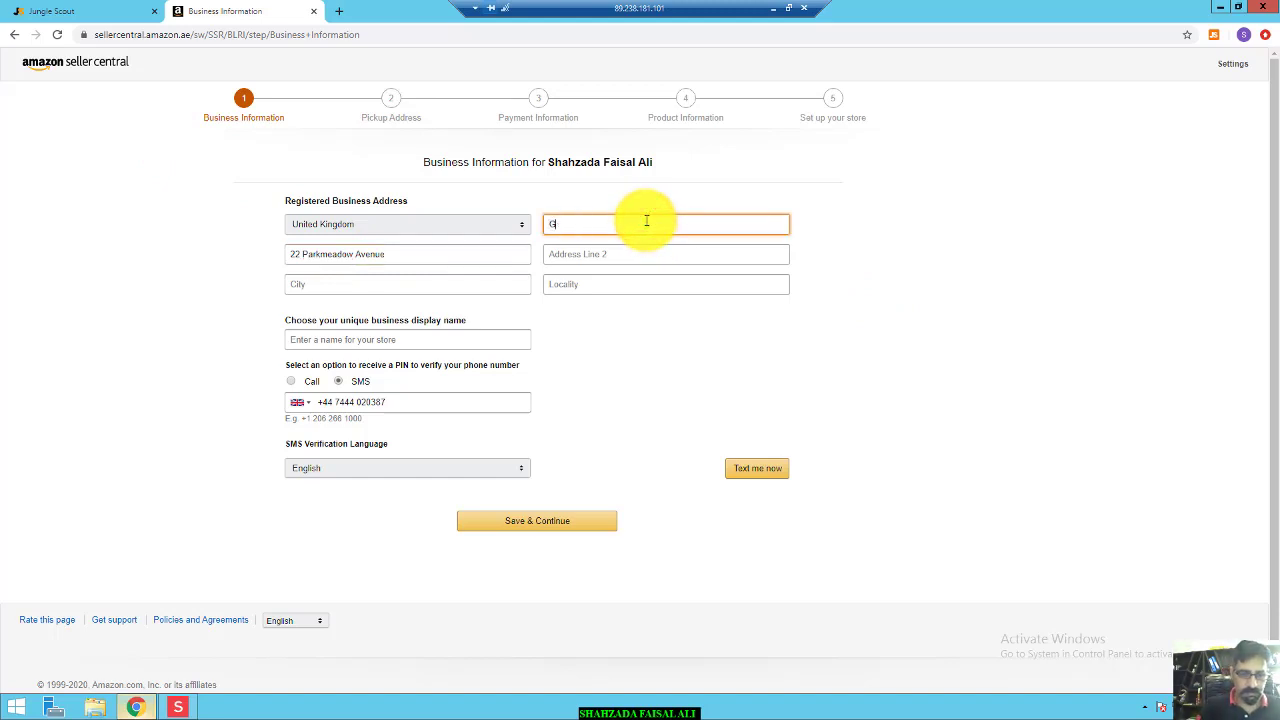
text(537)
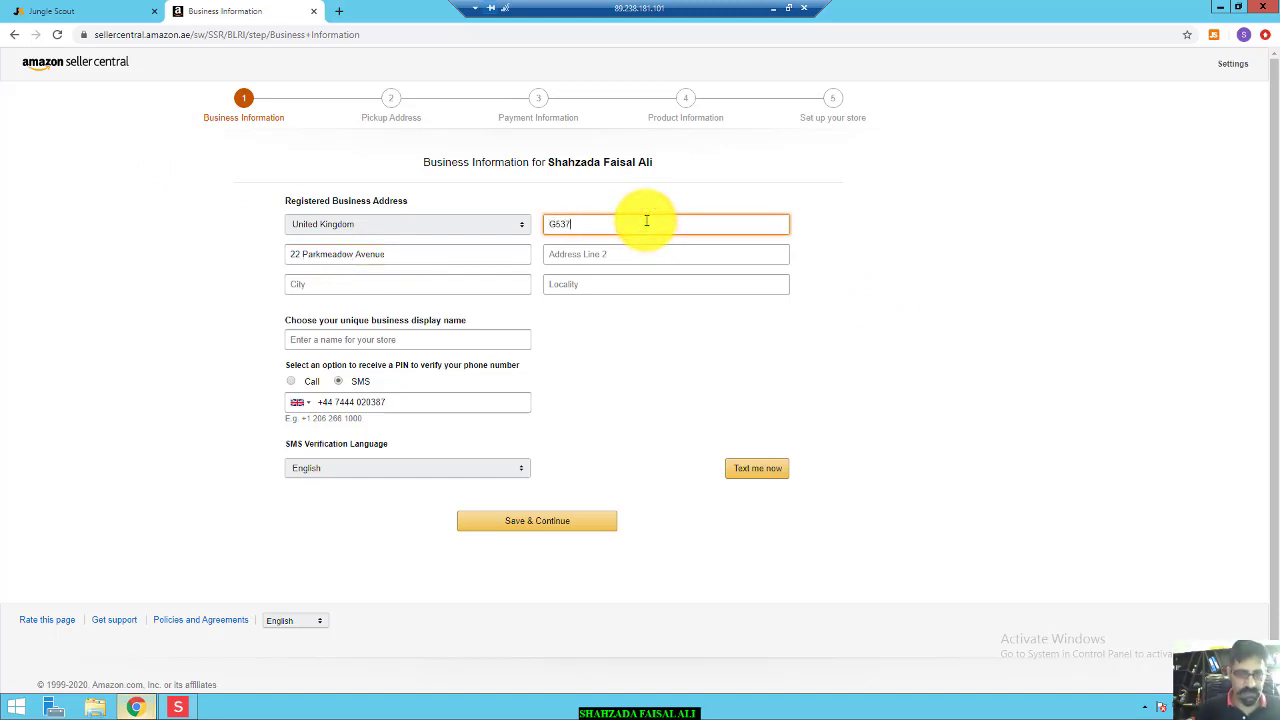
text(zz)
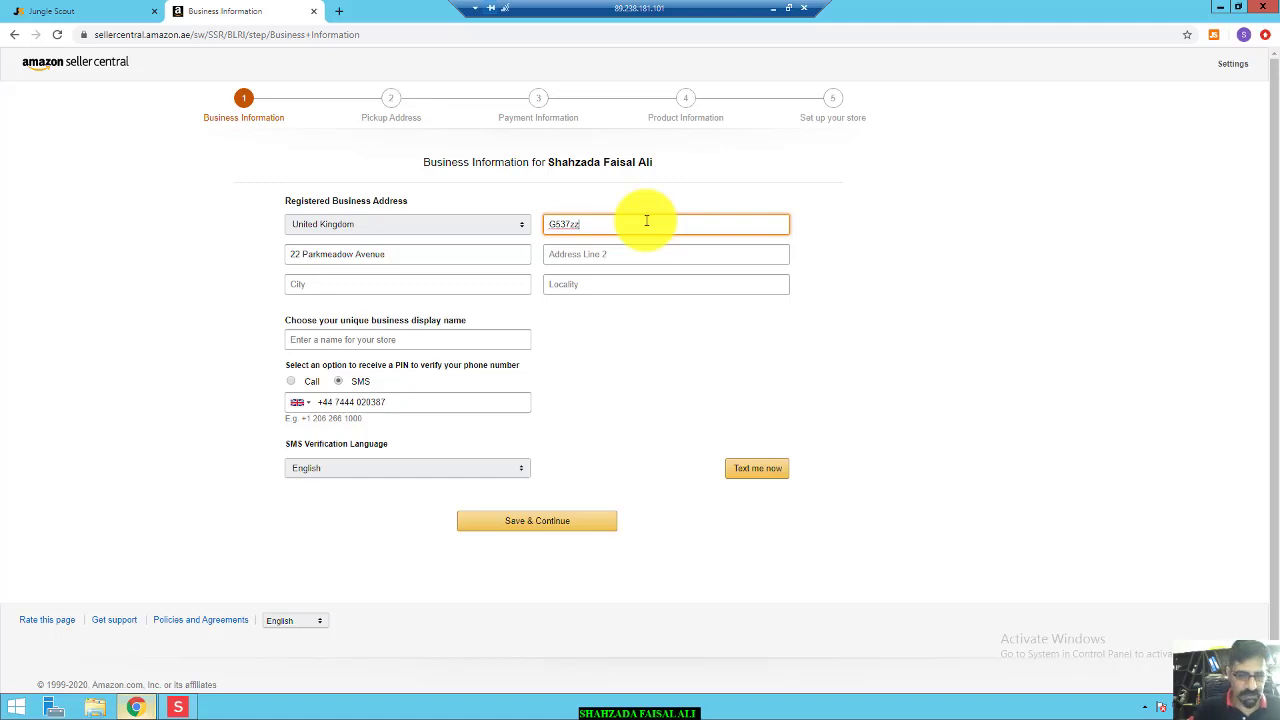
key(BackSpace)
key(BackSpace)
text(ZZ)
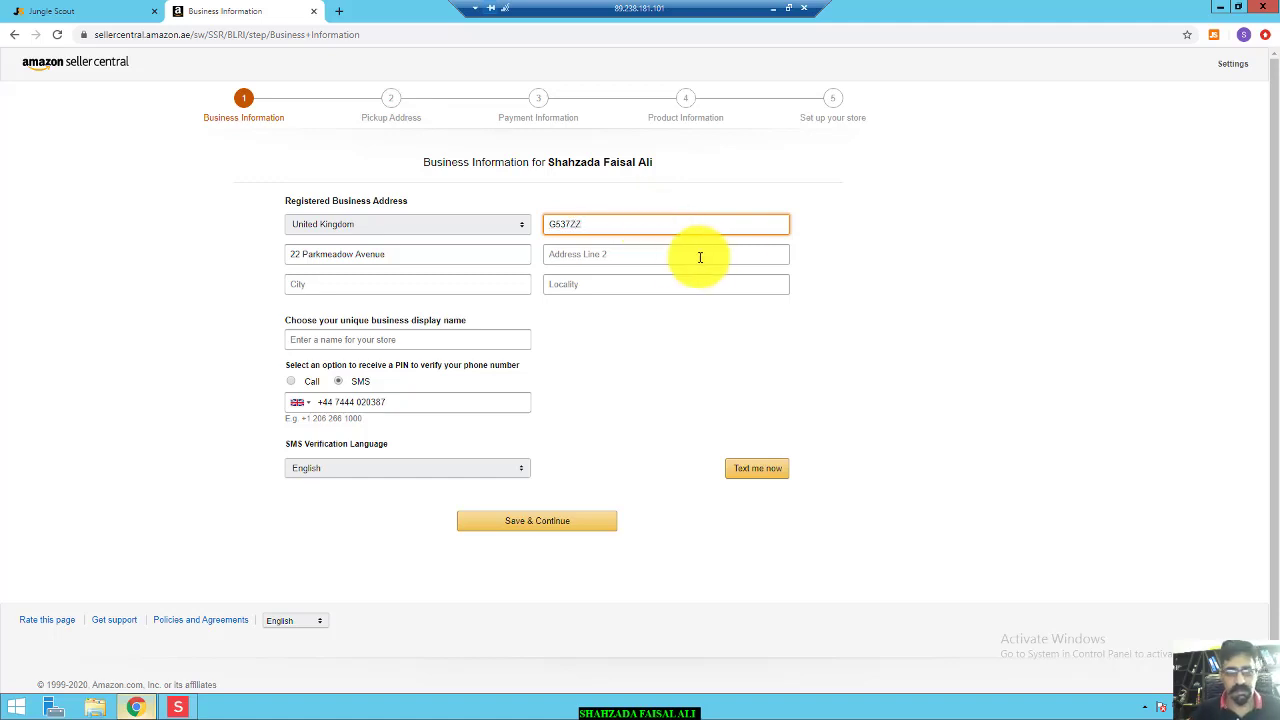
click(679, 256)
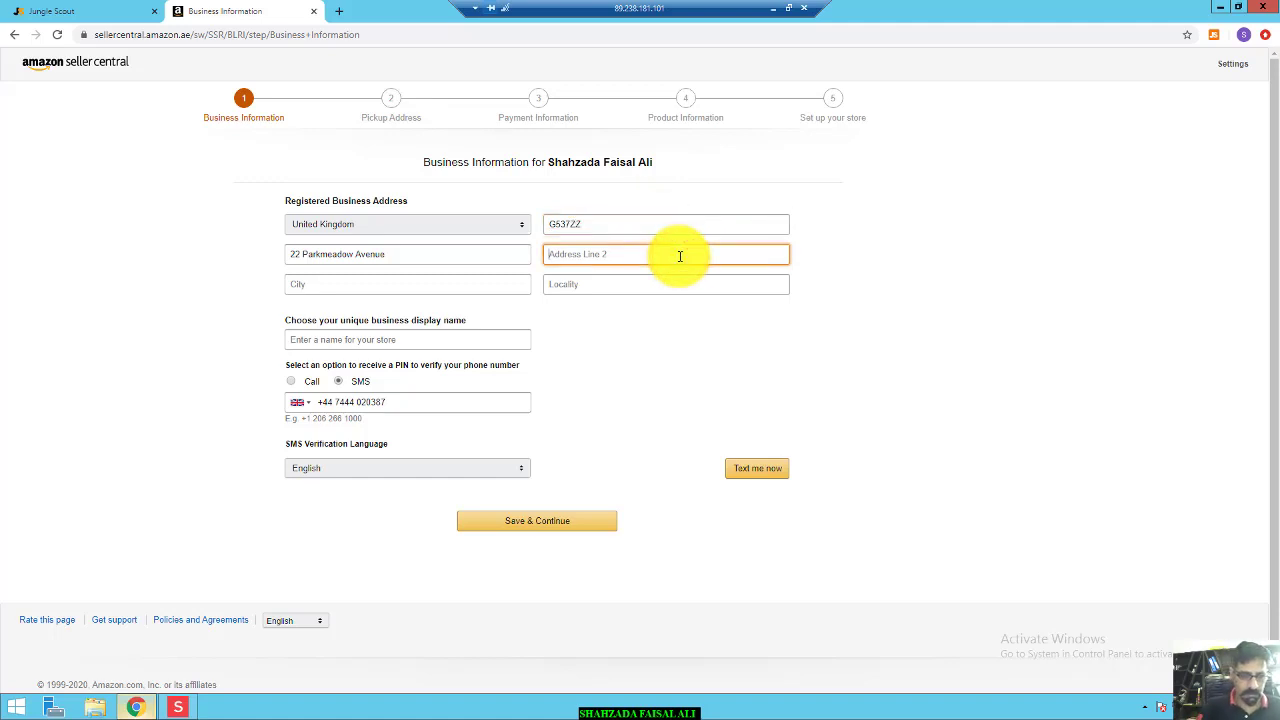
text(Darnley)
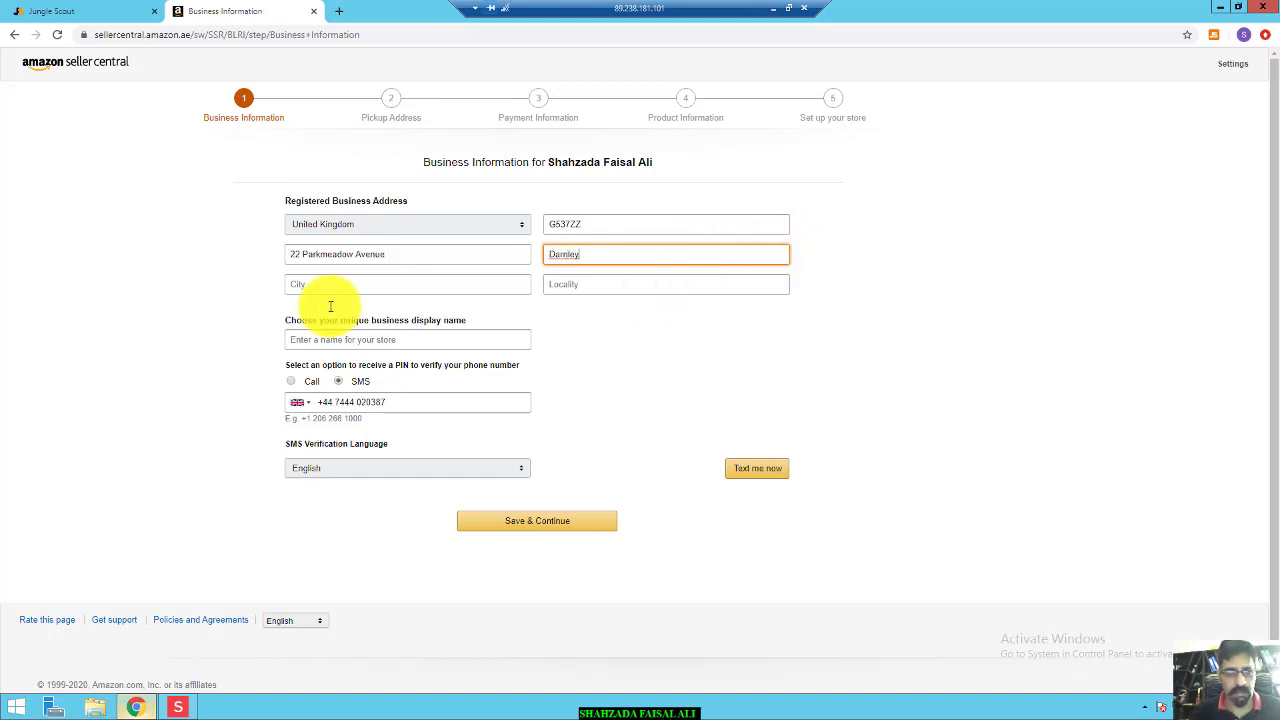
click(358, 285)
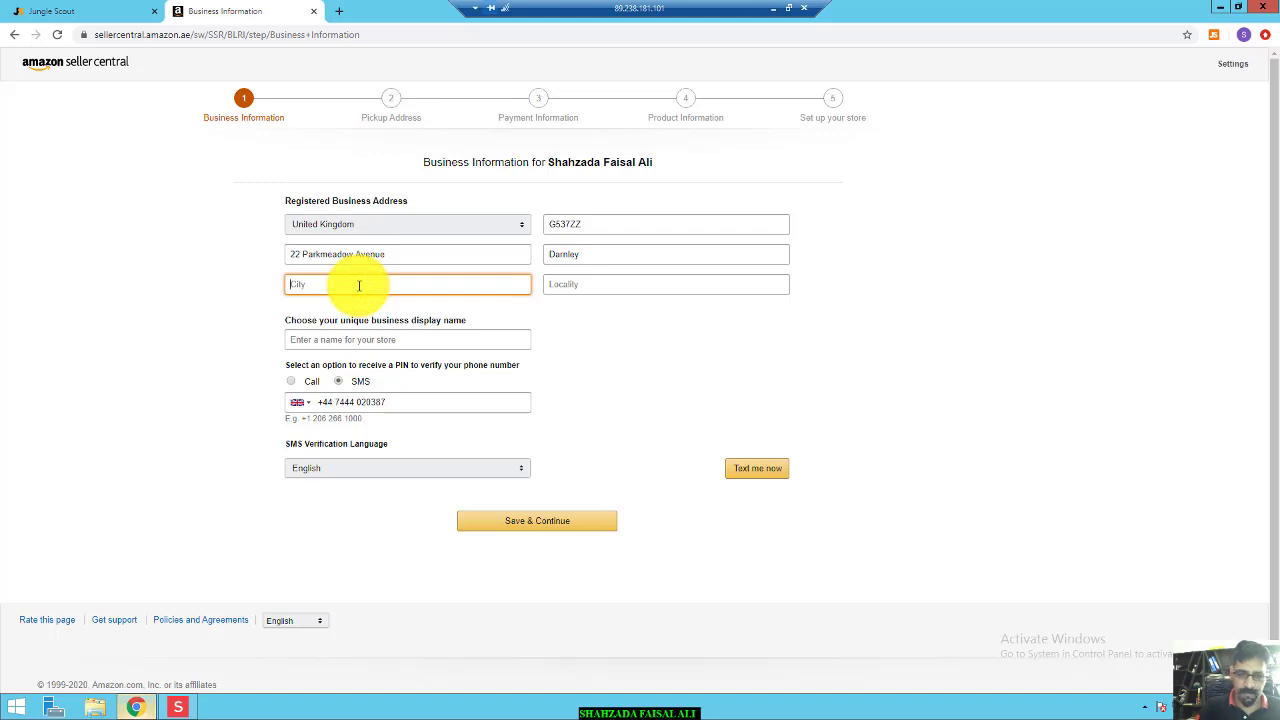
text(G)
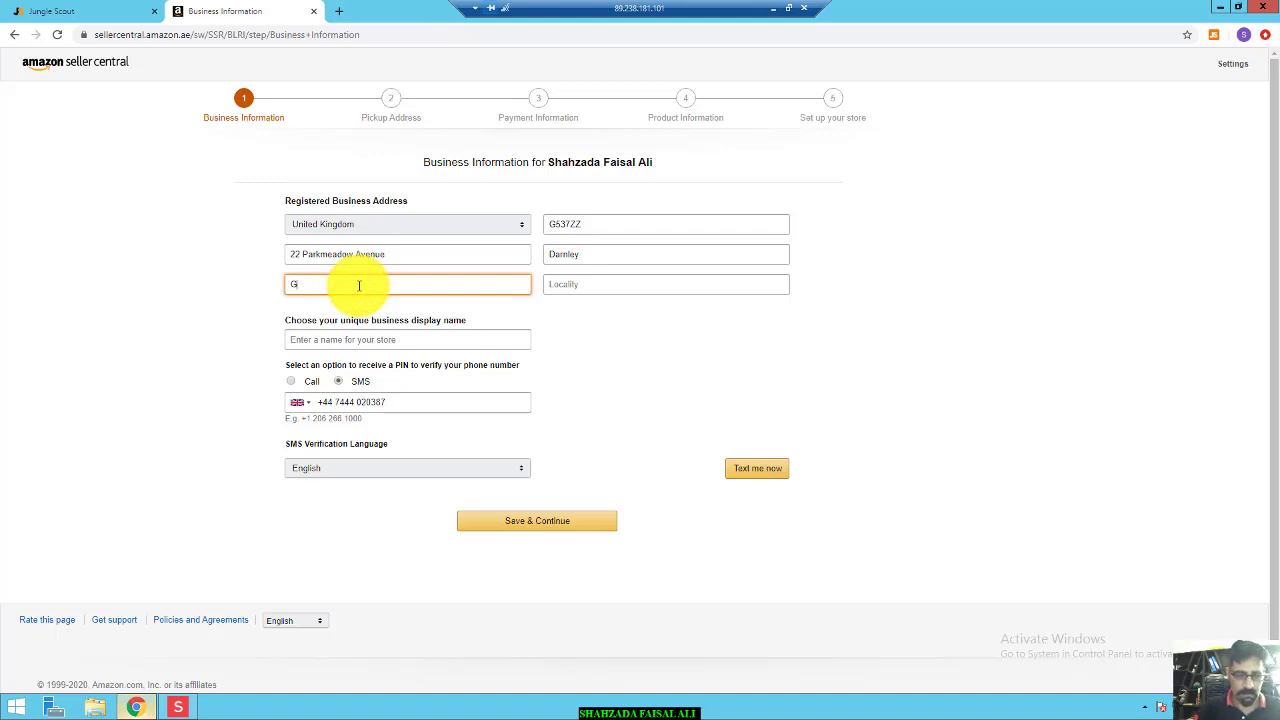
text(lasgow)
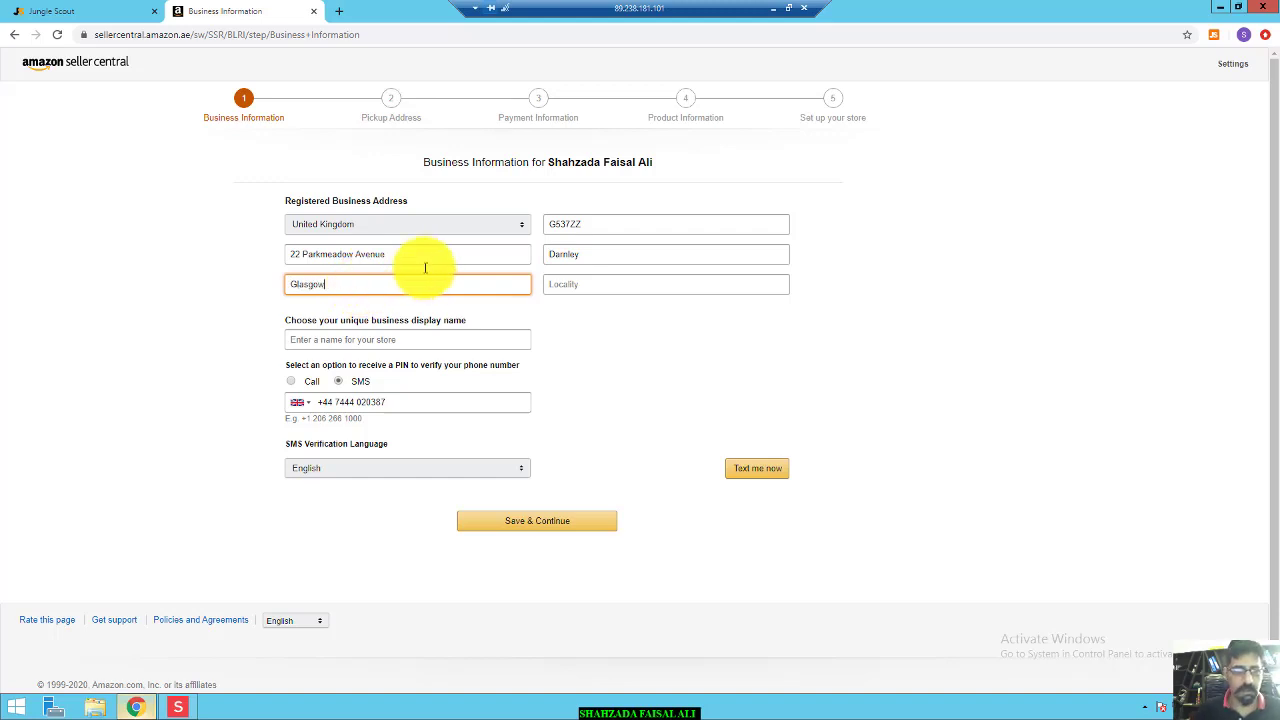
click(590, 284)
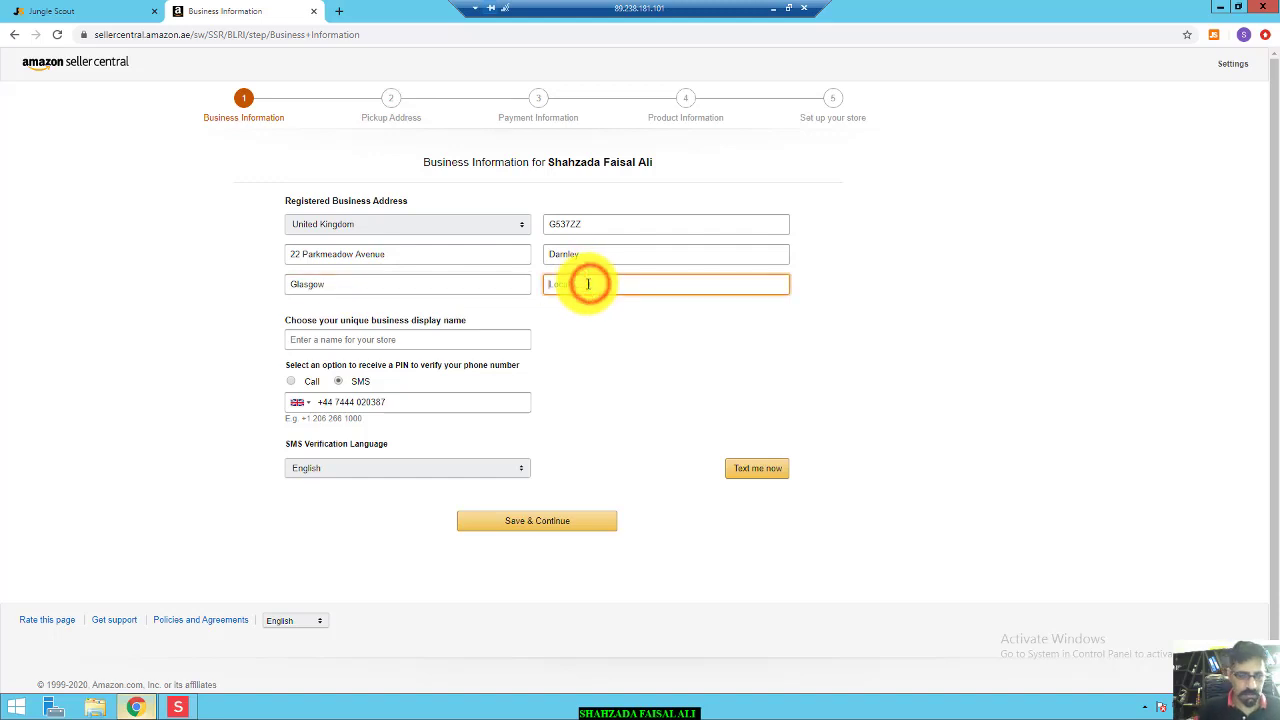
text(Sco)
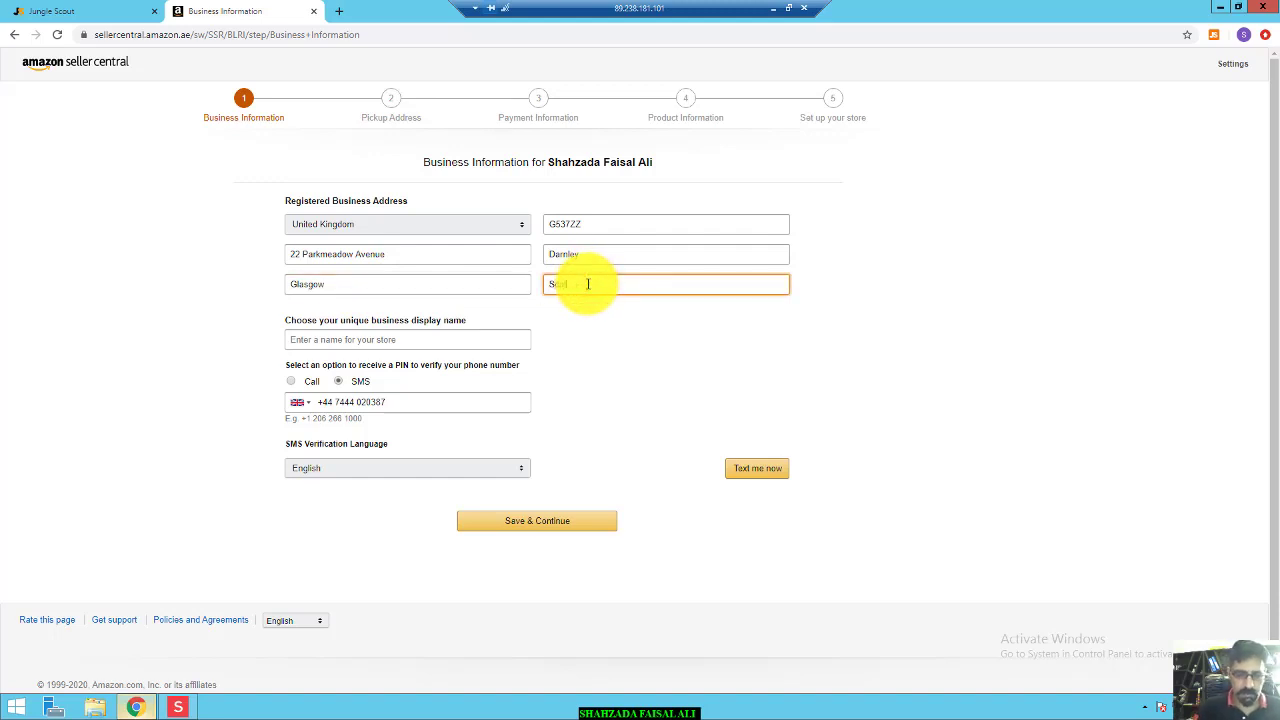
text(tland)
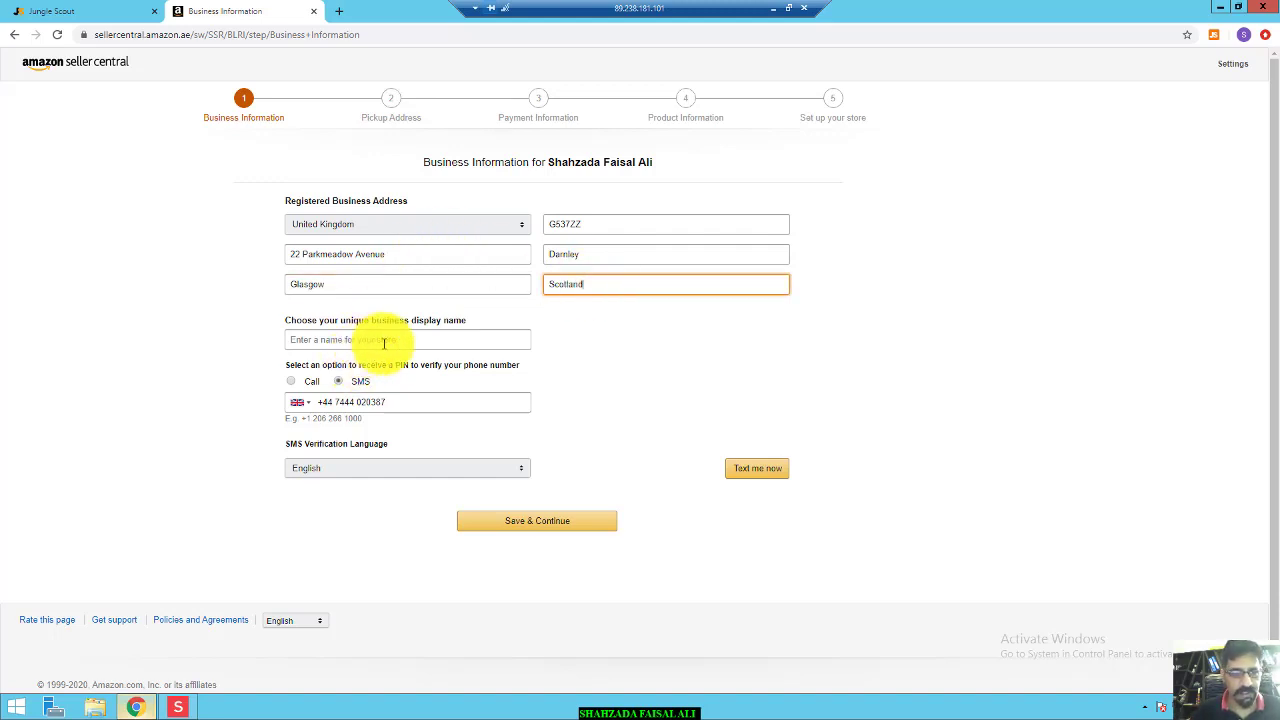
click(388, 339)
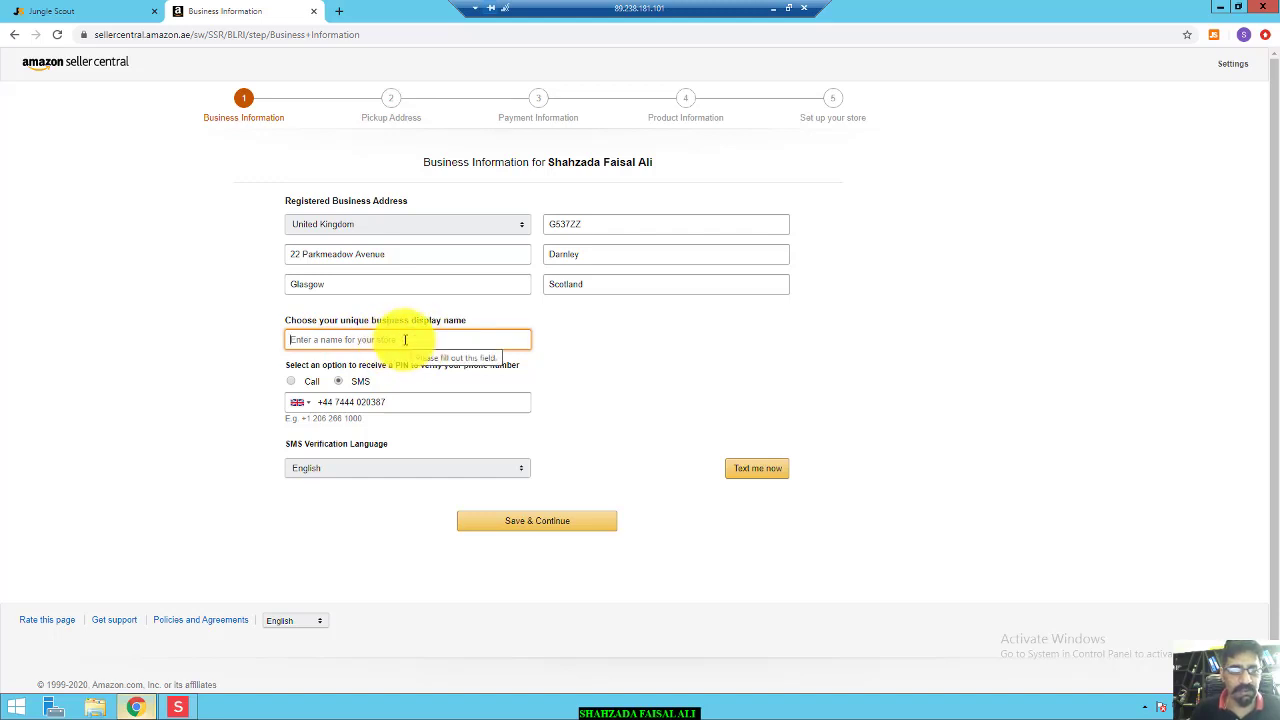
Step: Enter 'Superior Shop Ltd' as the display name and have a verification PIN sent by SMS
click(366, 340)
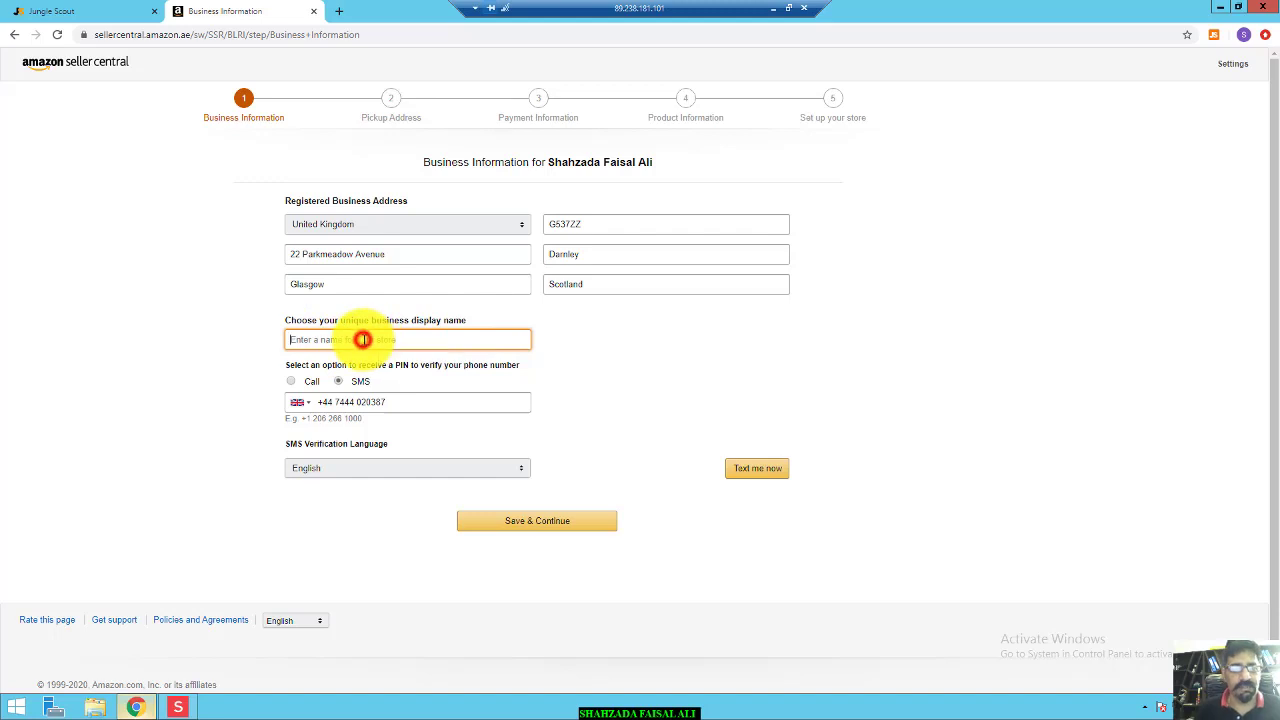
text(S)
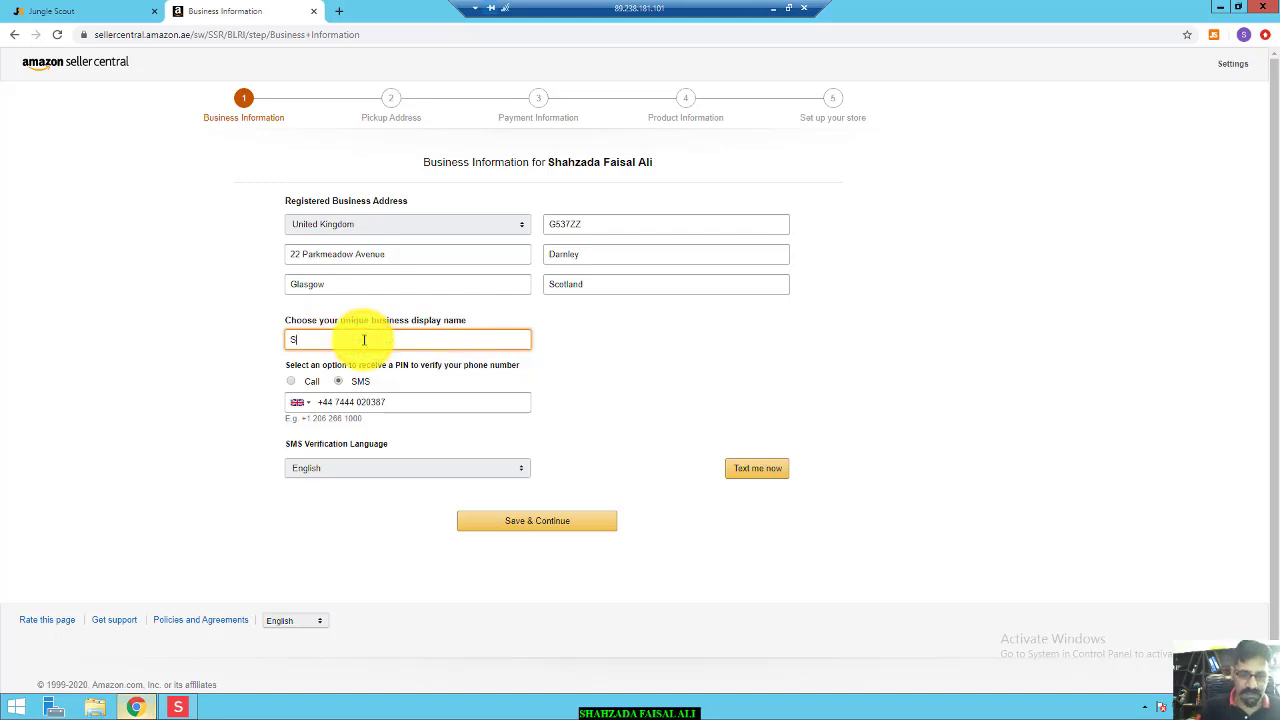
text(uperio)
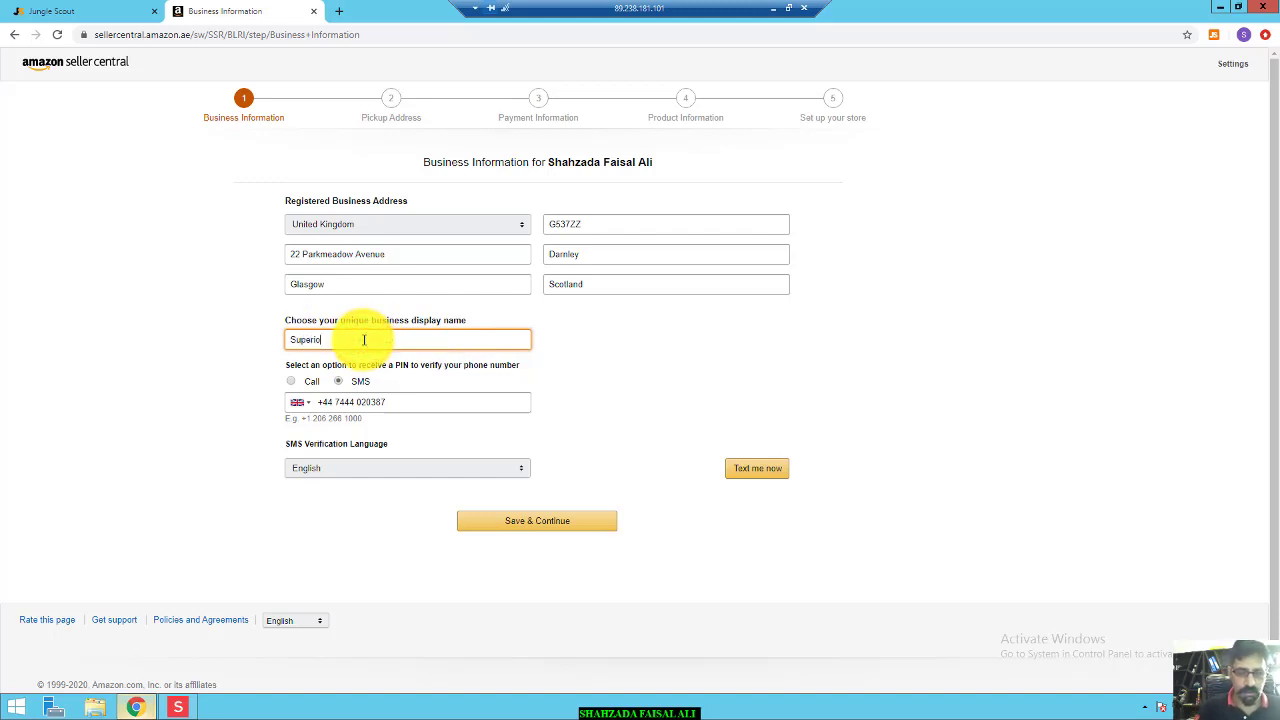
text(r )
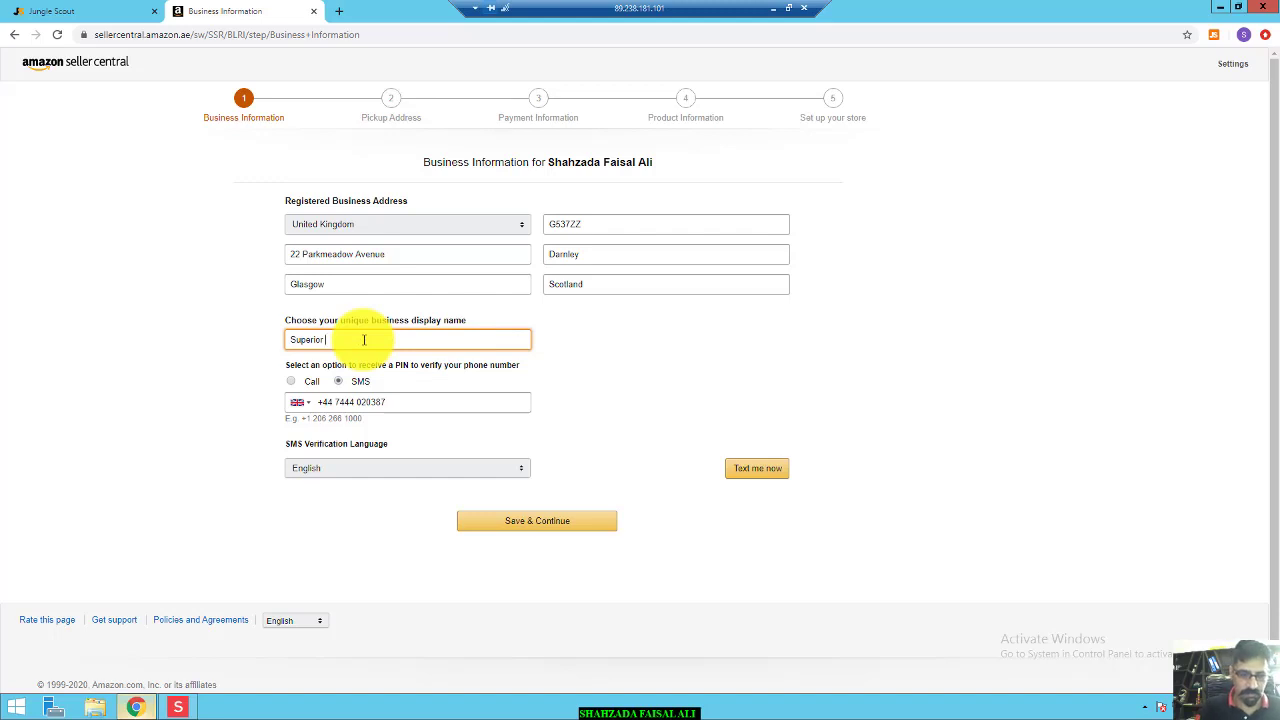
text(Shad)
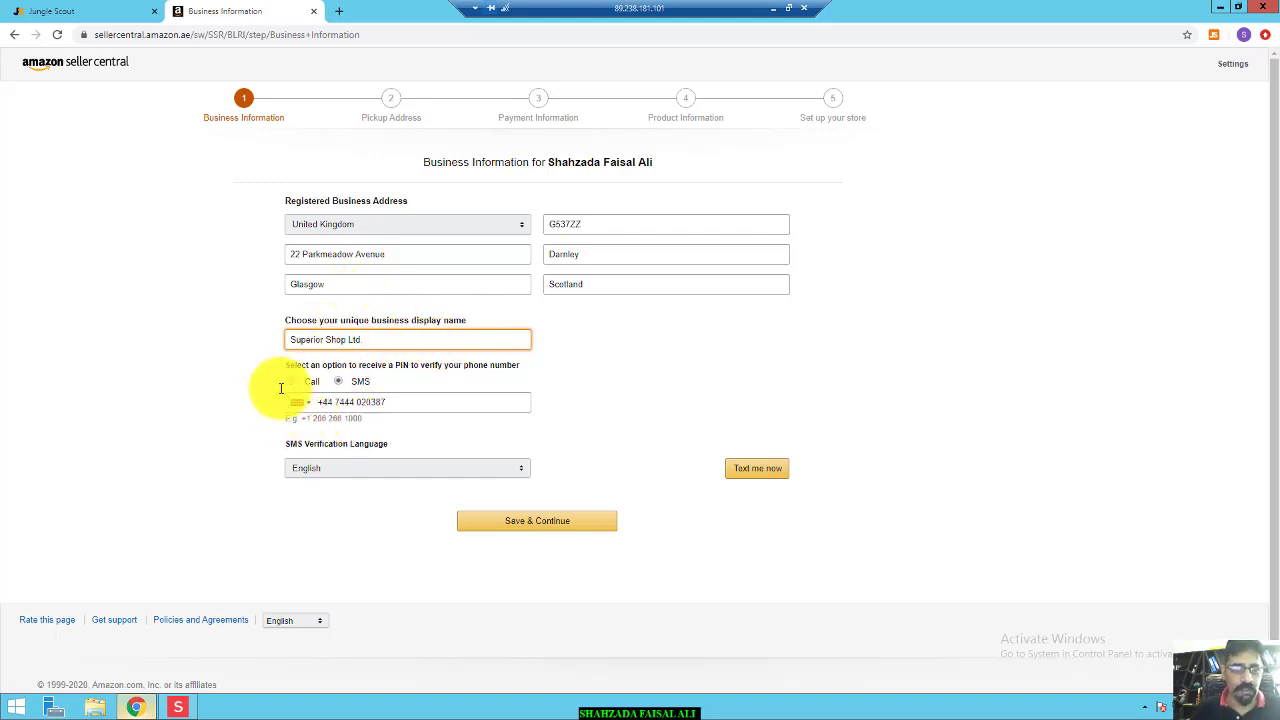
key(BackSpace)
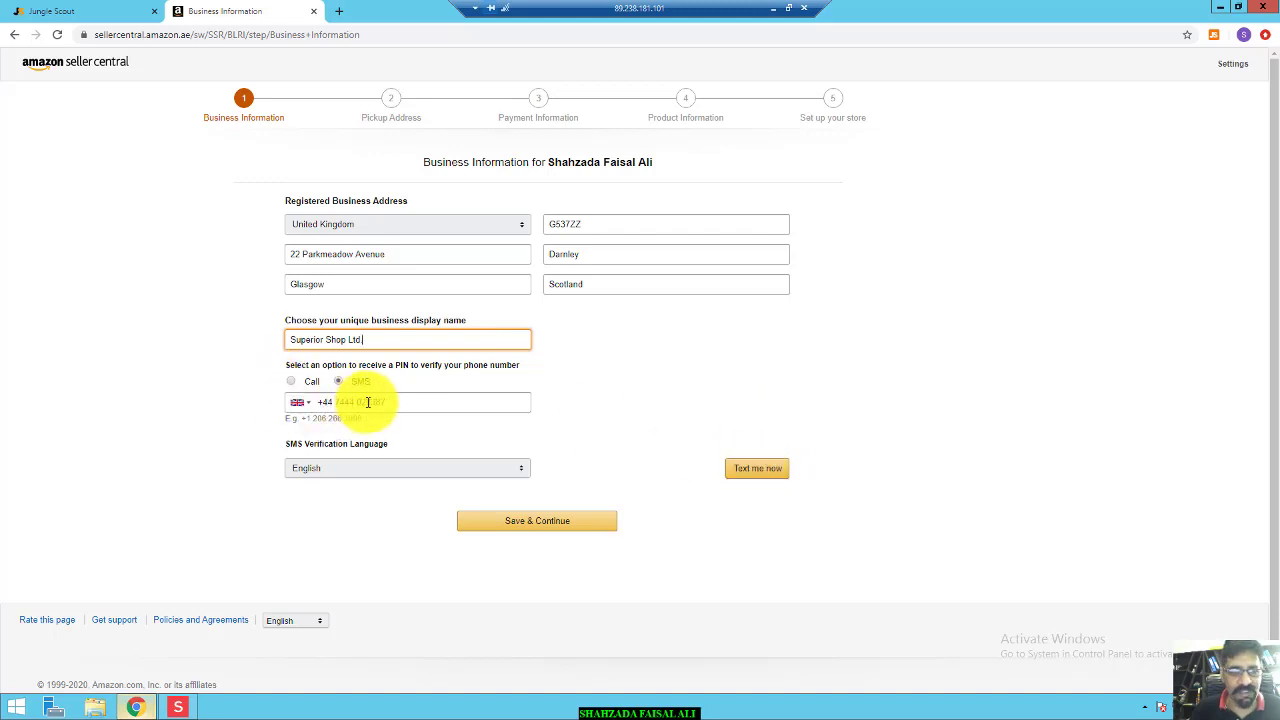
click(400, 403)
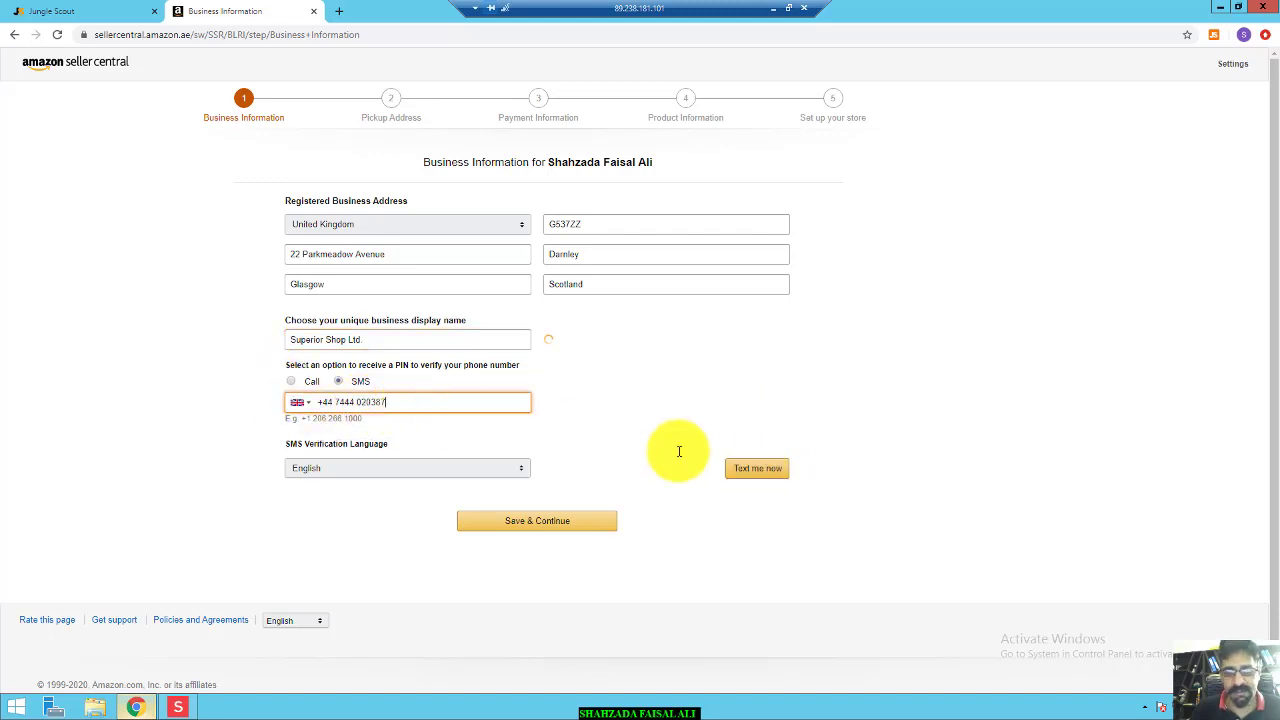
click(758, 469)
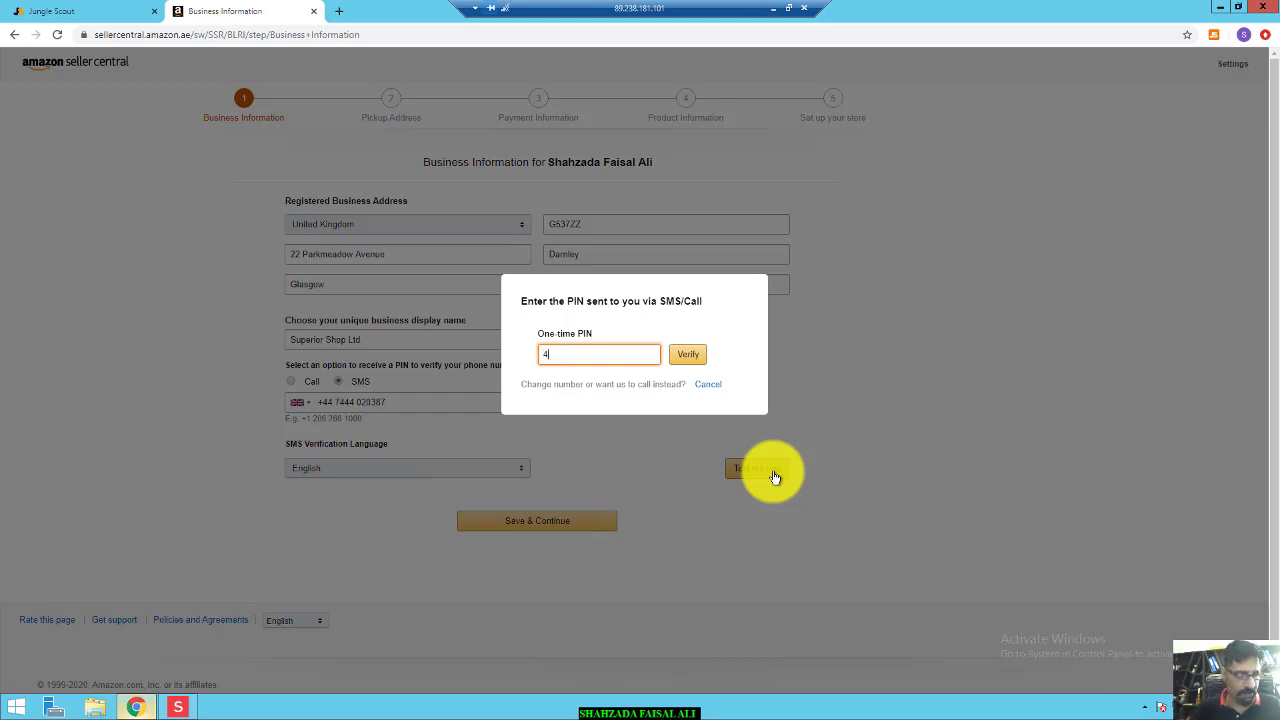
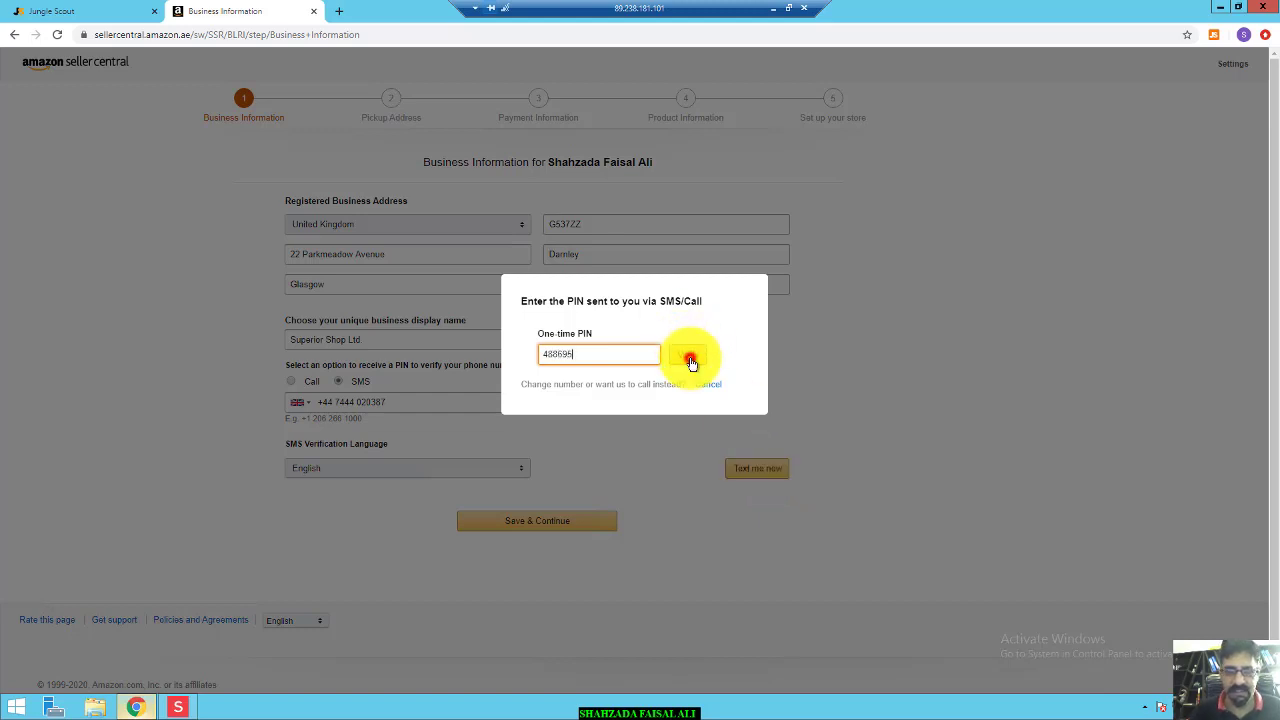
Step: Enter the received one-time PIN and submit it to verify the phone number
click(690, 360)
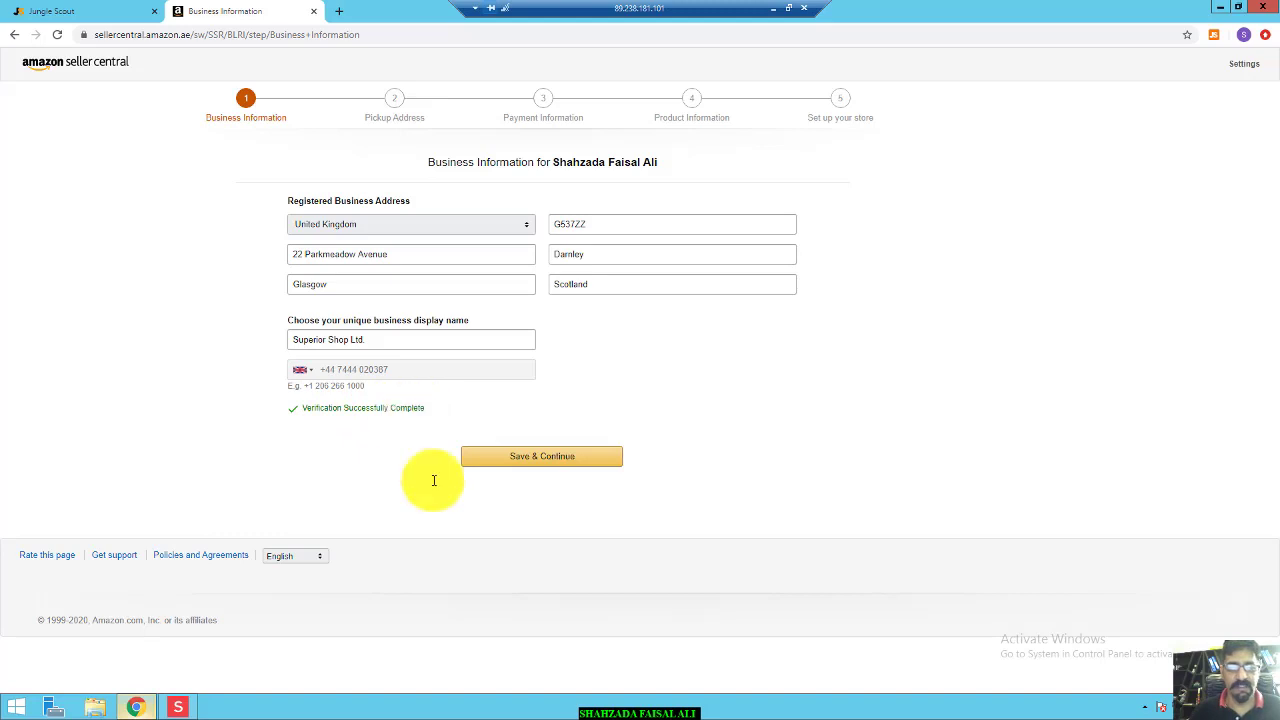
Step: Save the business information, choose the suggested corrected address, and save again
click(535, 461)
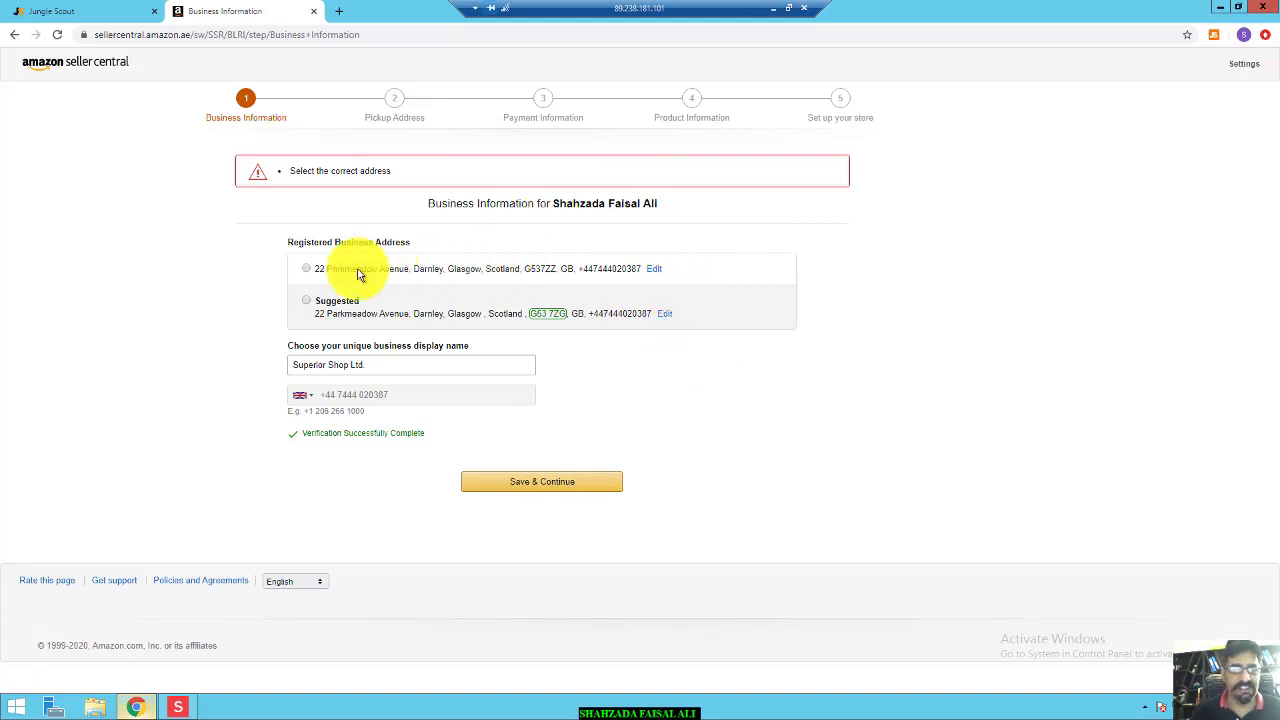
click(306, 300)
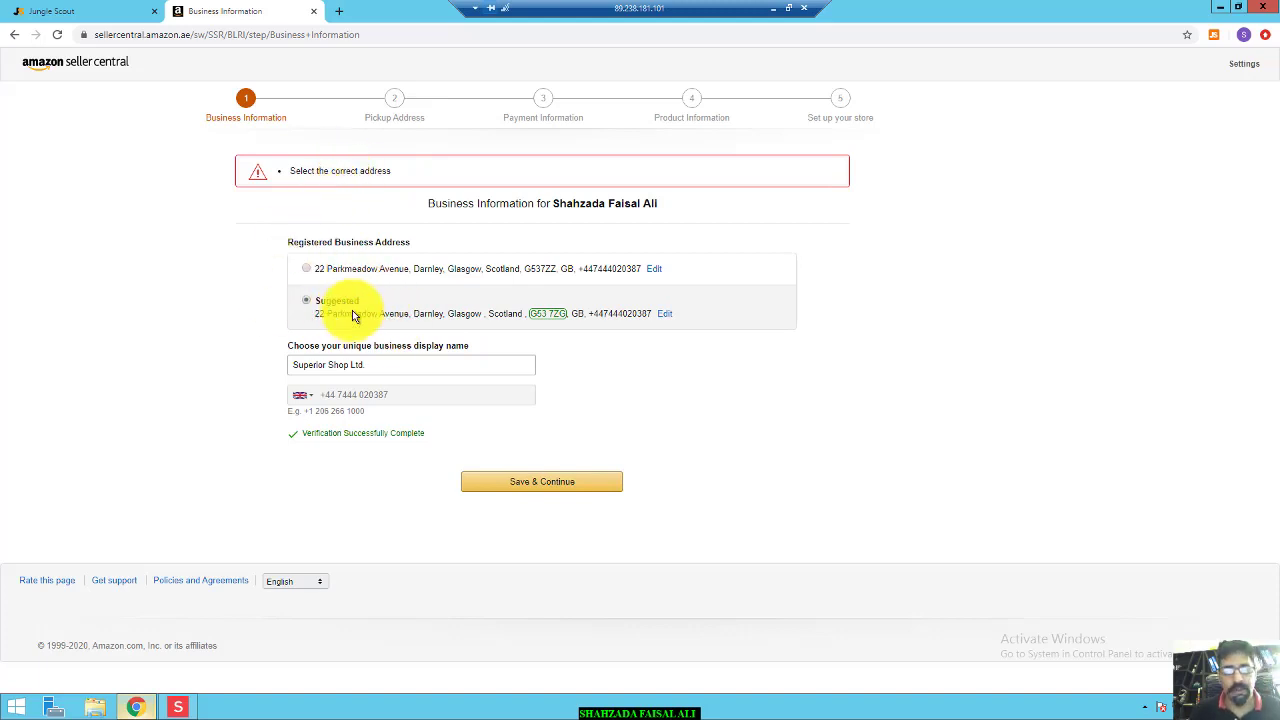
click(551, 484)
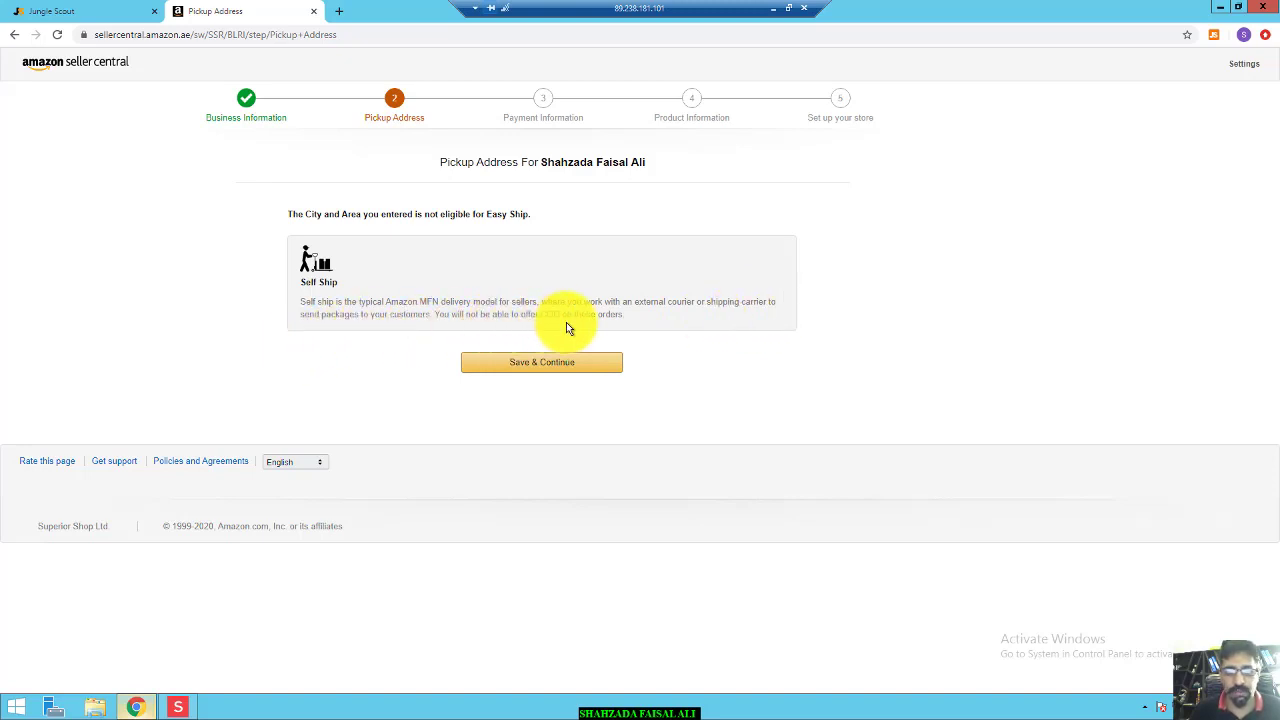
Step: Keep Self Ship on the Pickup Address page and continue to payment
click(532, 364)
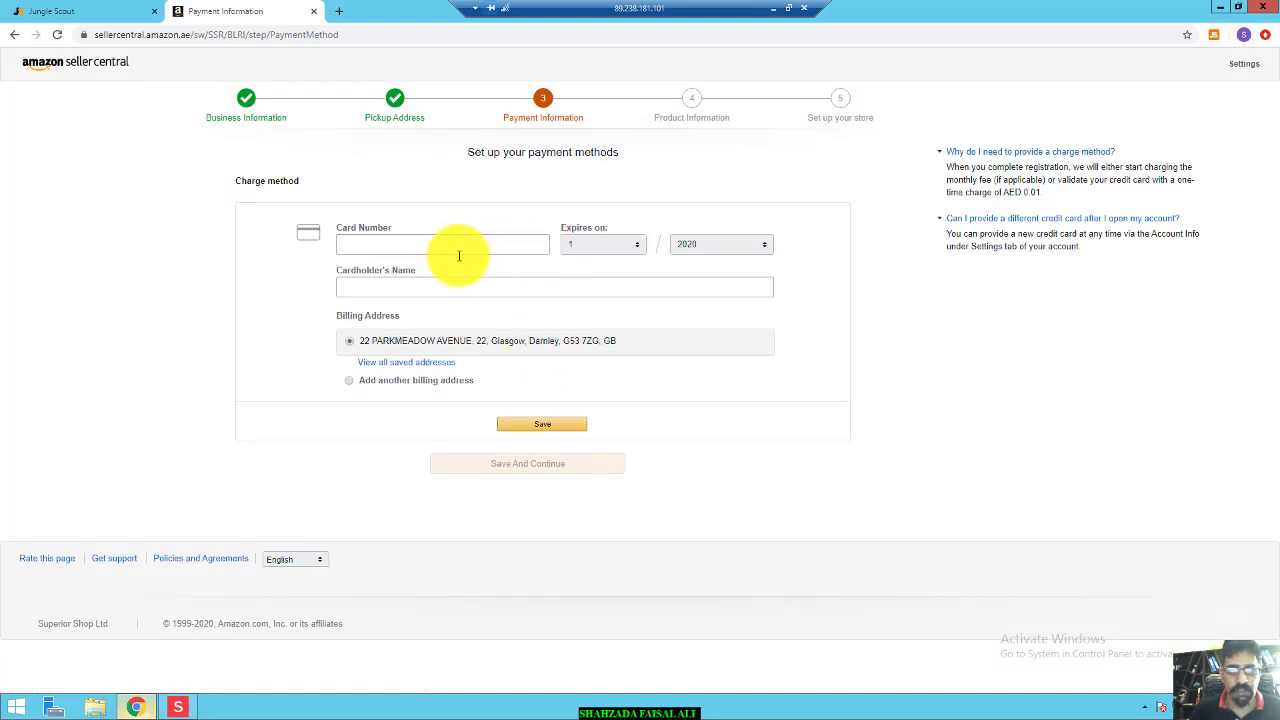
Step: Add a credit card with its number, expiry month, expiry year 2022 and cardholder name
click(566, 420)
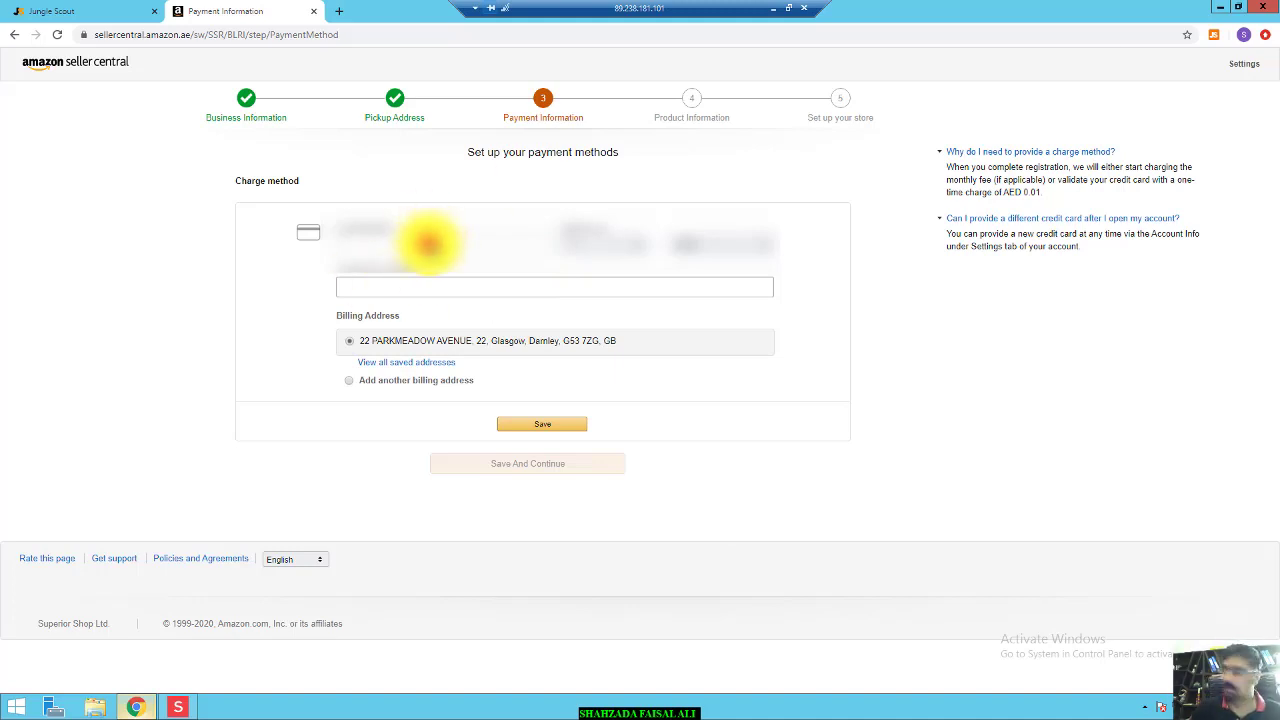
click(429, 241)
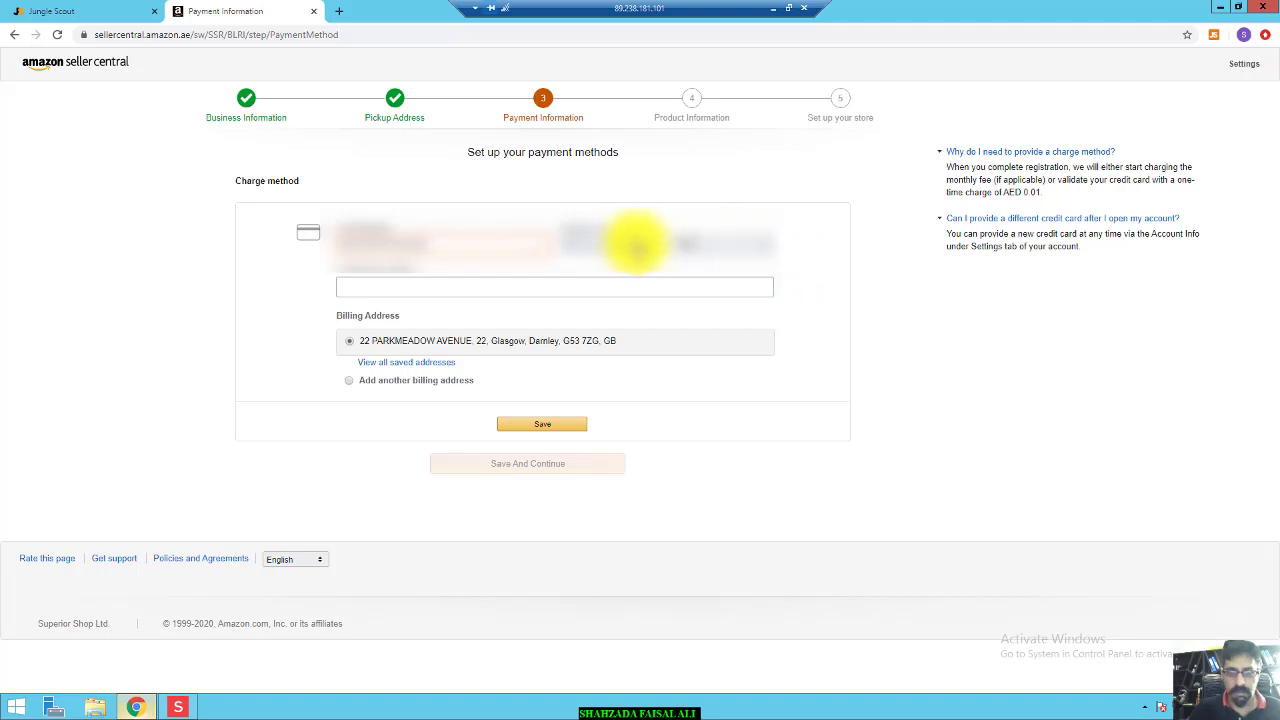
click(633, 240)
click(580, 382)
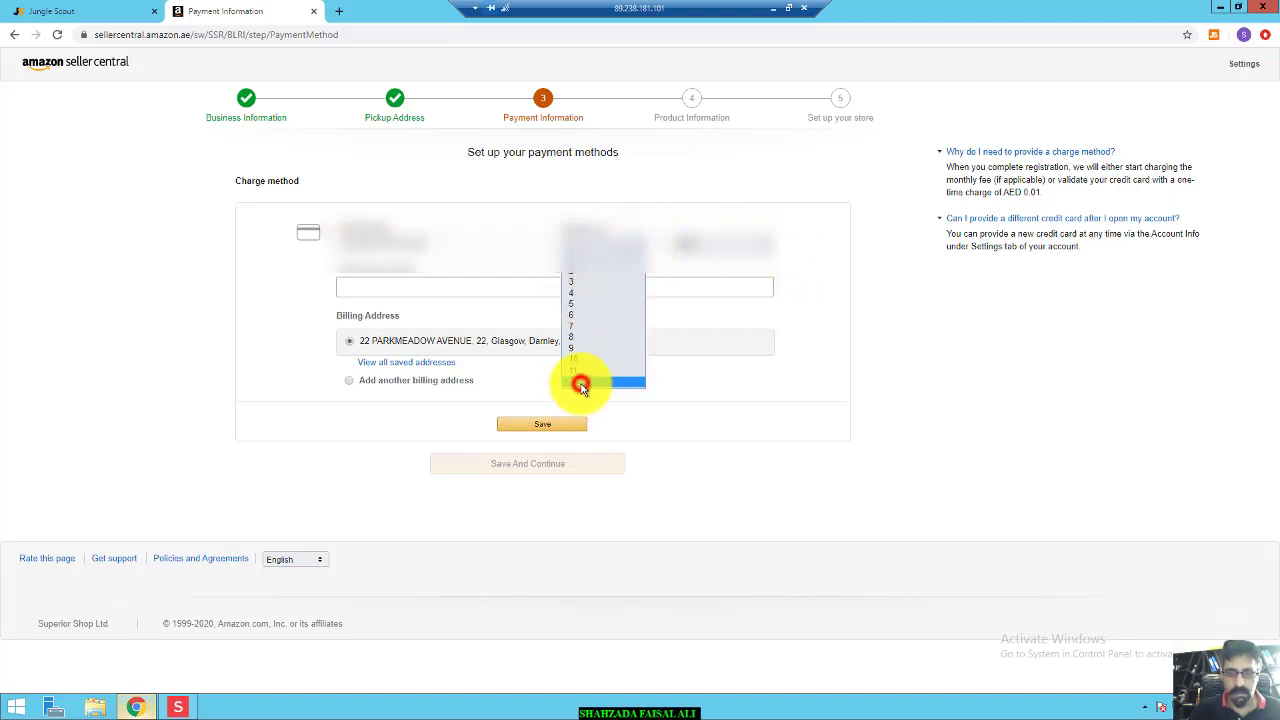
click(770, 240)
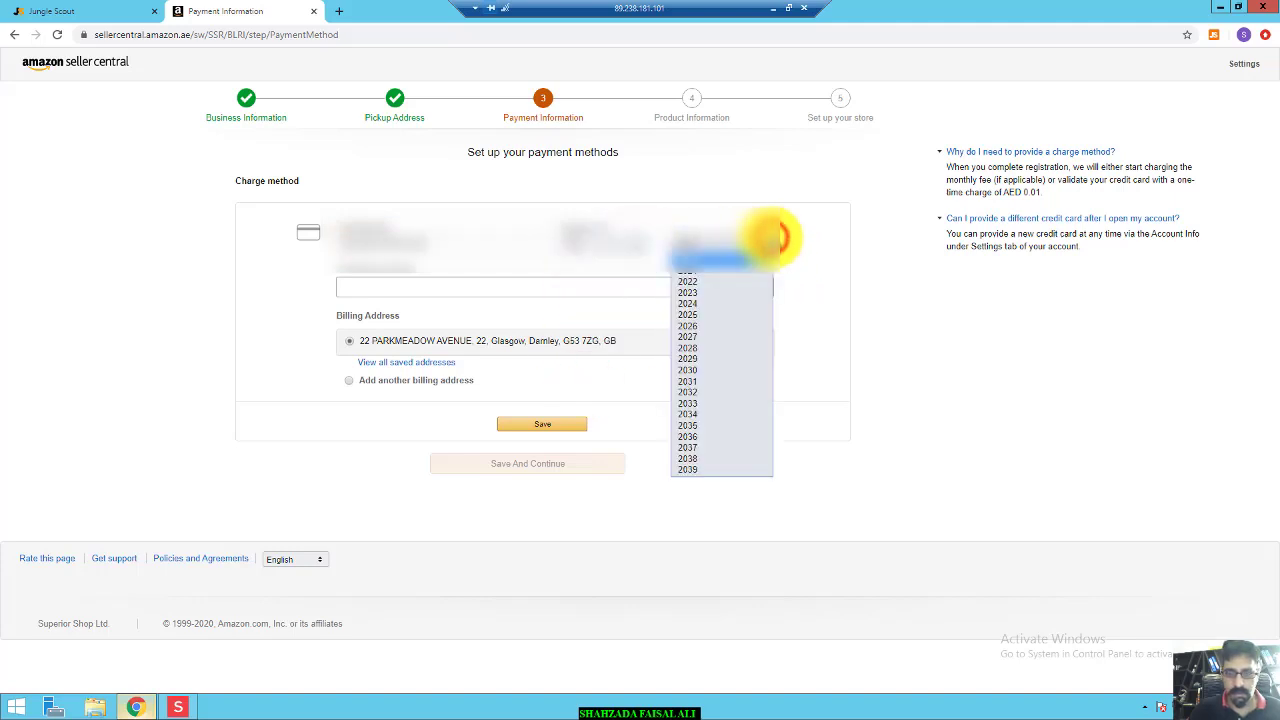
click(714, 283)
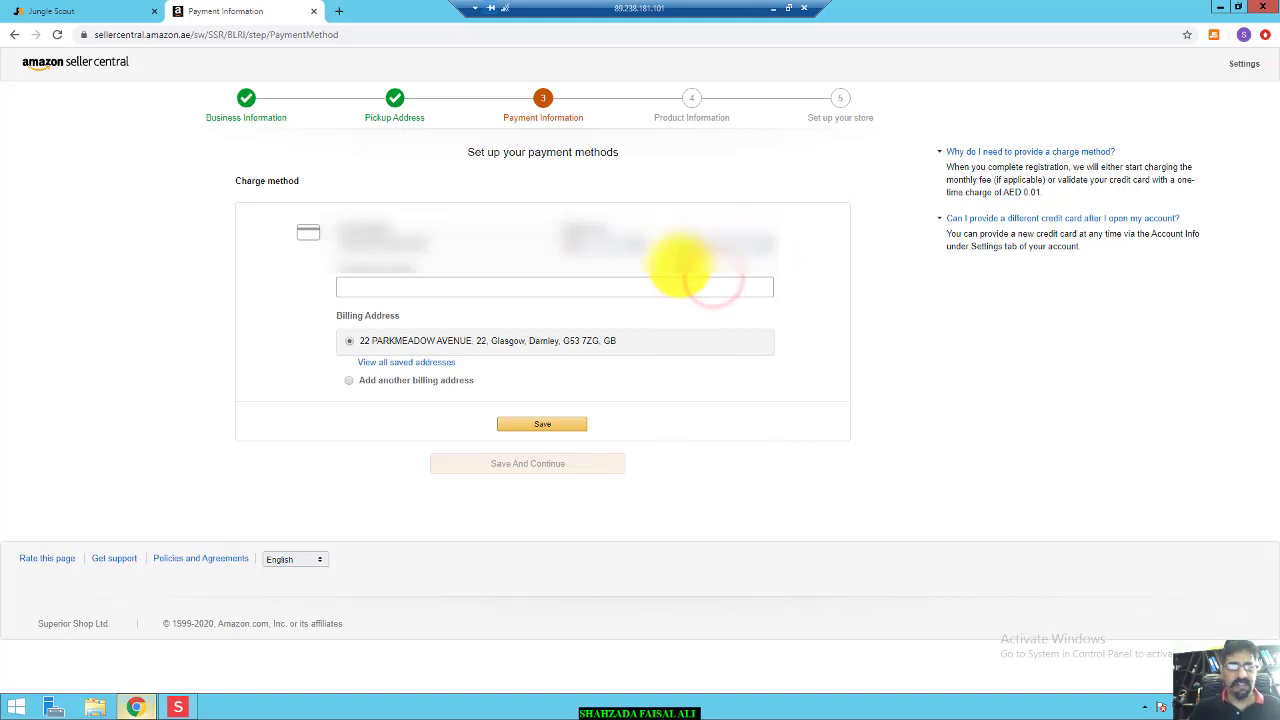
click(466, 280)
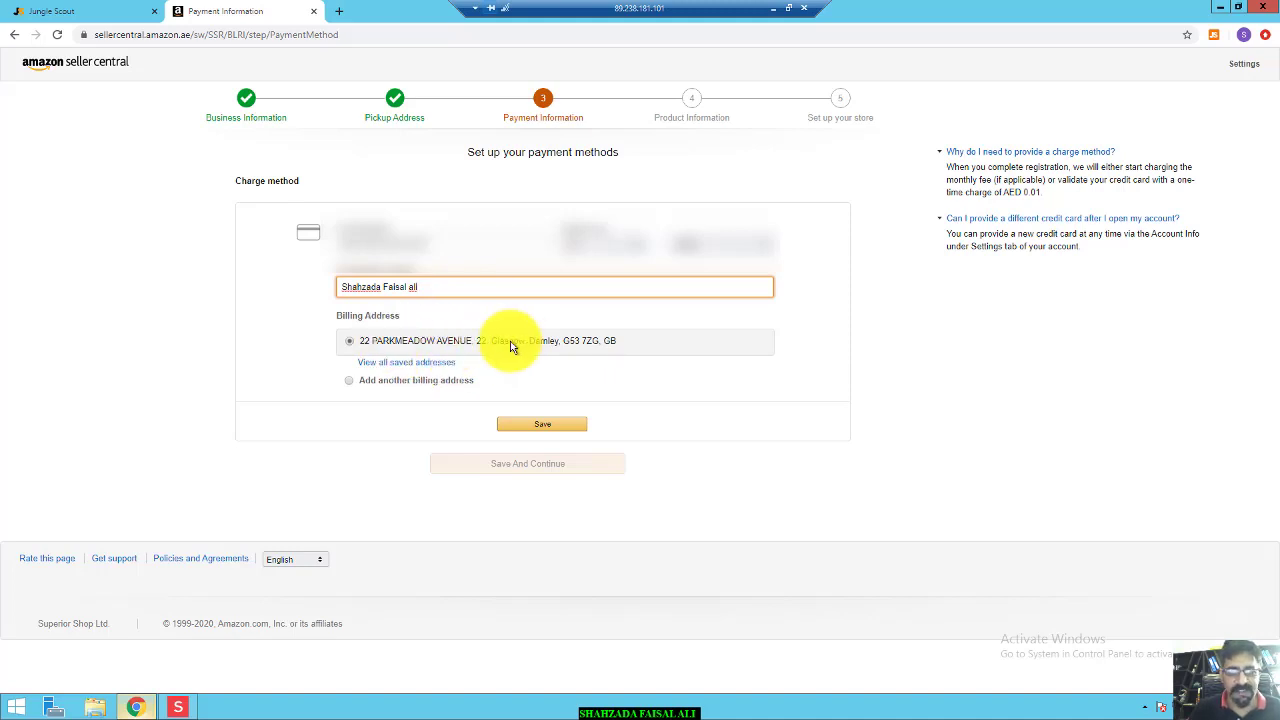
click(543, 428)
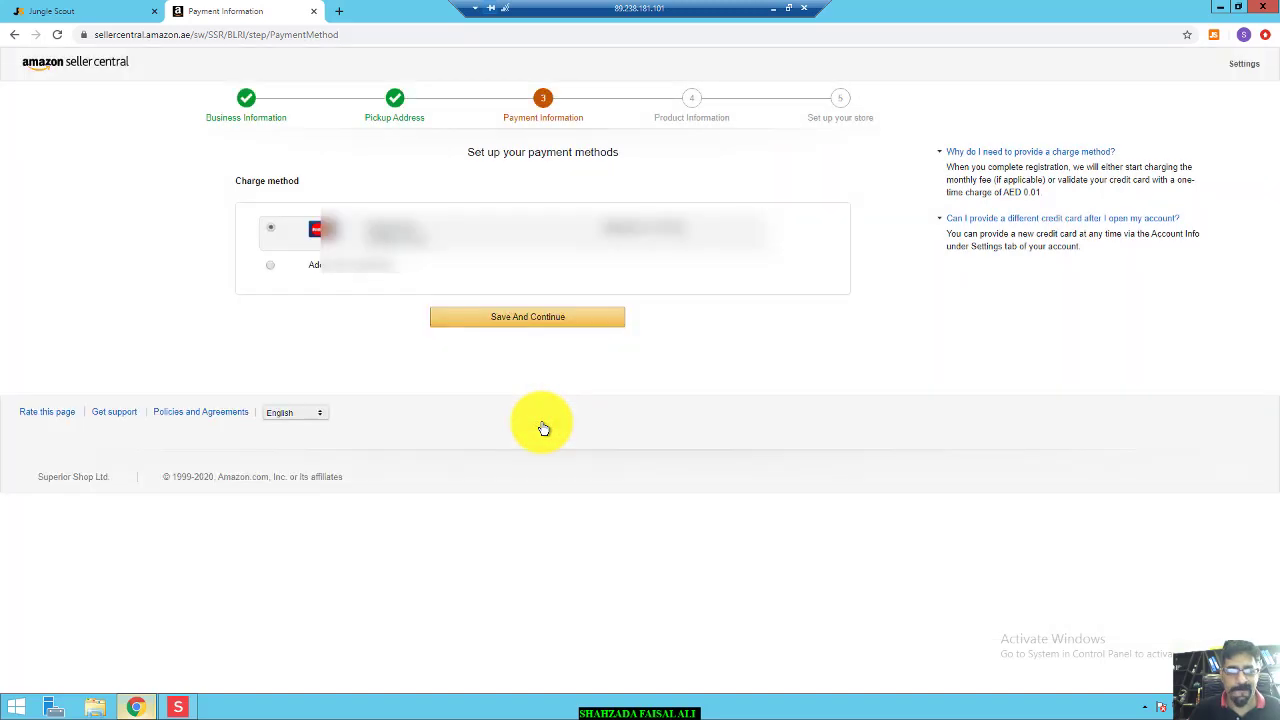
Step: Select the saved credit card for charges and continue to Product Information
click(268, 229)
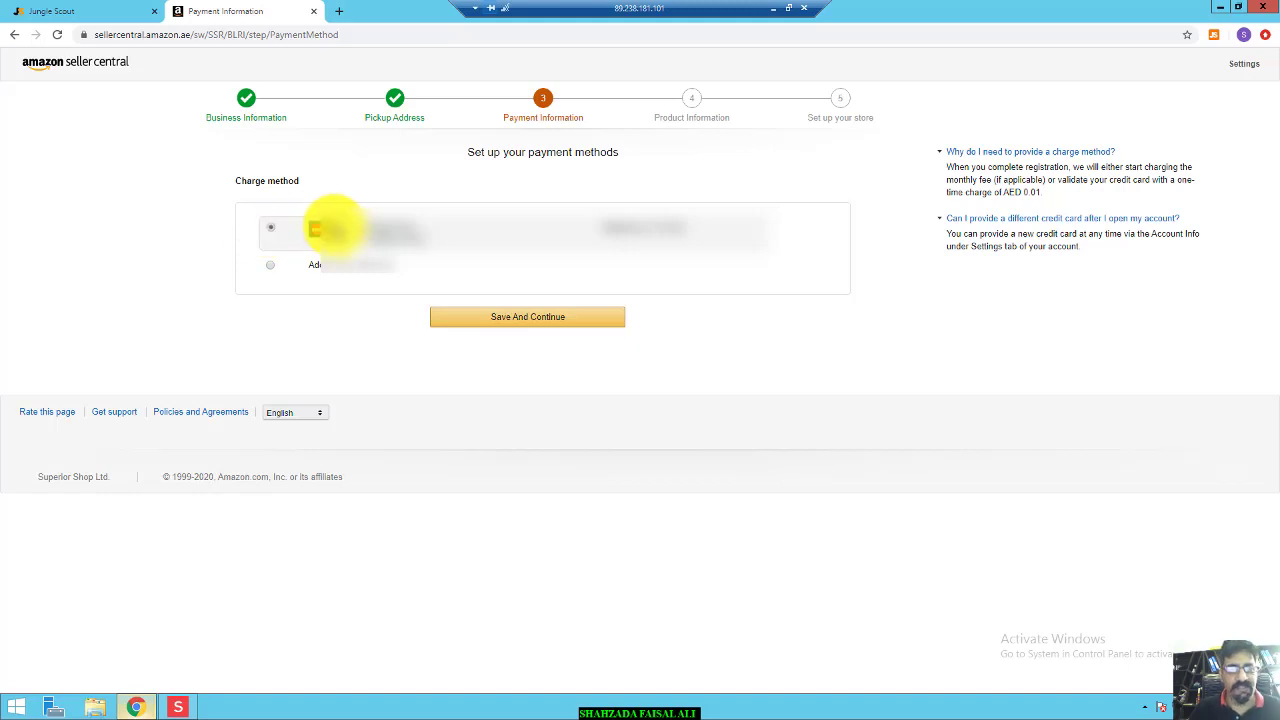
click(270, 230)
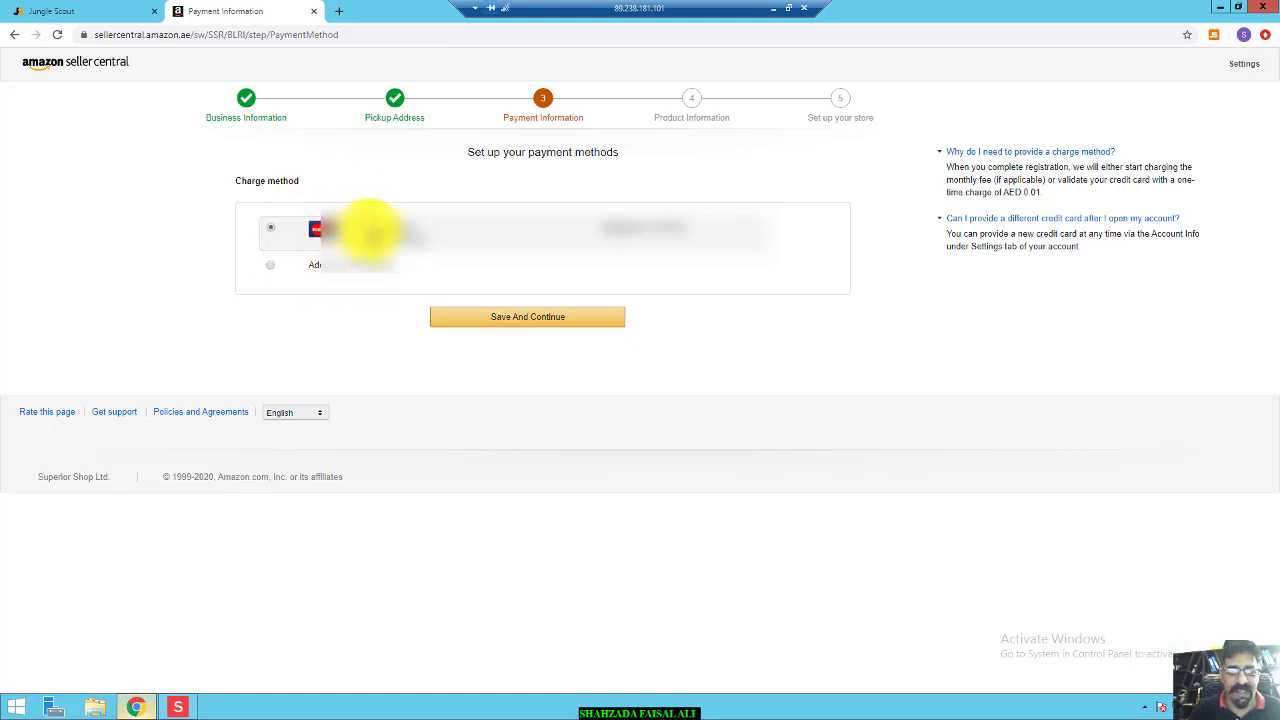
click(539, 316)
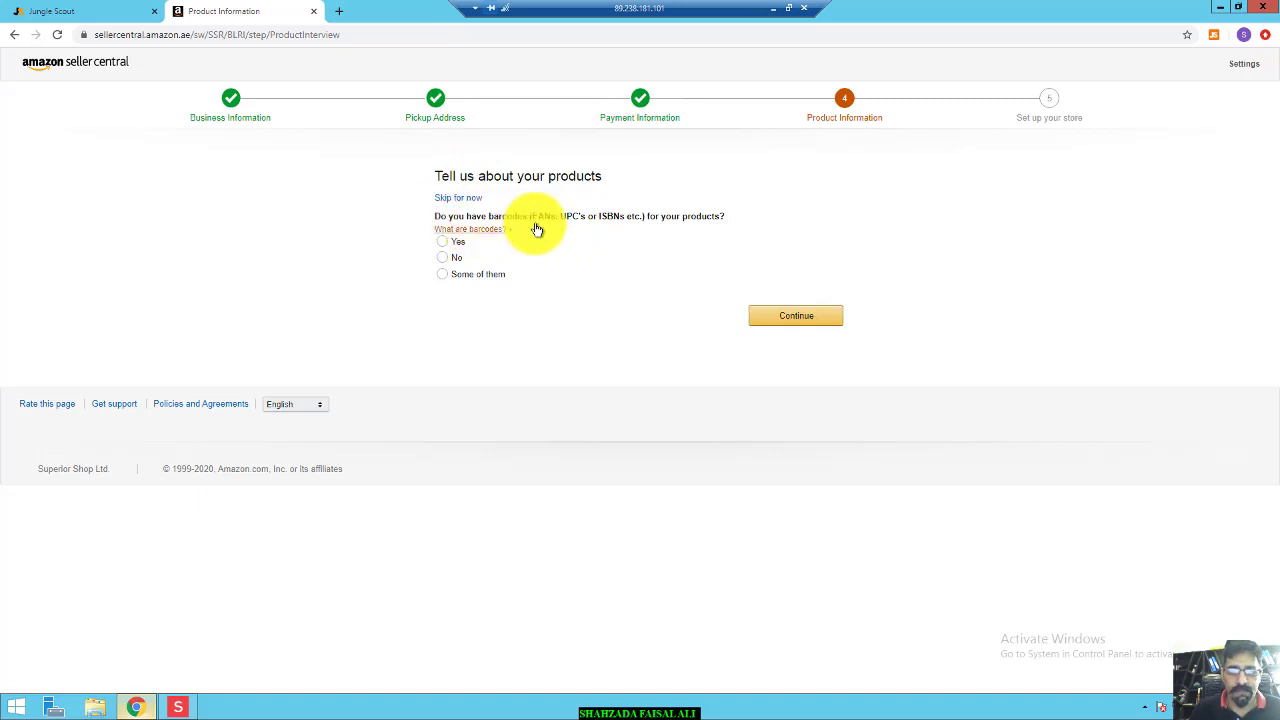
Step: Answer the product questions with no barcodes, some branded products, and listing products one by one
click(442, 258)
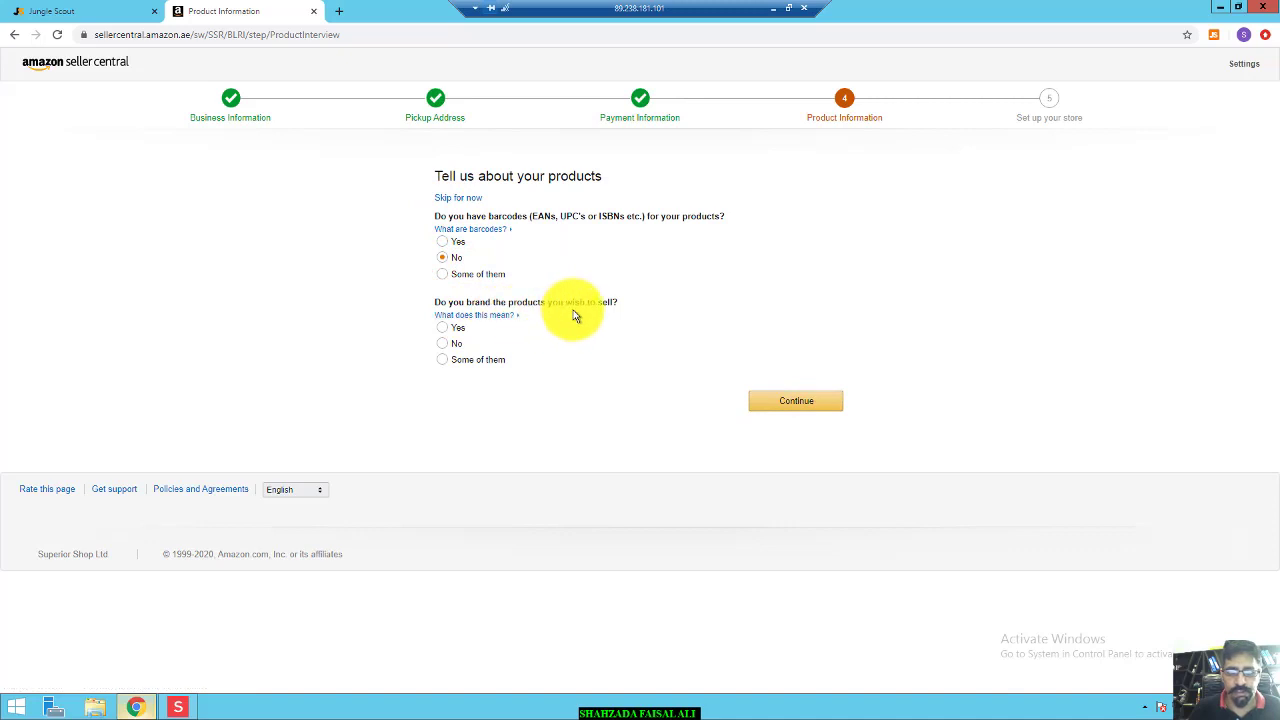
click(446, 362)
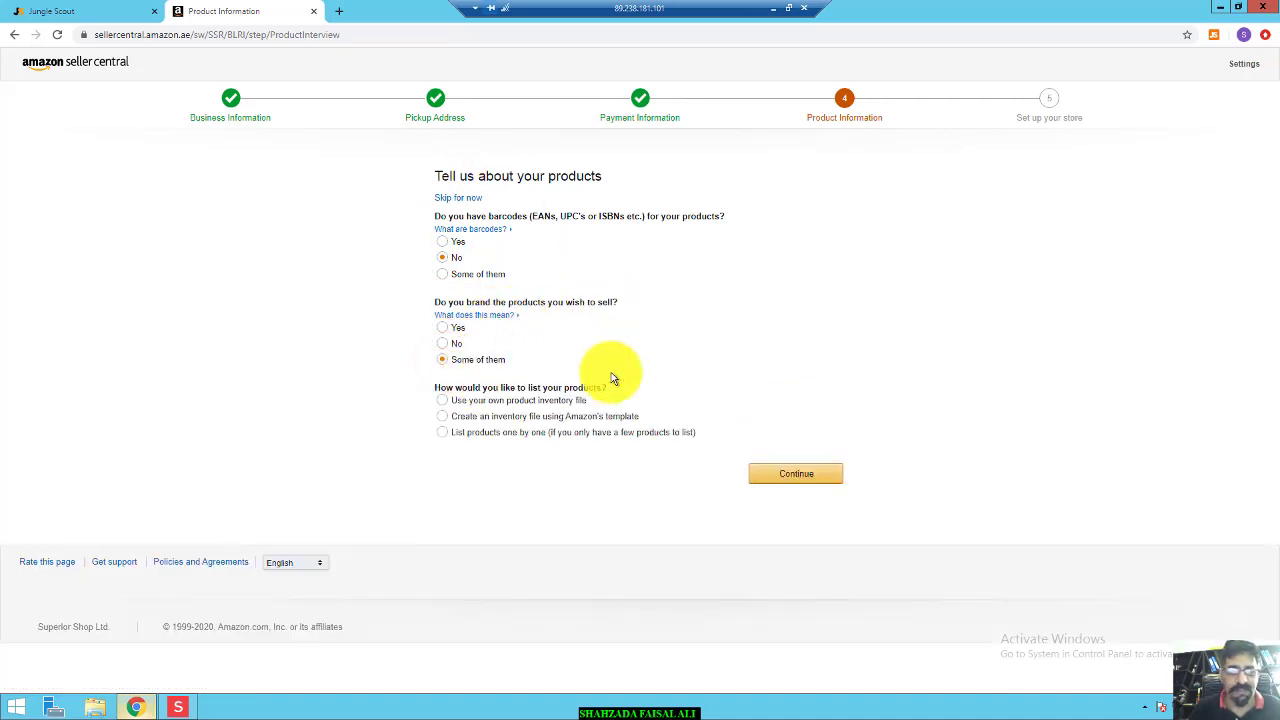
click(444, 402)
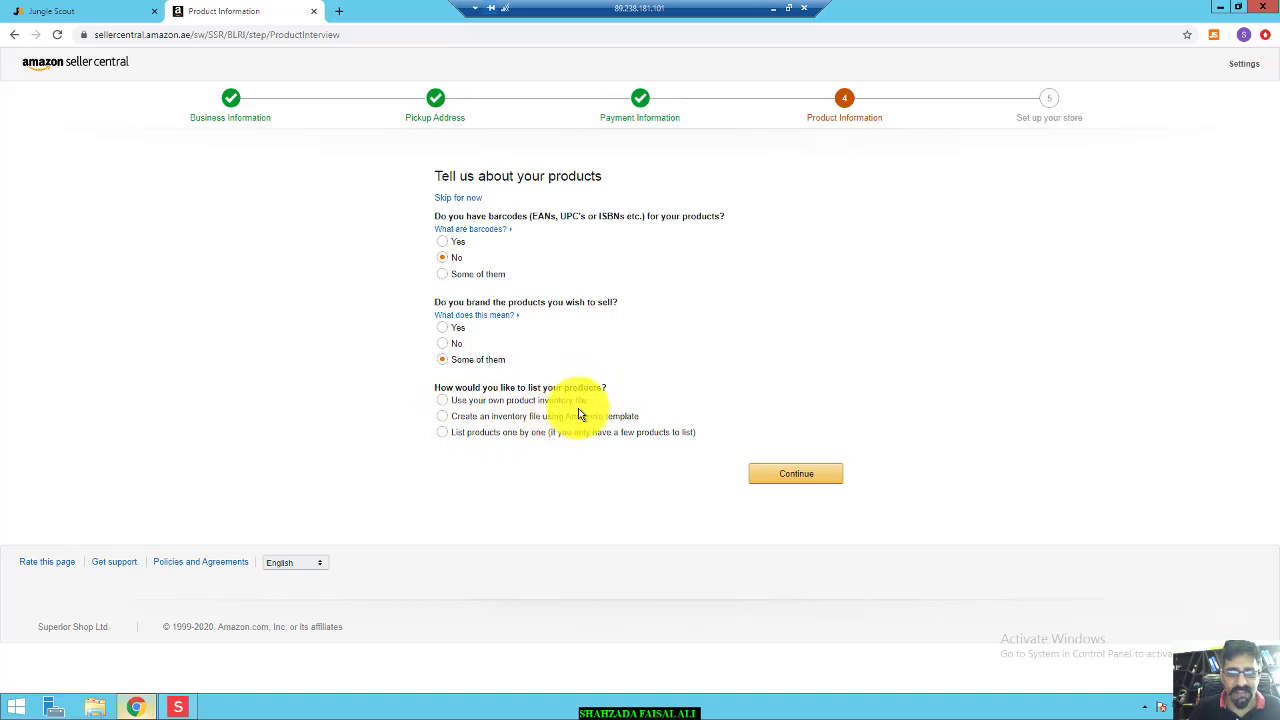
click(560, 431)
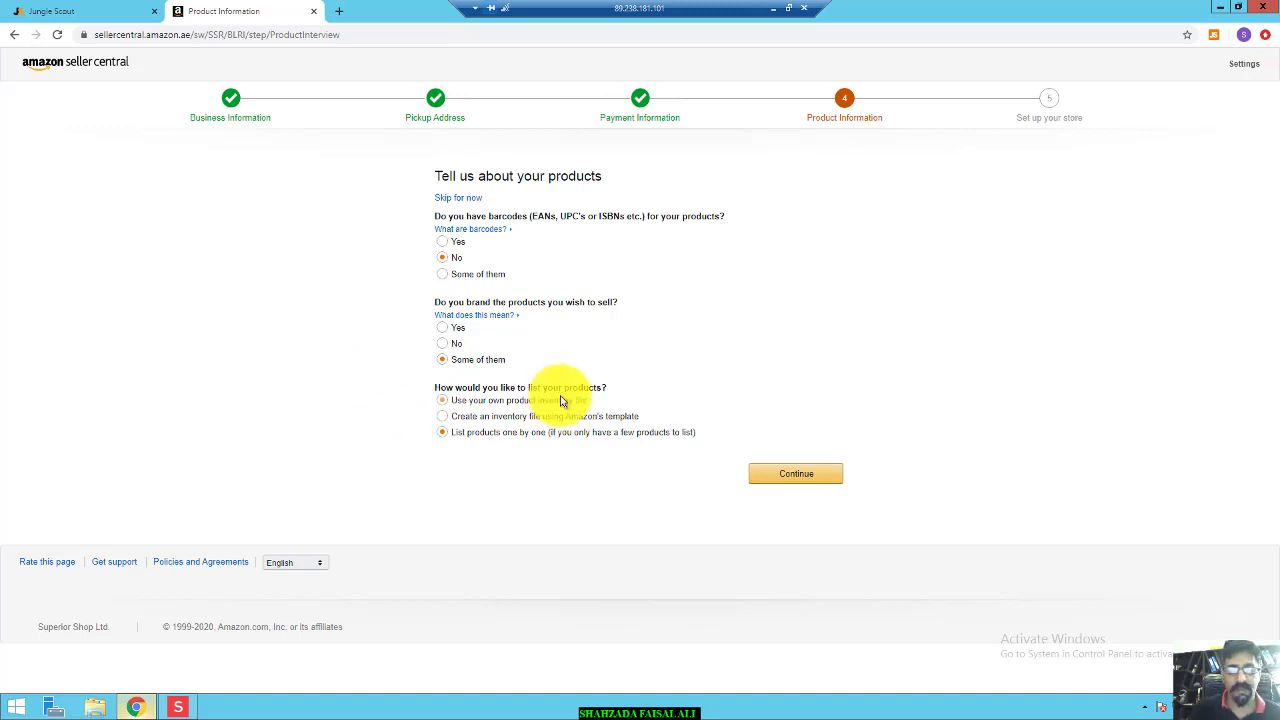
click(440, 430)
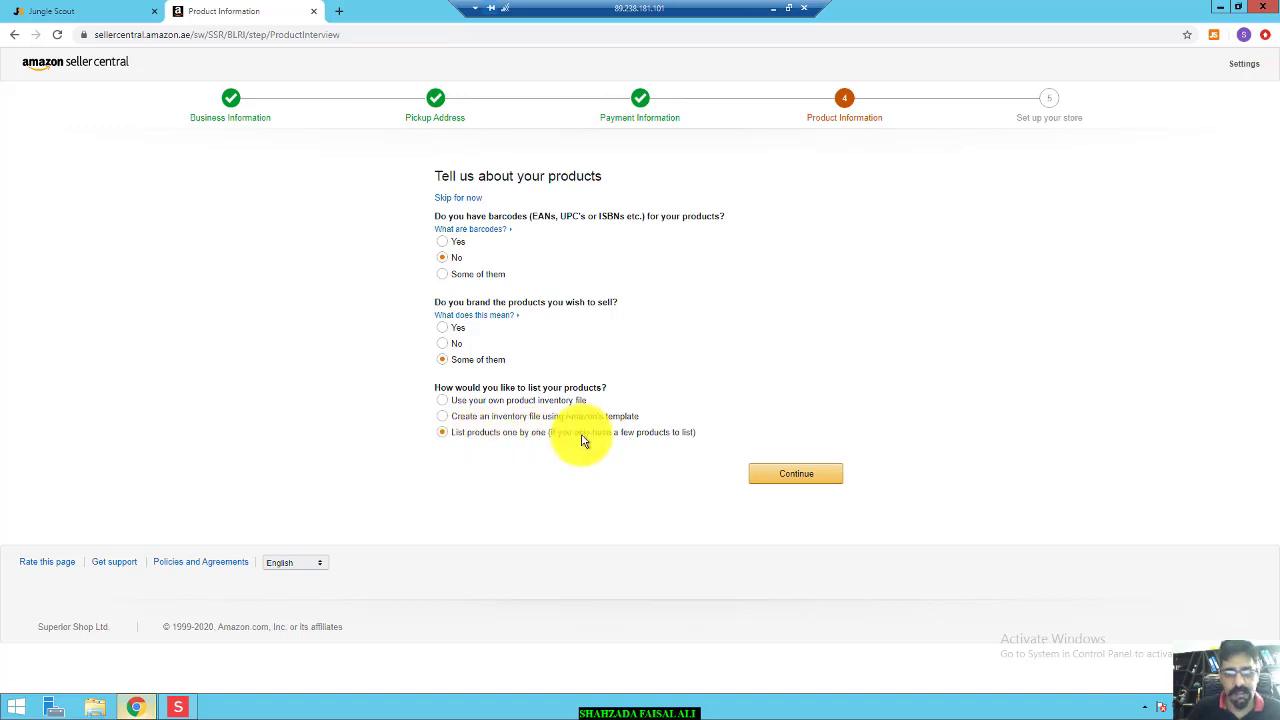
click(781, 473)
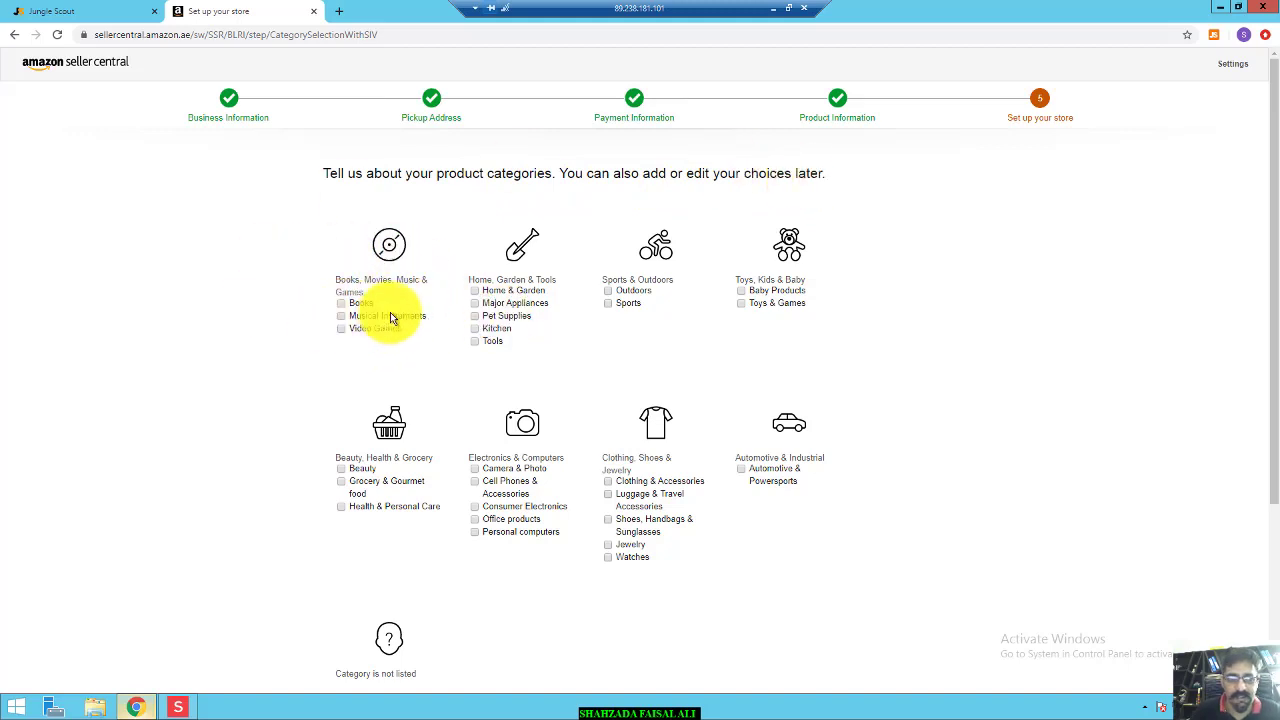
Step: Tick Home & Garden, Pet Supplies, Kitchen, Tools, Outdoors, Sports, Baby Products and Toys & Games
mouse_move(391, 315)
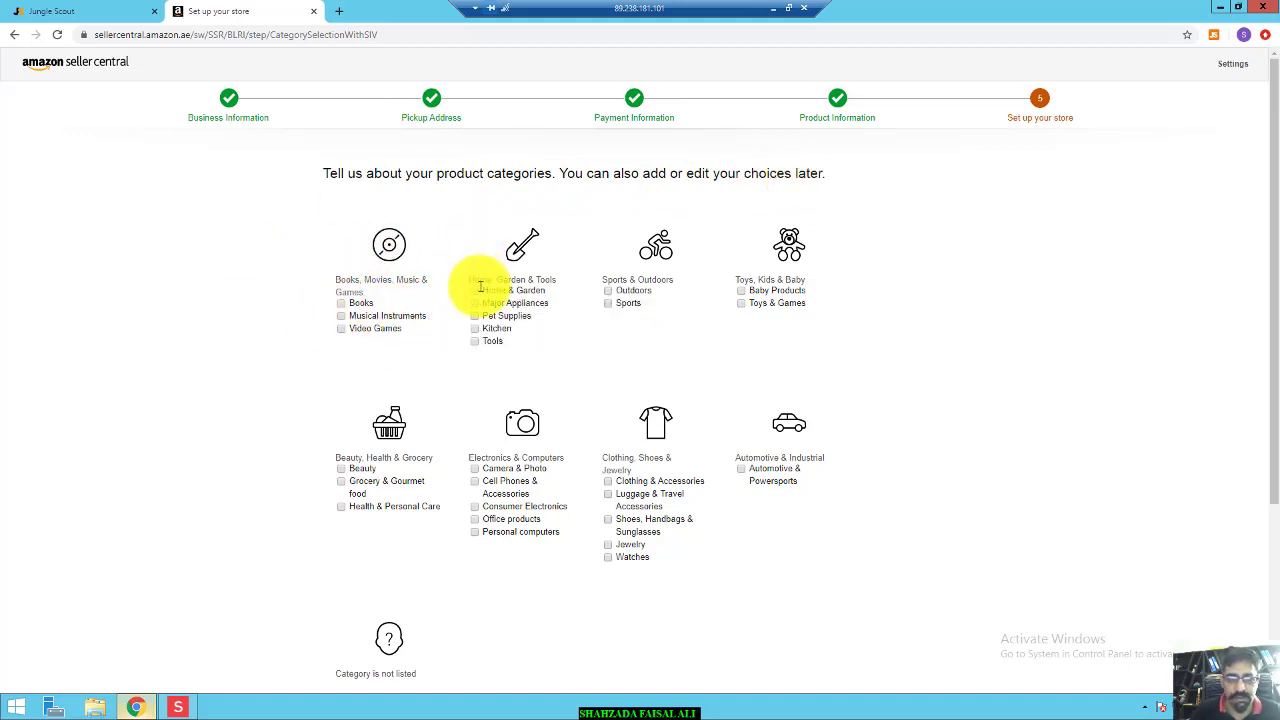
click(479, 291)
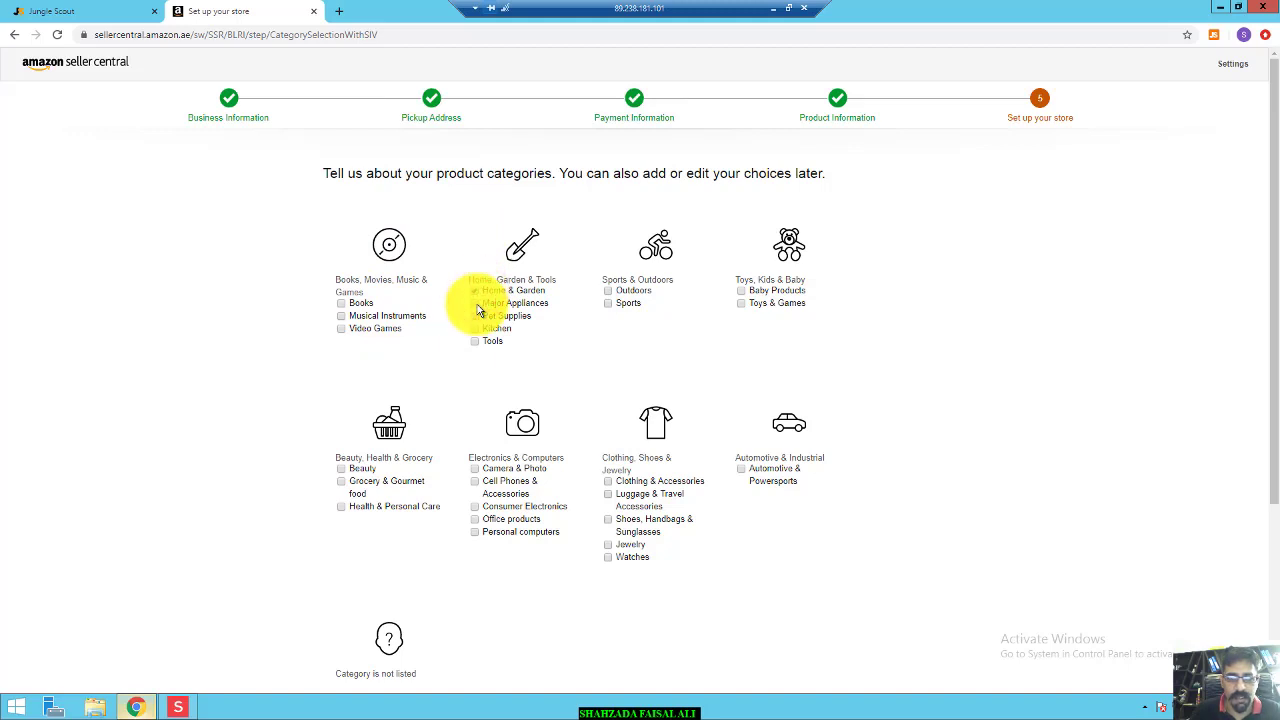
click(480, 321)
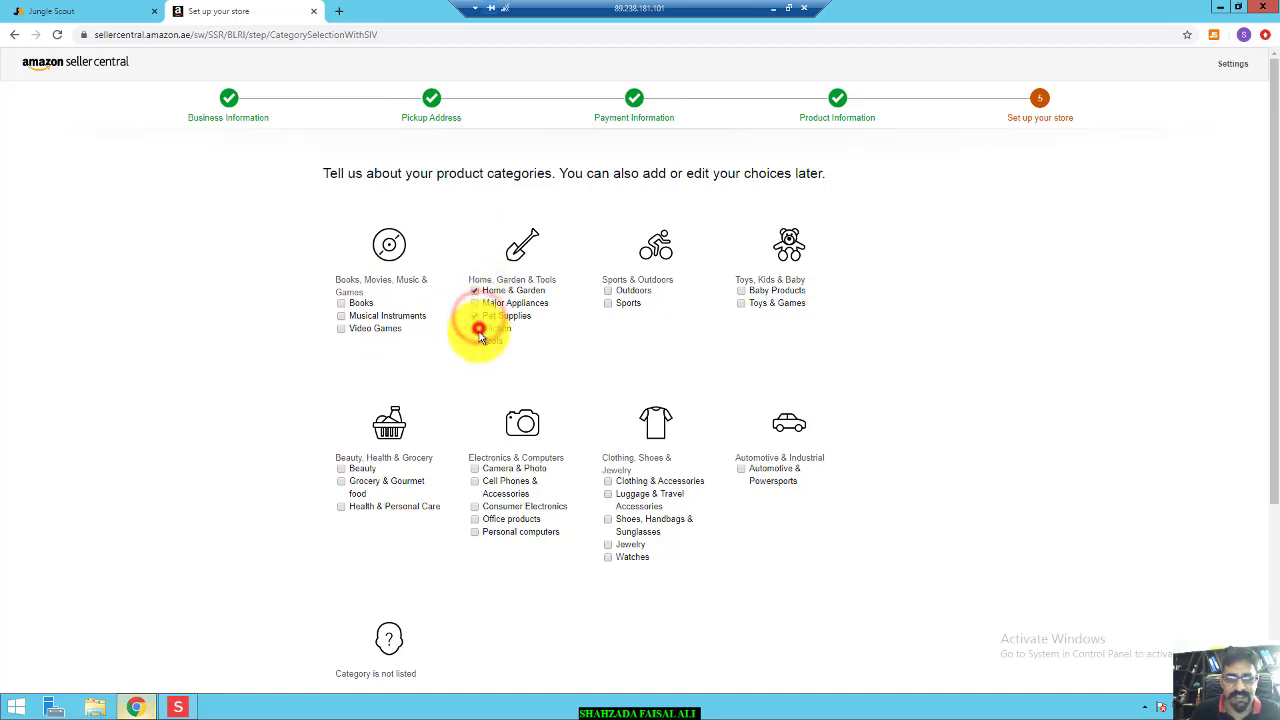
click(479, 328)
click(476, 341)
click(606, 292)
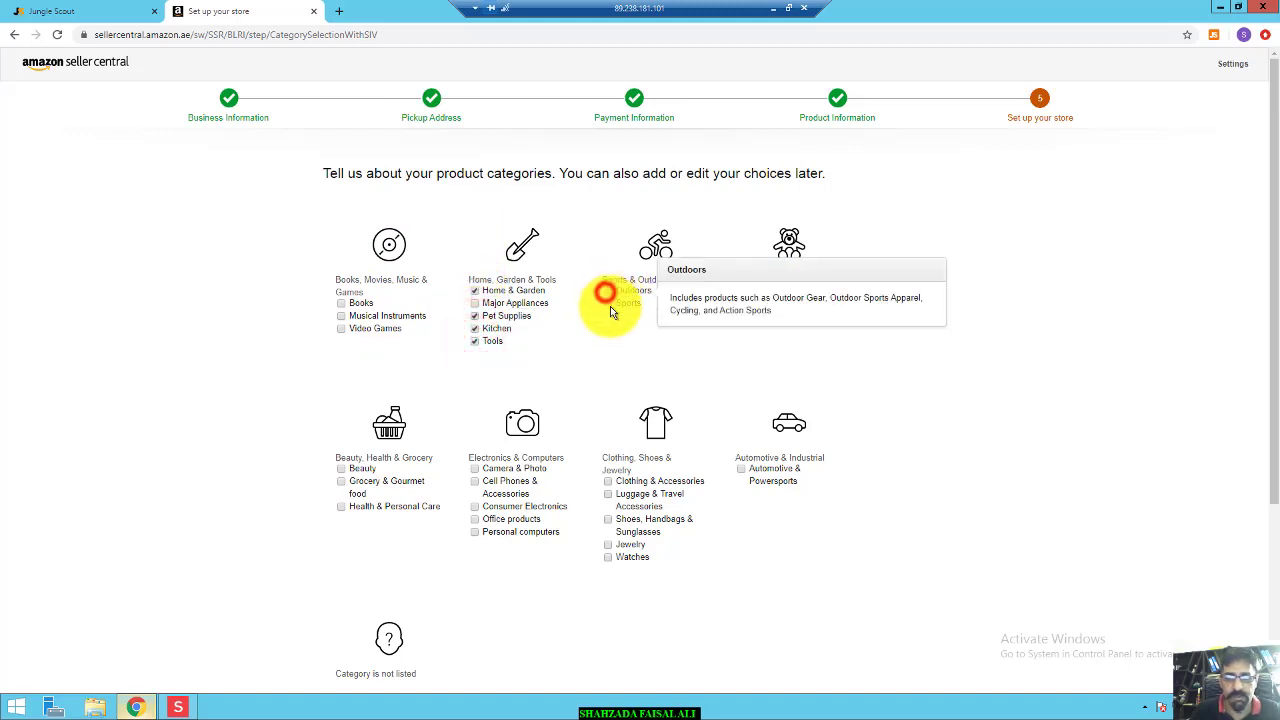
click(607, 303)
click(742, 291)
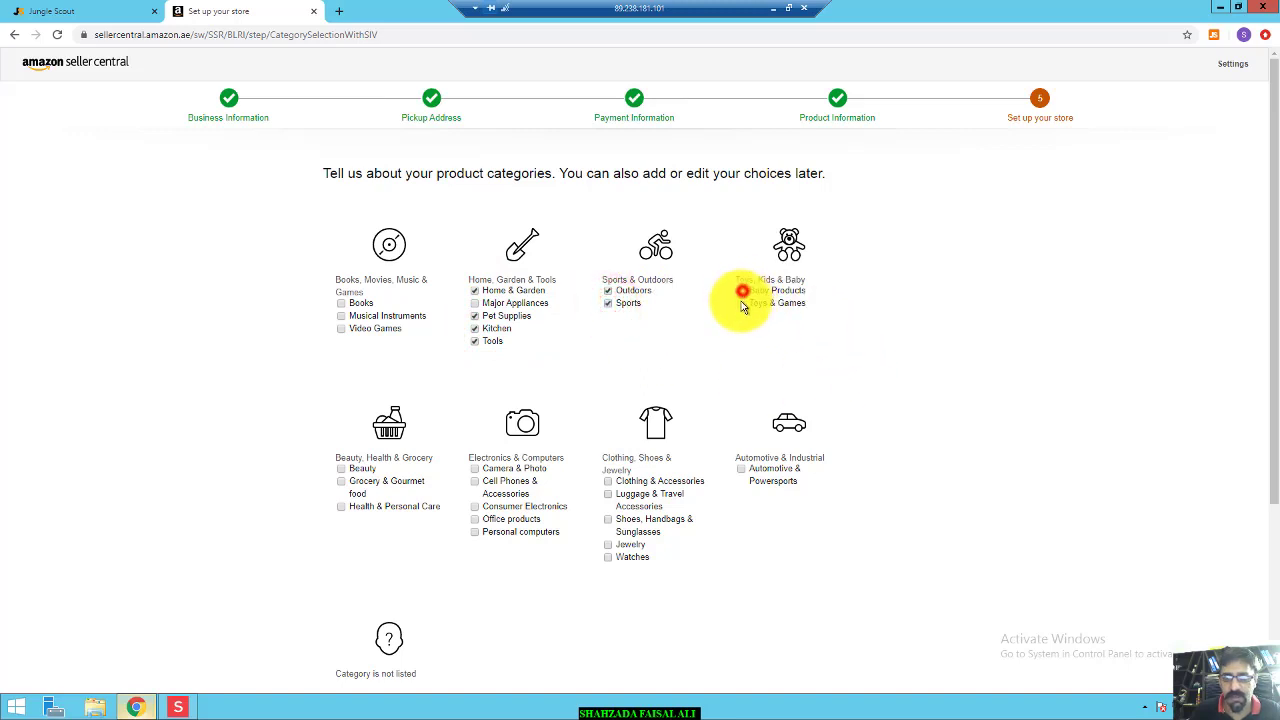
click(742, 304)
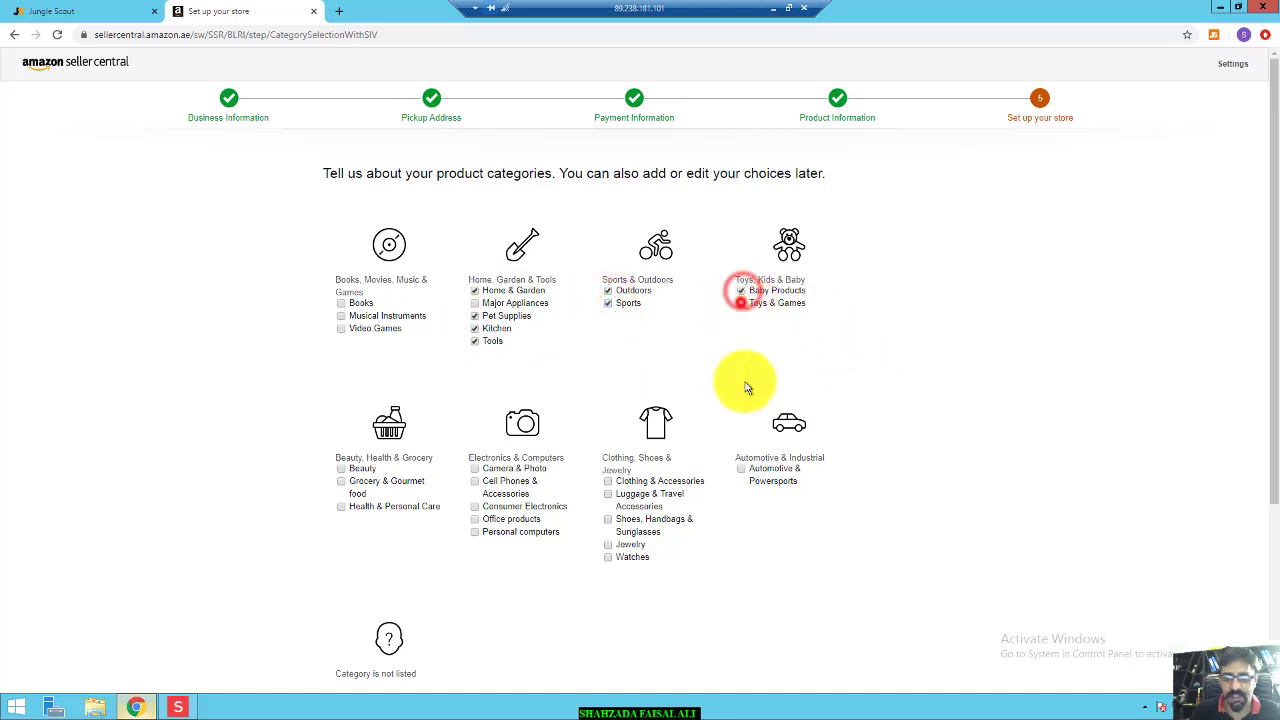
Step: Tick Beauty, Grocery & Gourmet Food, Health & Personal Care, Camera & Photo, Cell Phones, Office and computer categories
click(341, 468)
click(341, 481)
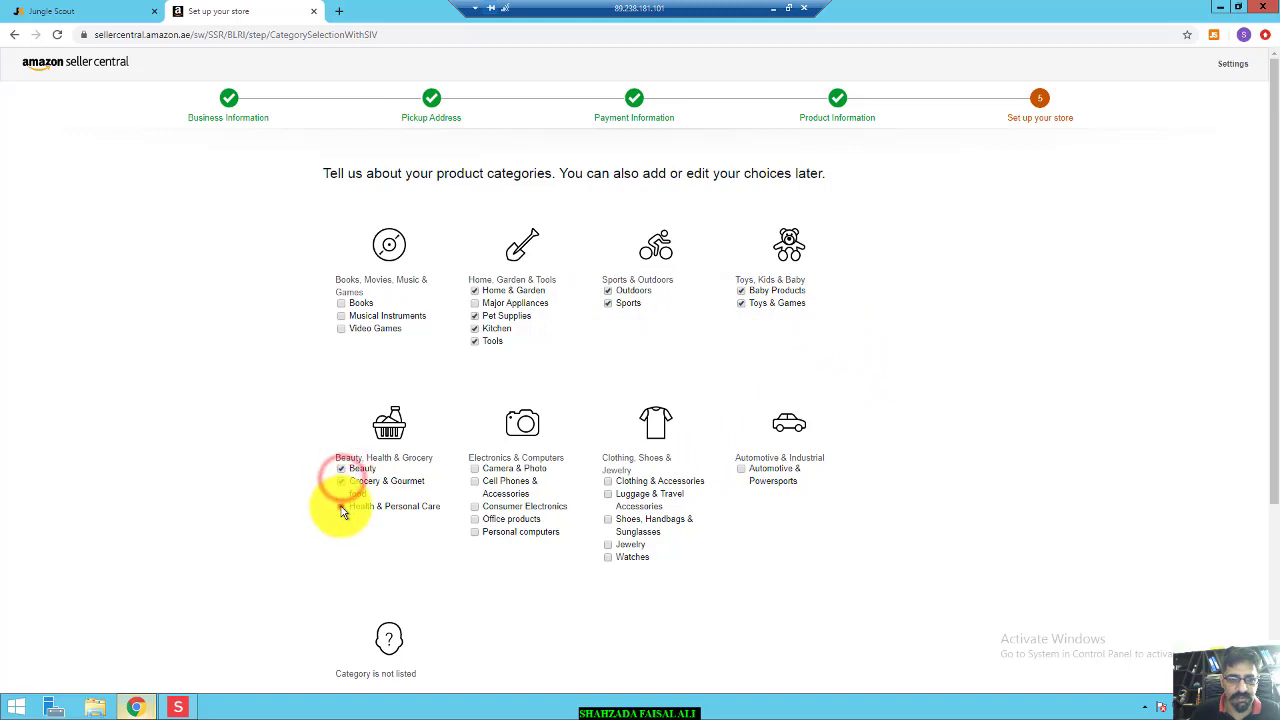
click(341, 506)
click(476, 468)
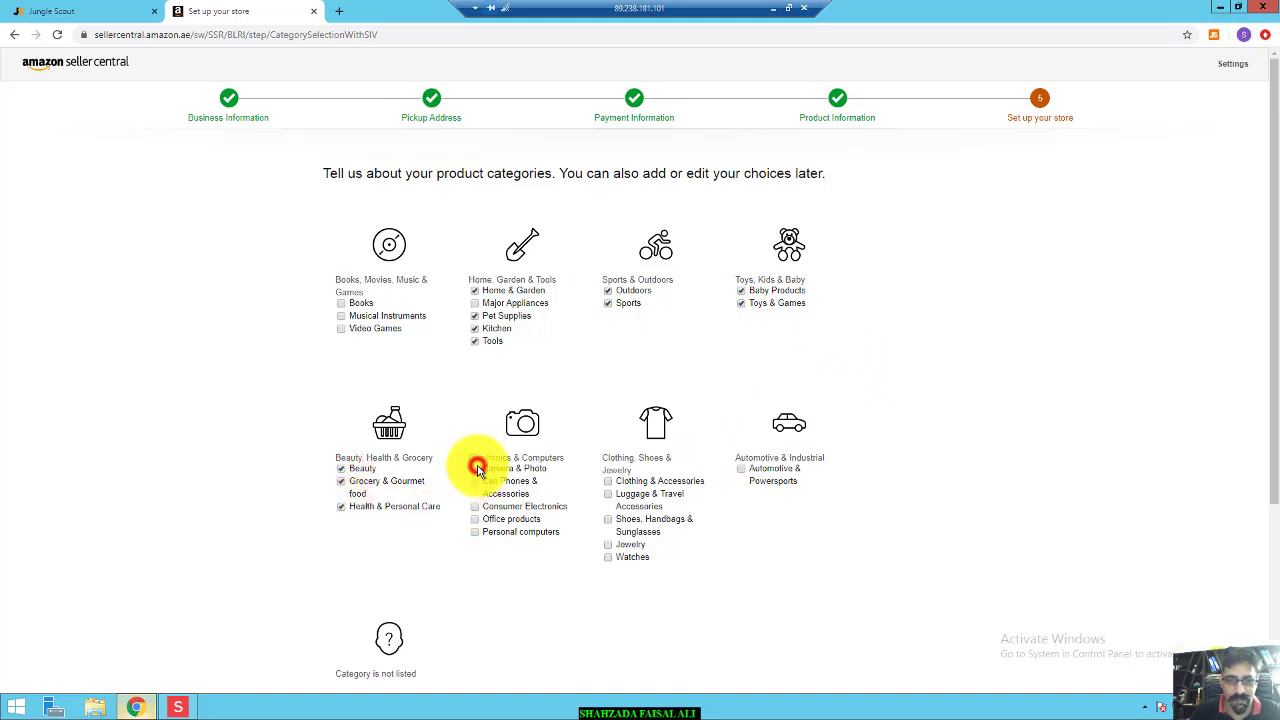
click(476, 481)
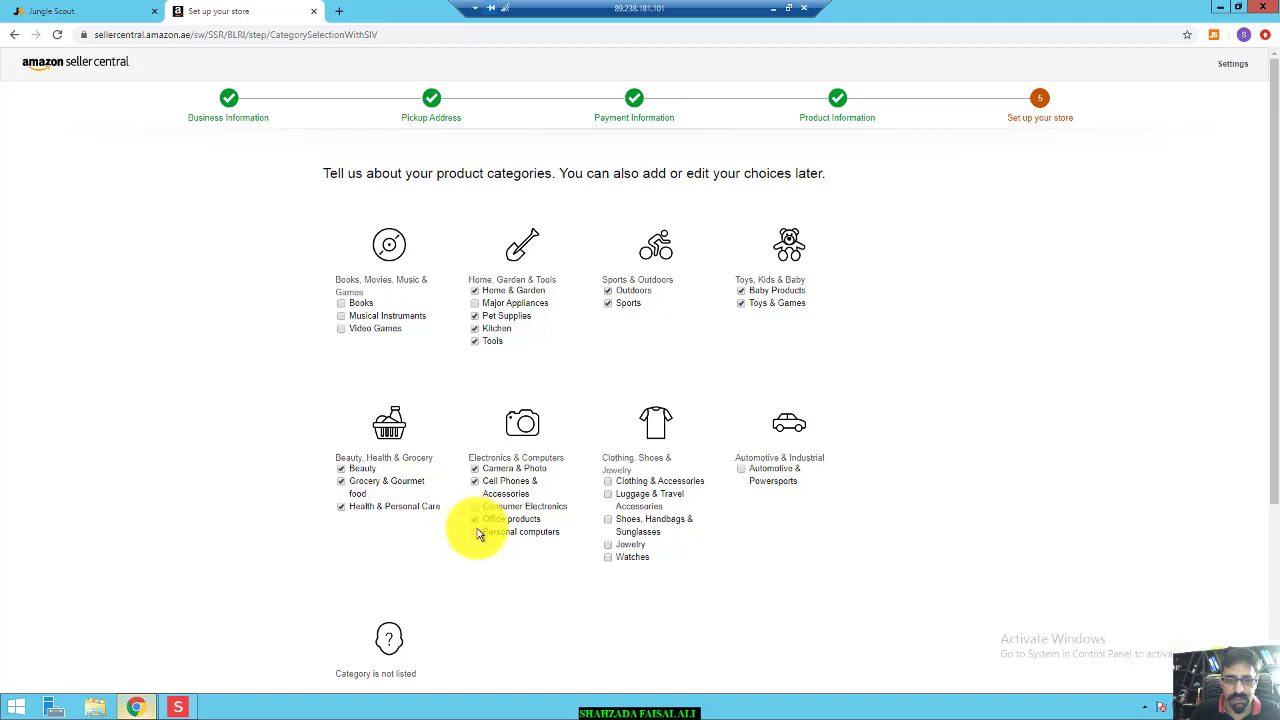
click(476, 531)
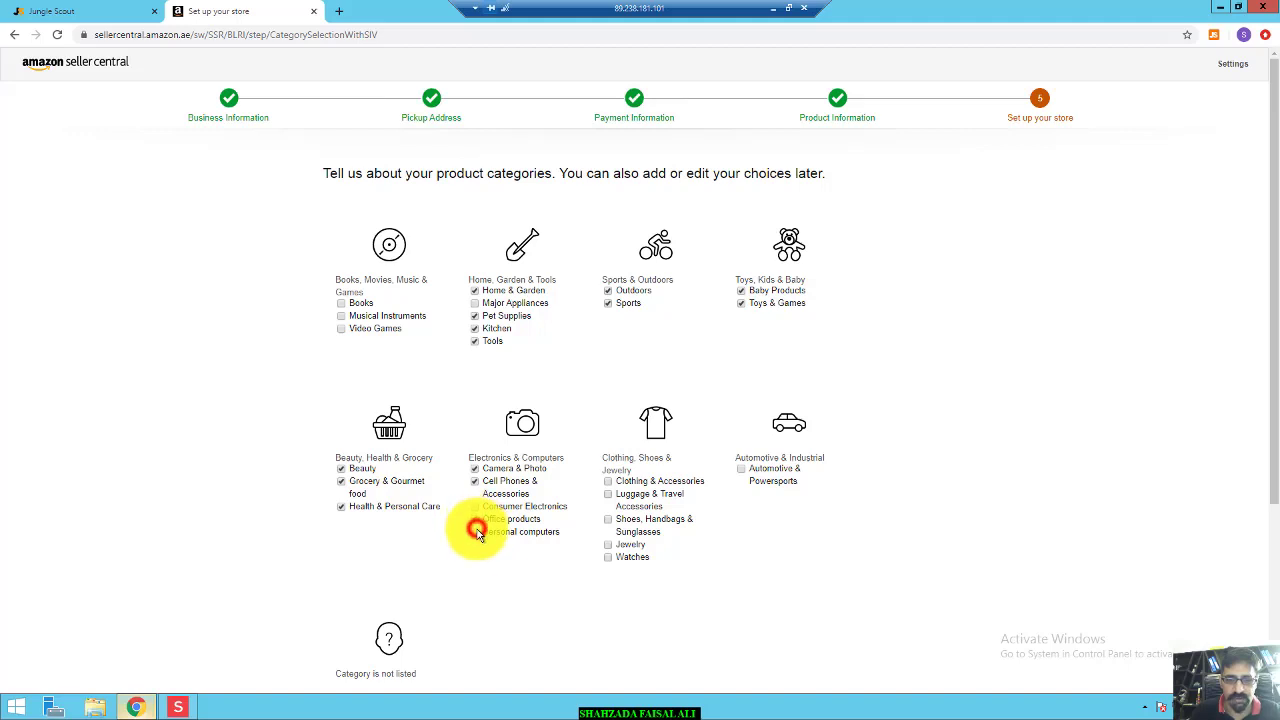
click(609, 484)
click(610, 494)
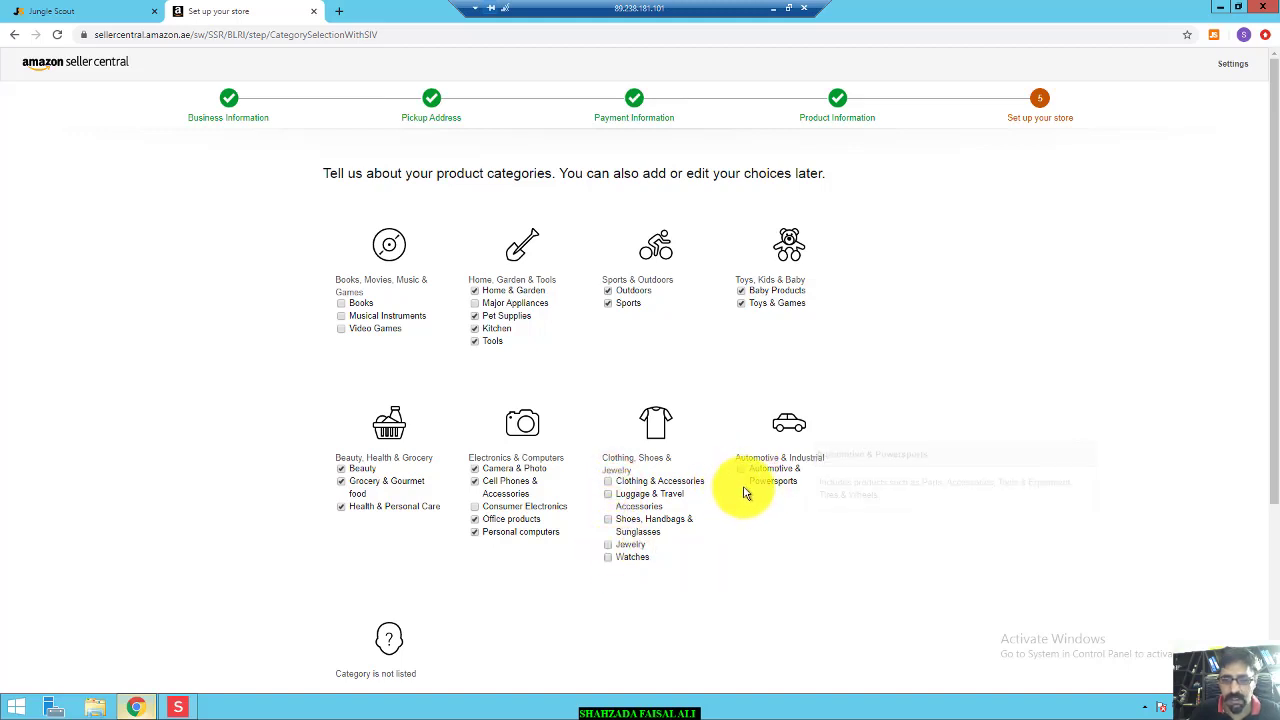
mouse_move(770, 484)
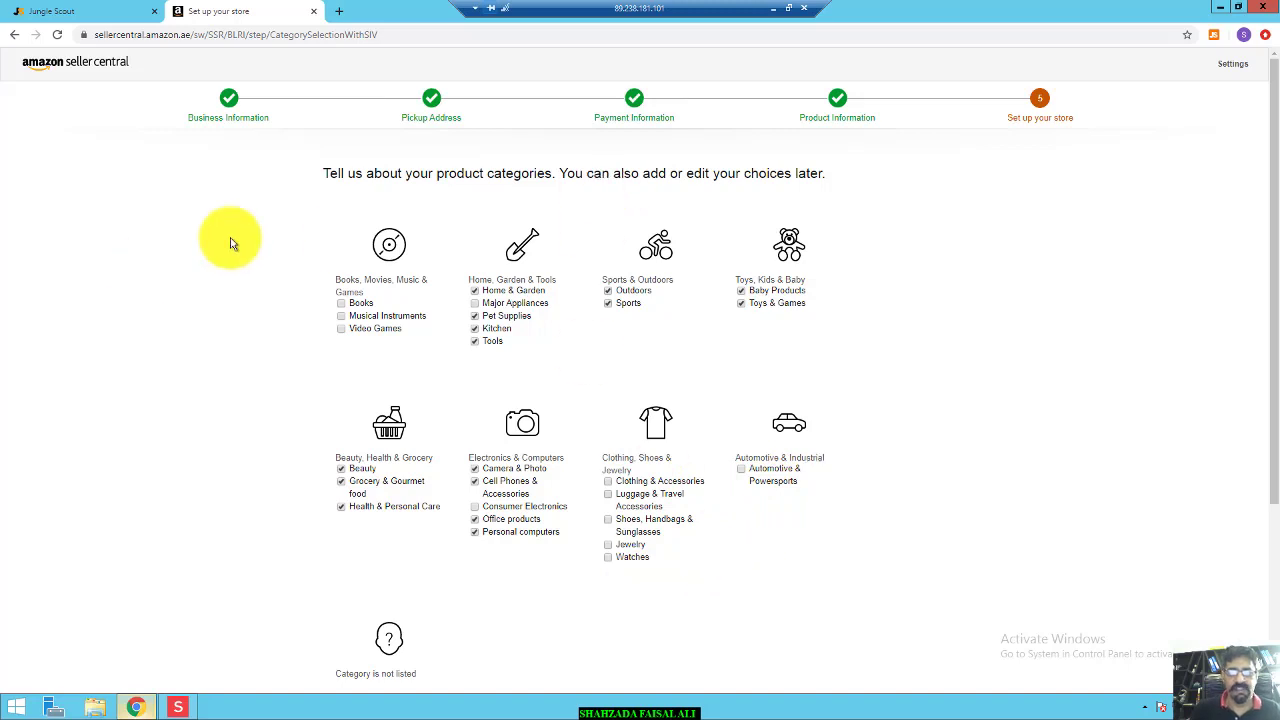
Step: Review the ticked categories and finish the store setup
scroll(716, 400, down, 2)
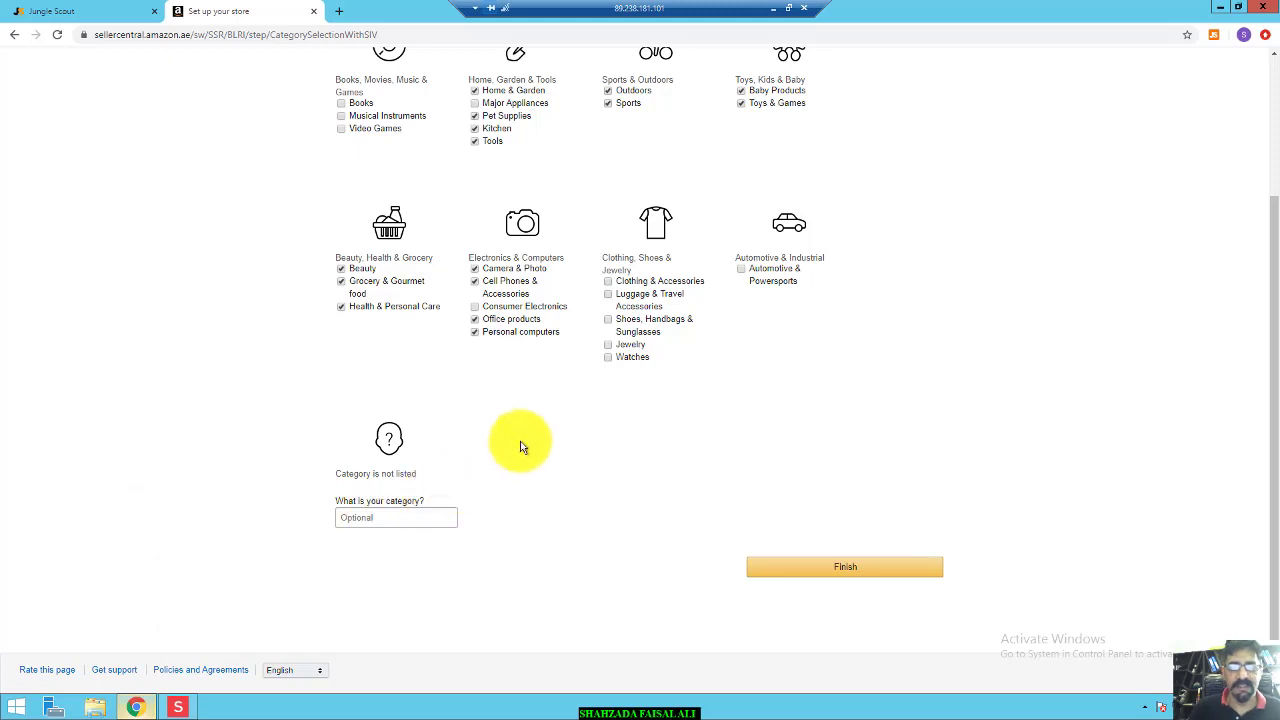
scroll(545, 435, up, 1)
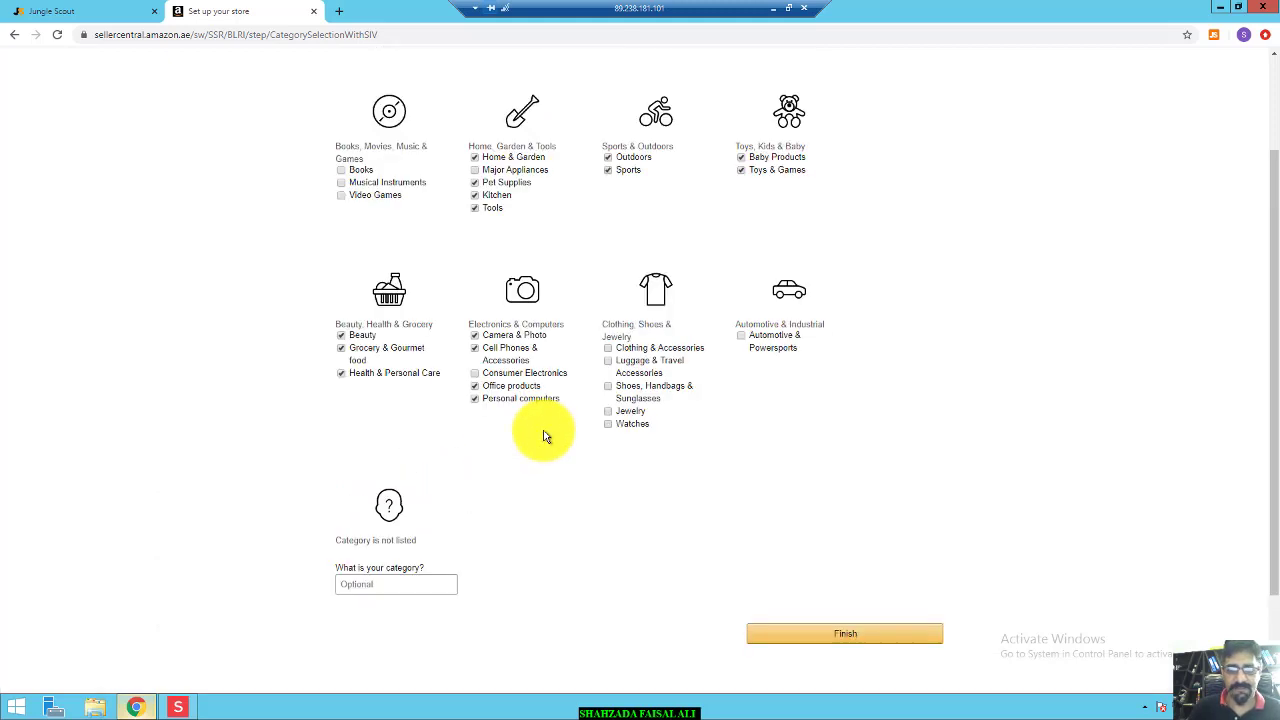
click(860, 640)
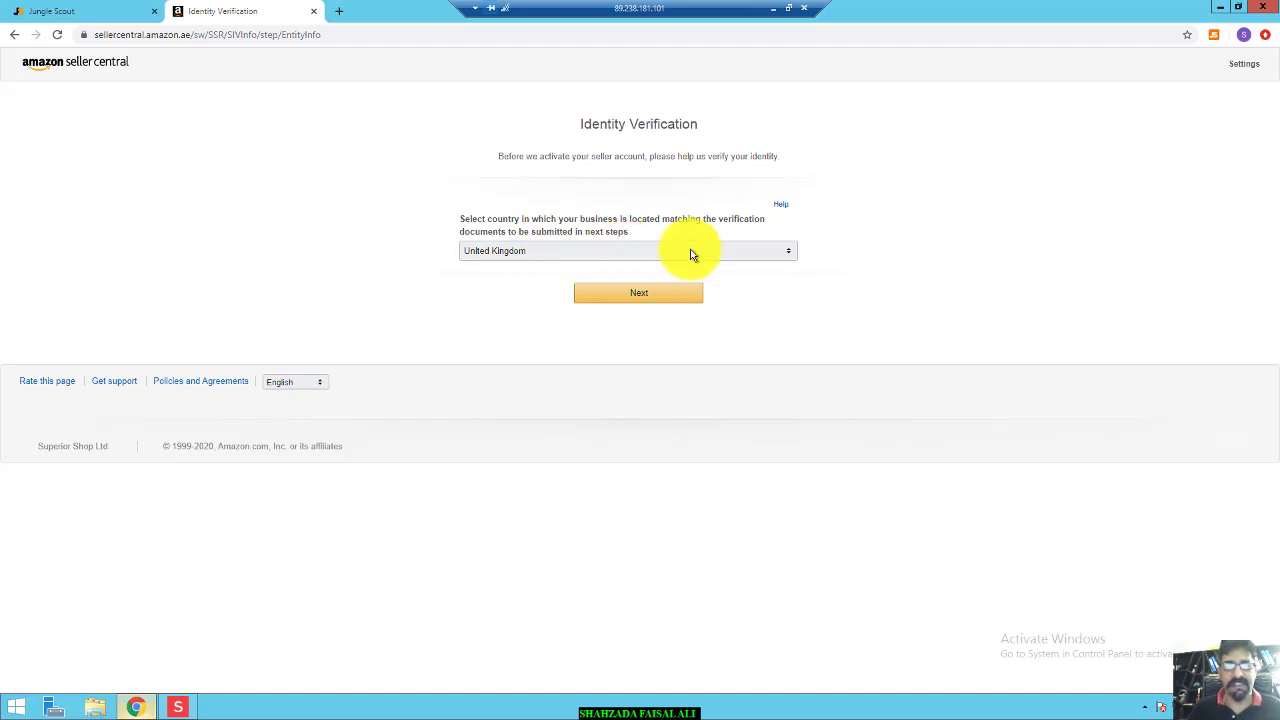
Step: Confirm United Kingdom as the business country and enter the passport number
click(651, 296)
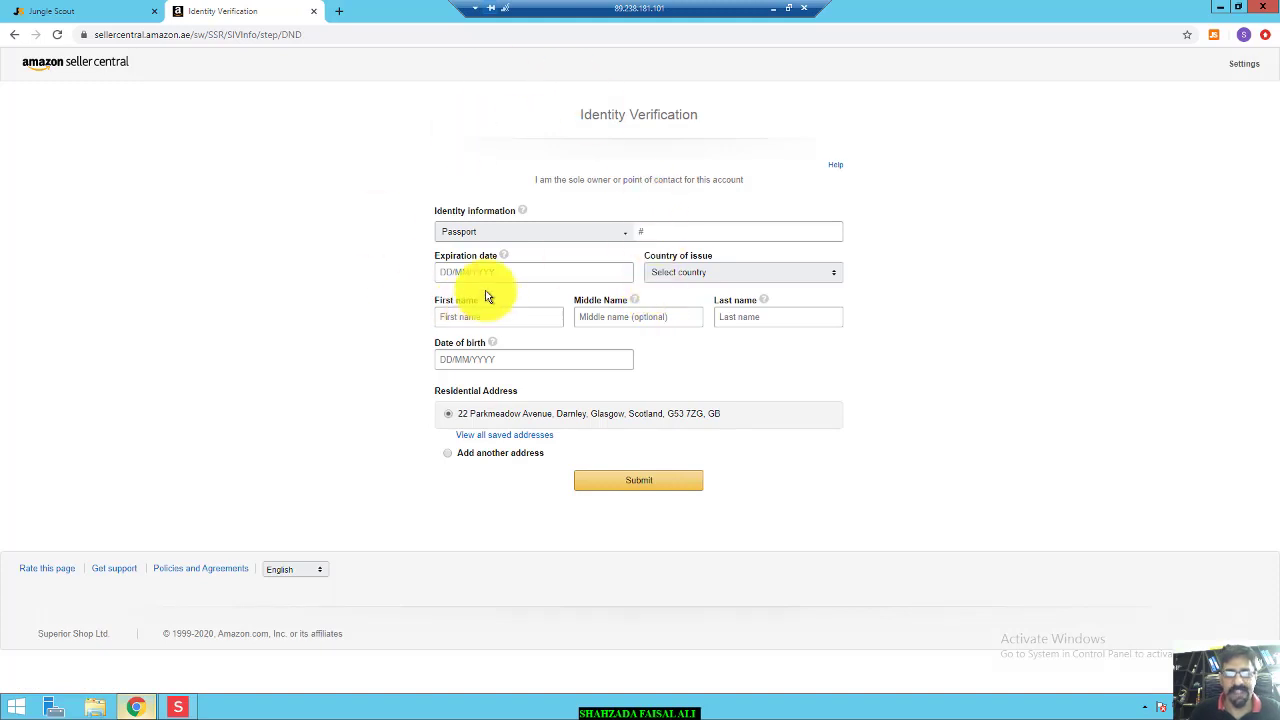
click(676, 231)
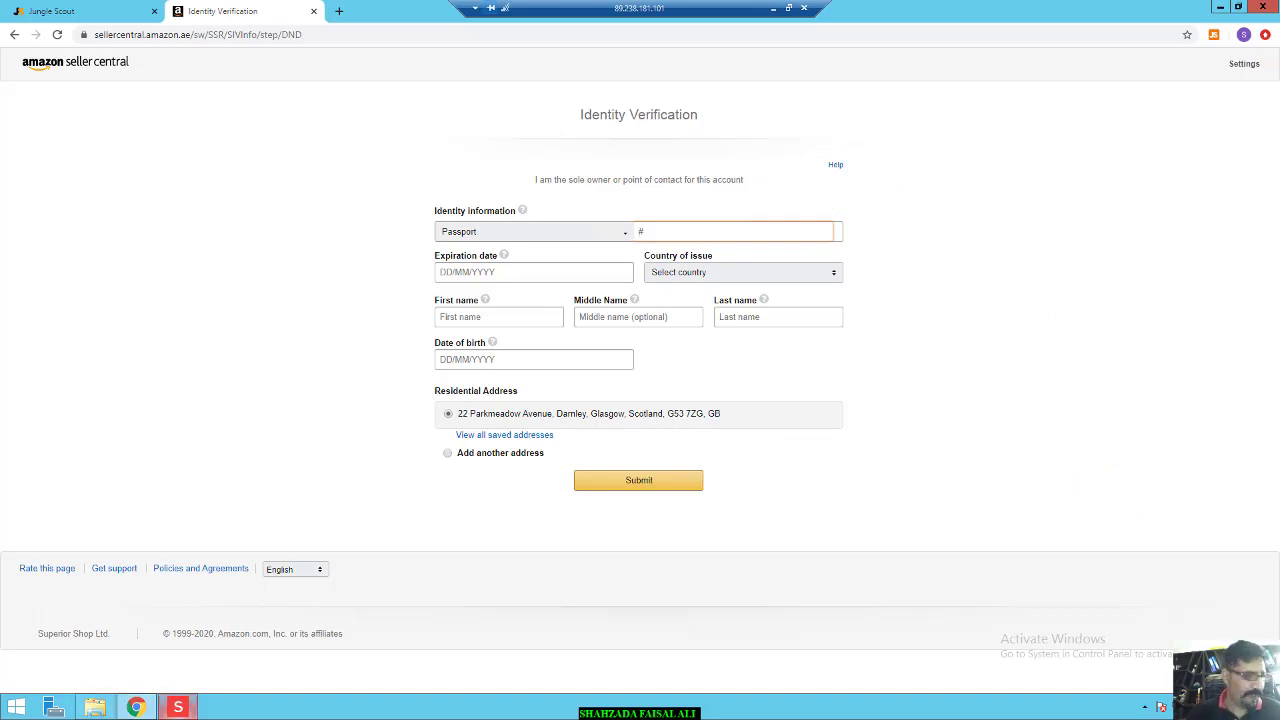
click(660, 233)
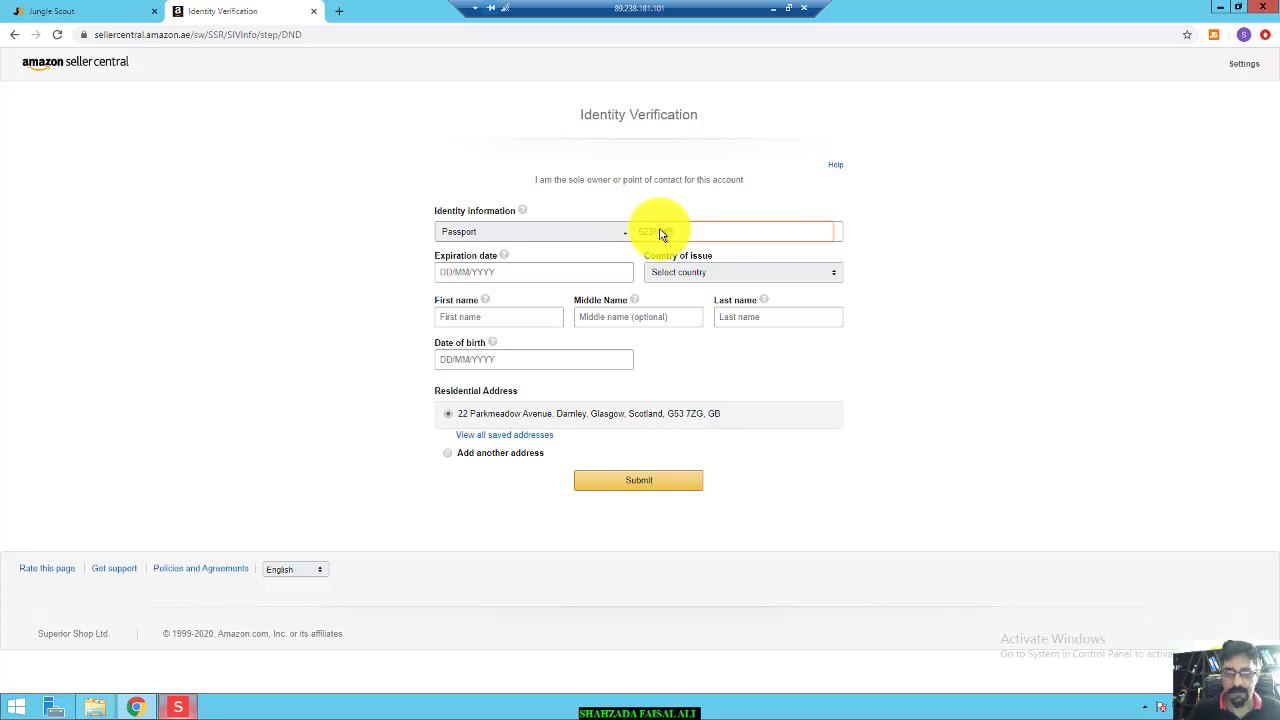
Step: Set the passport expiry to 02 Dec 2024 and country of issue to United Kingdom
click(483, 272)
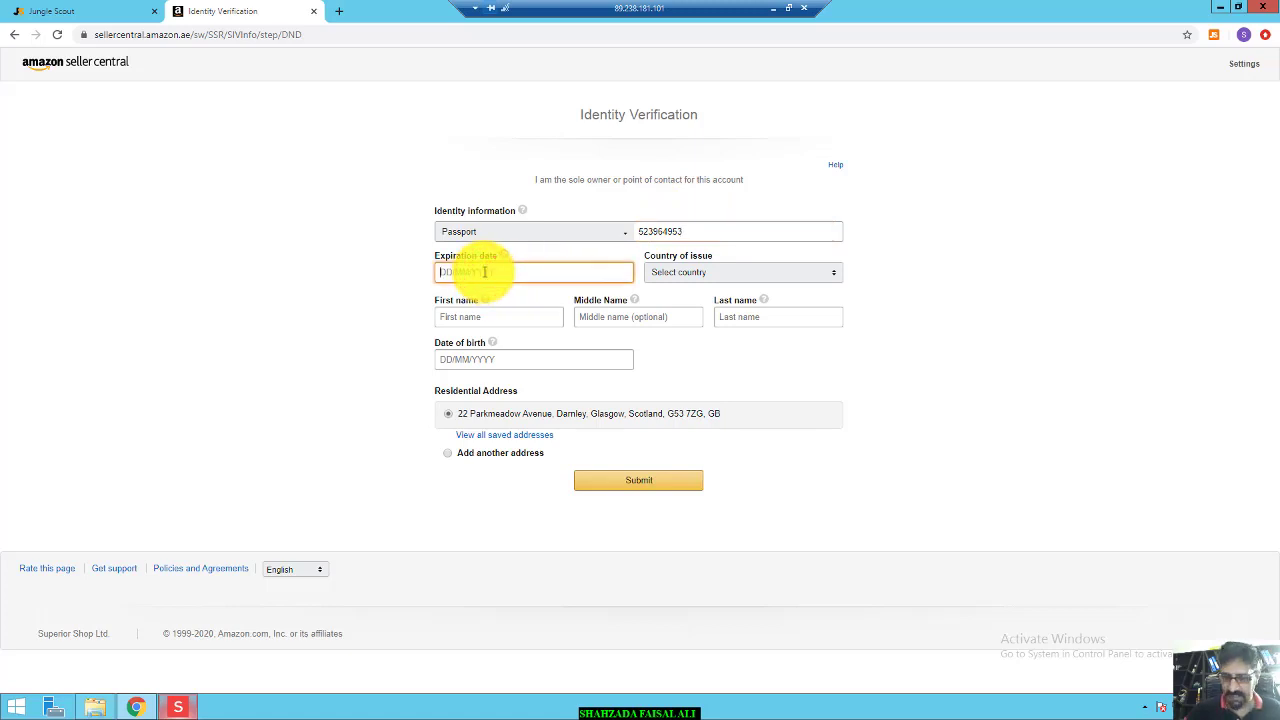
text(02/12/202)
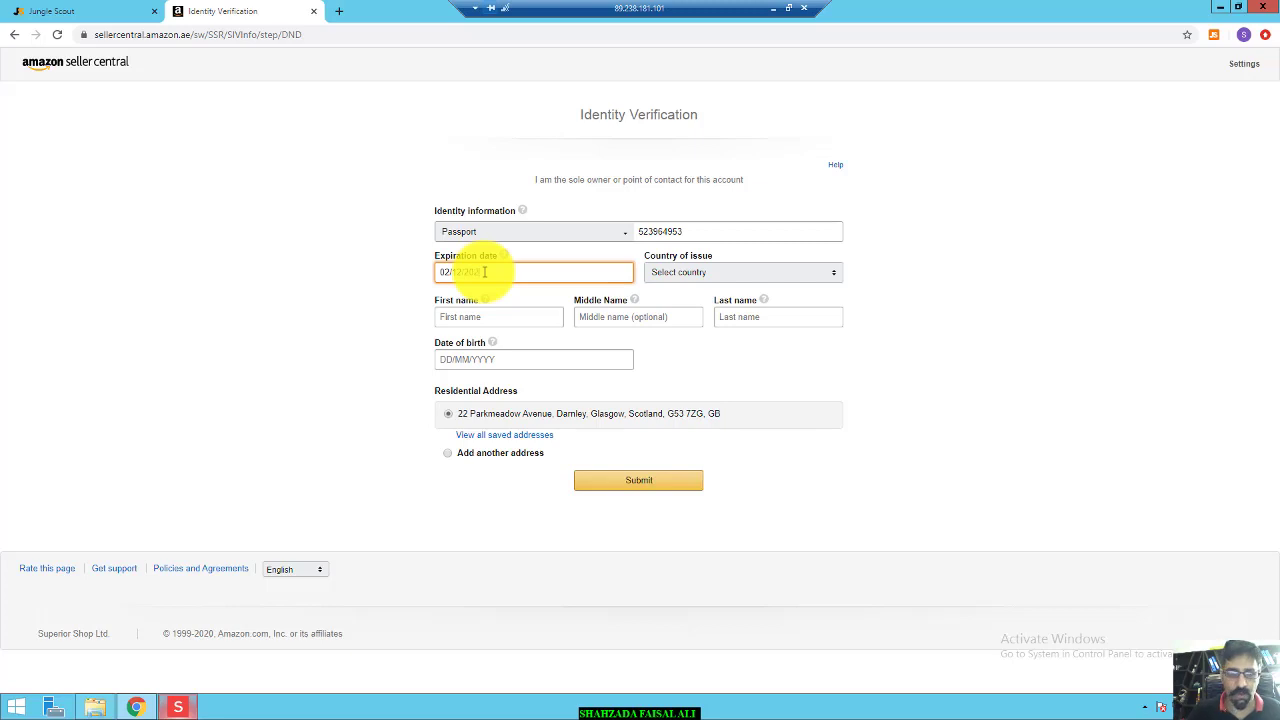
key(Tab)
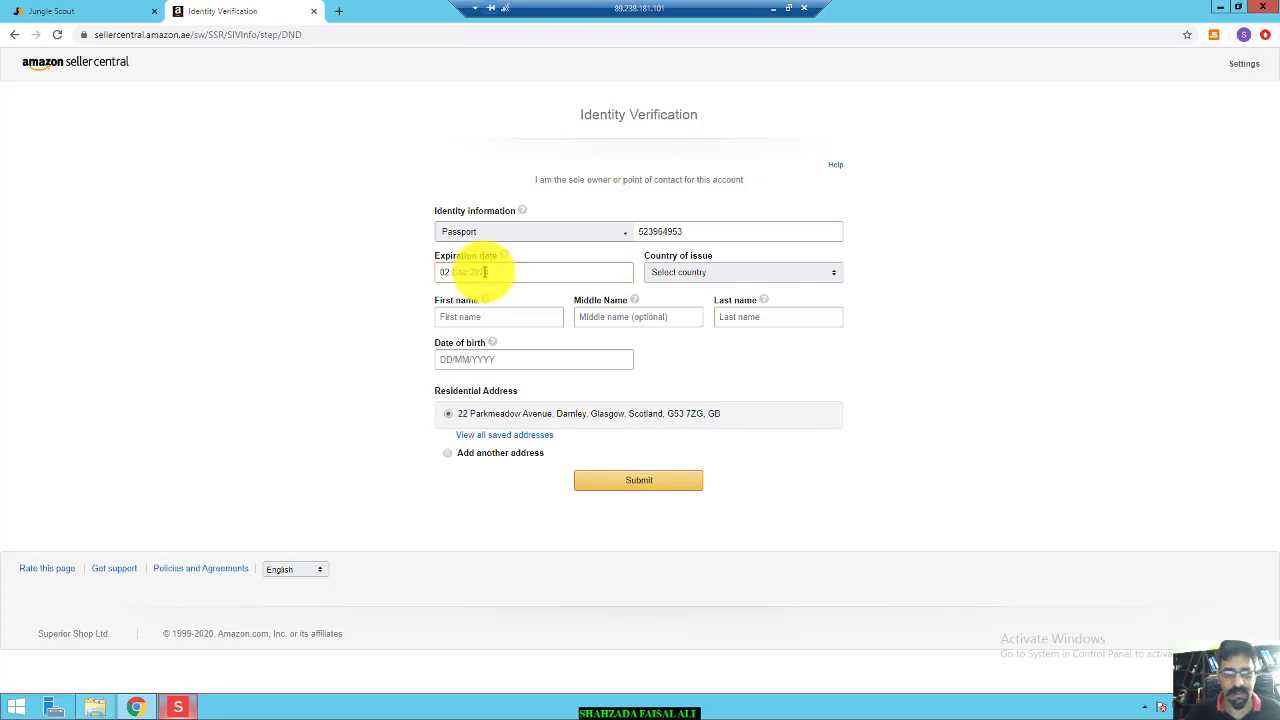
click(722, 270)
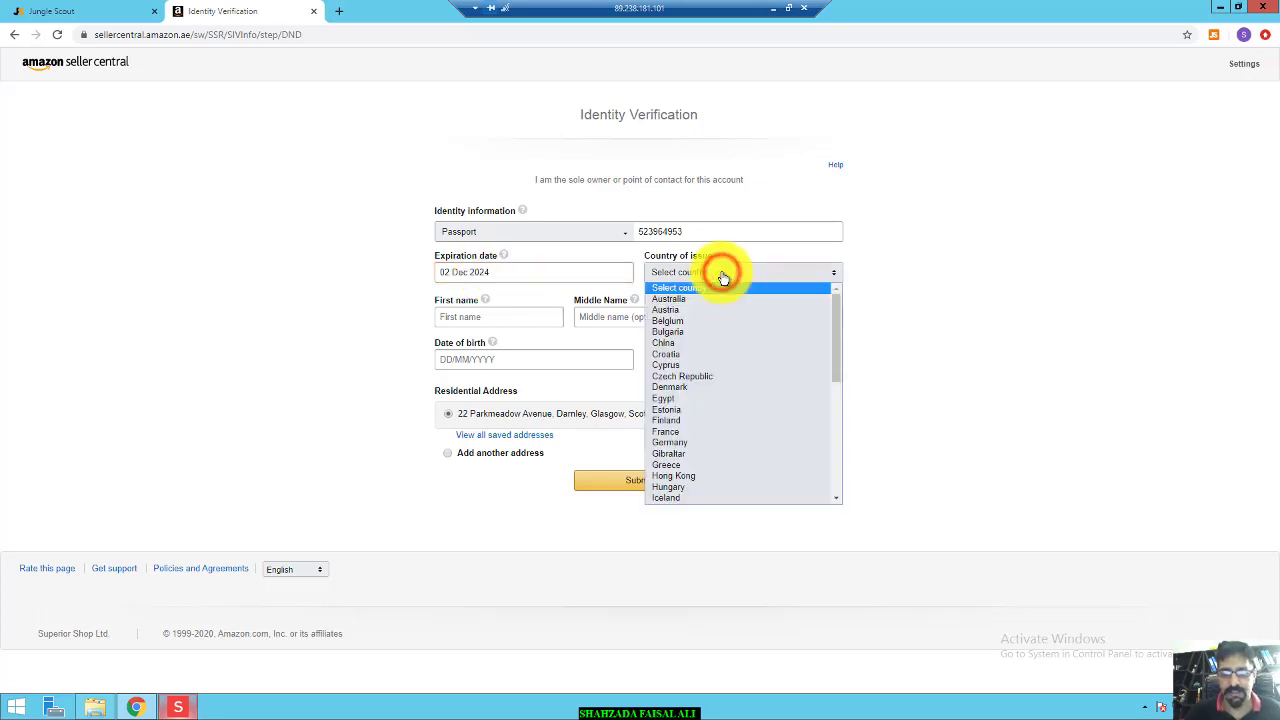
key(u)
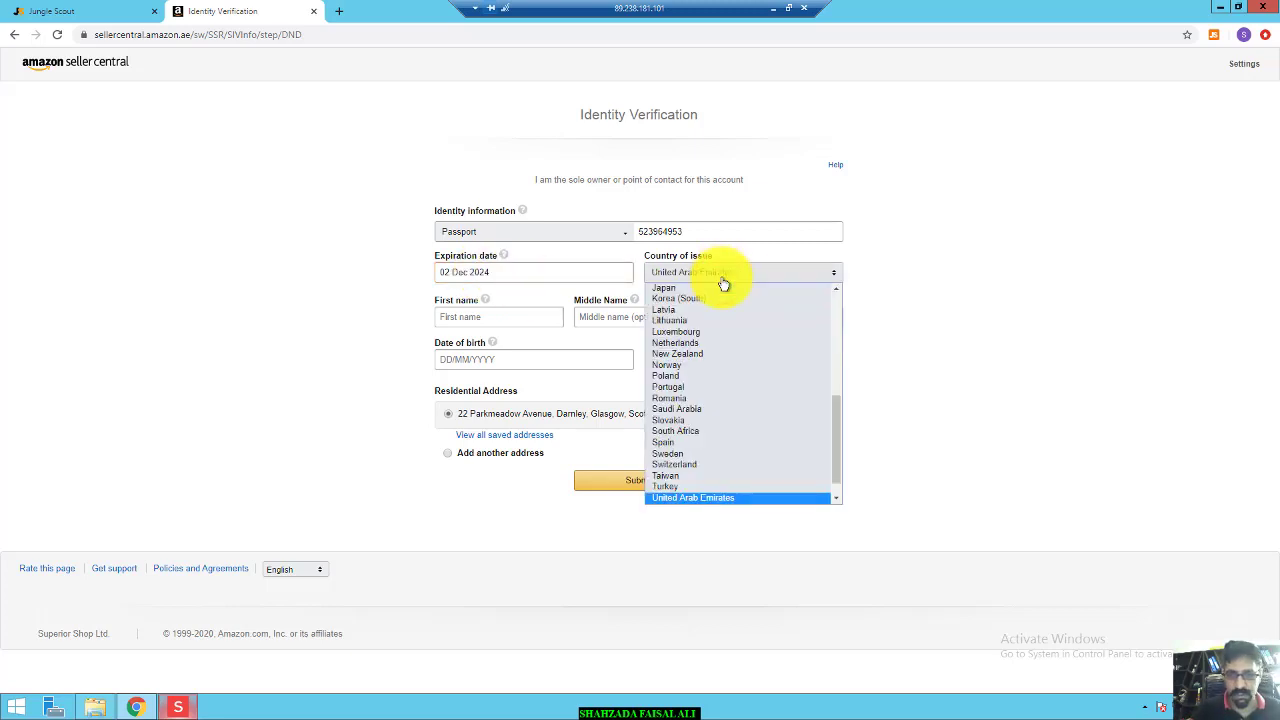
key(Down)
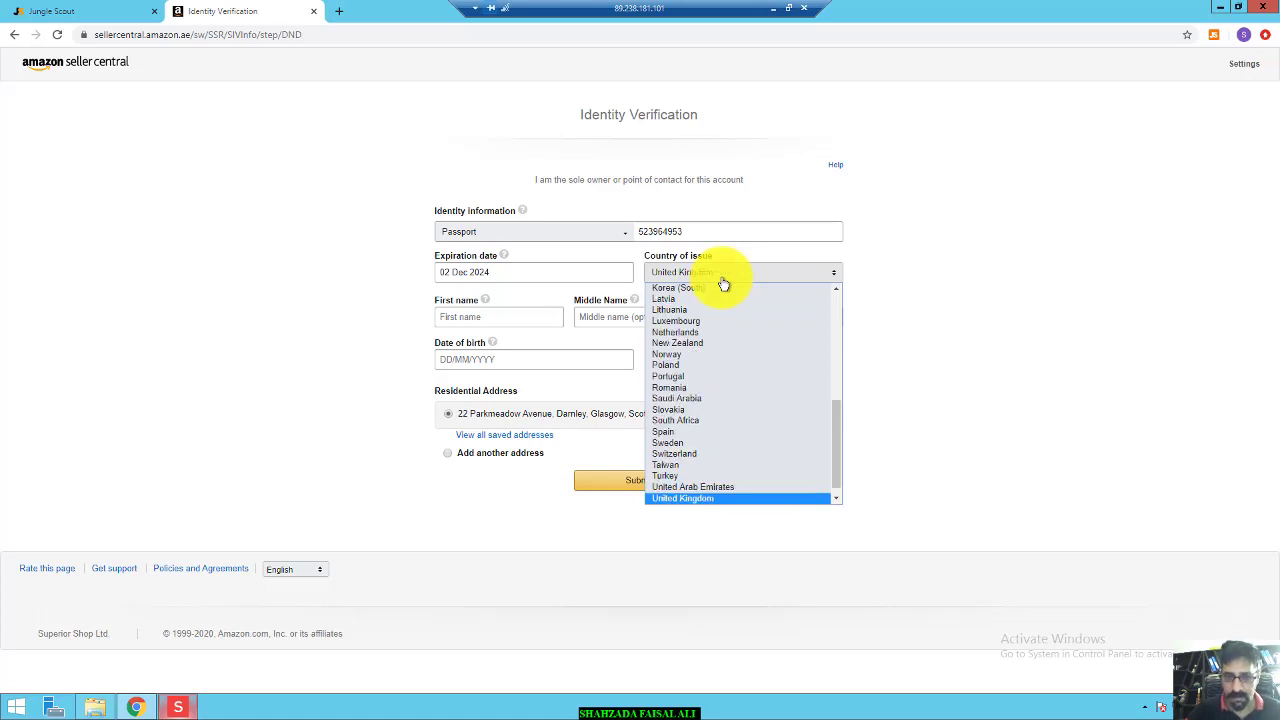
click(715, 497)
click(509, 316)
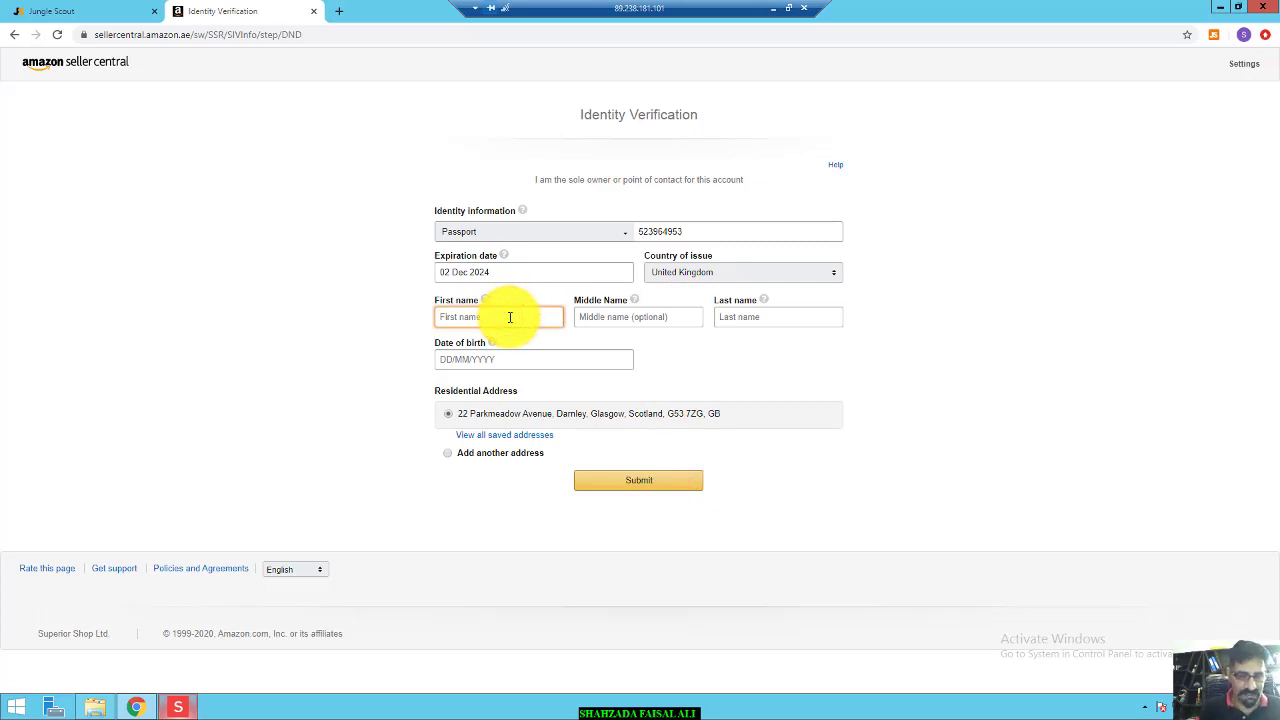
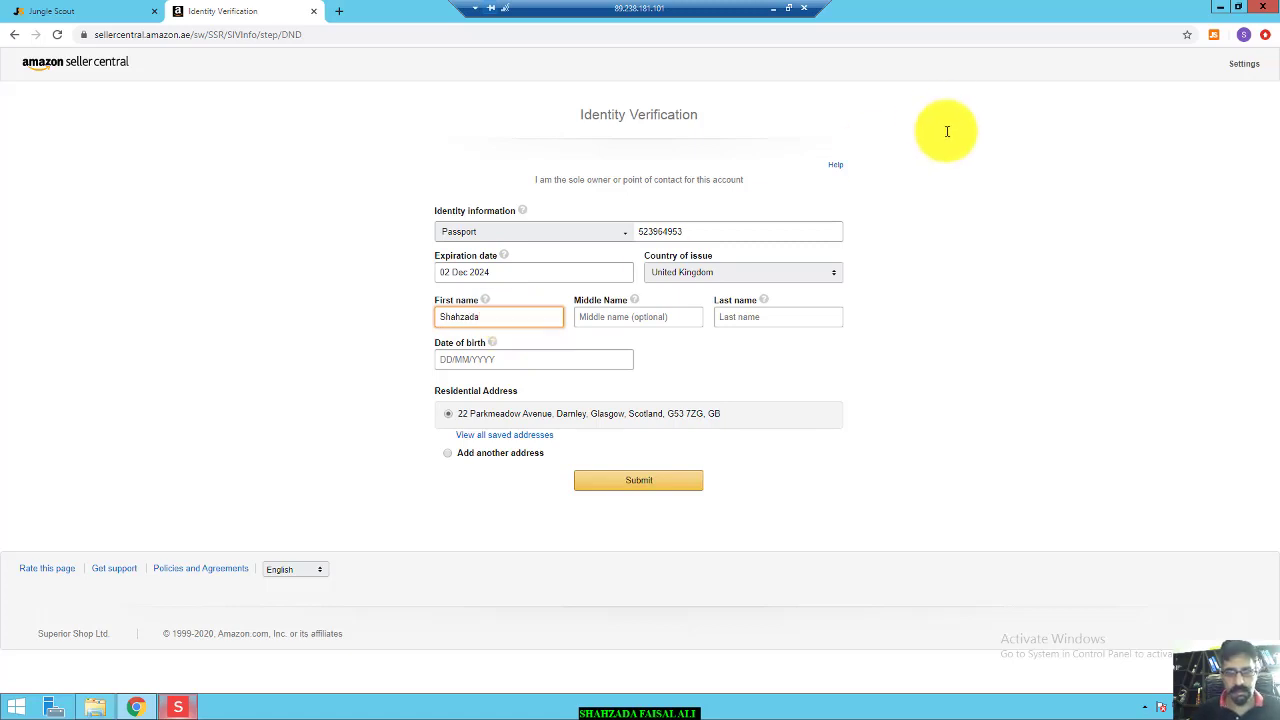
Step: Enter the holder's first, middle and last names and date of birth, then submit the identity form
click(636, 317)
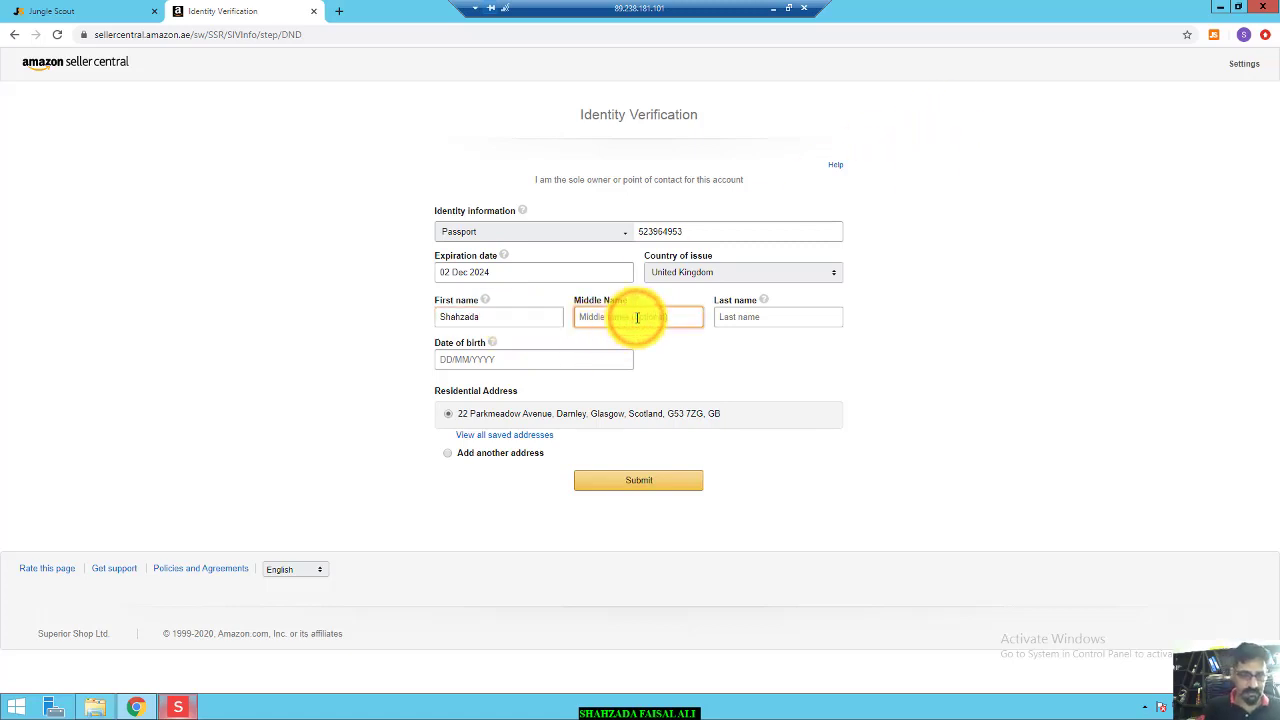
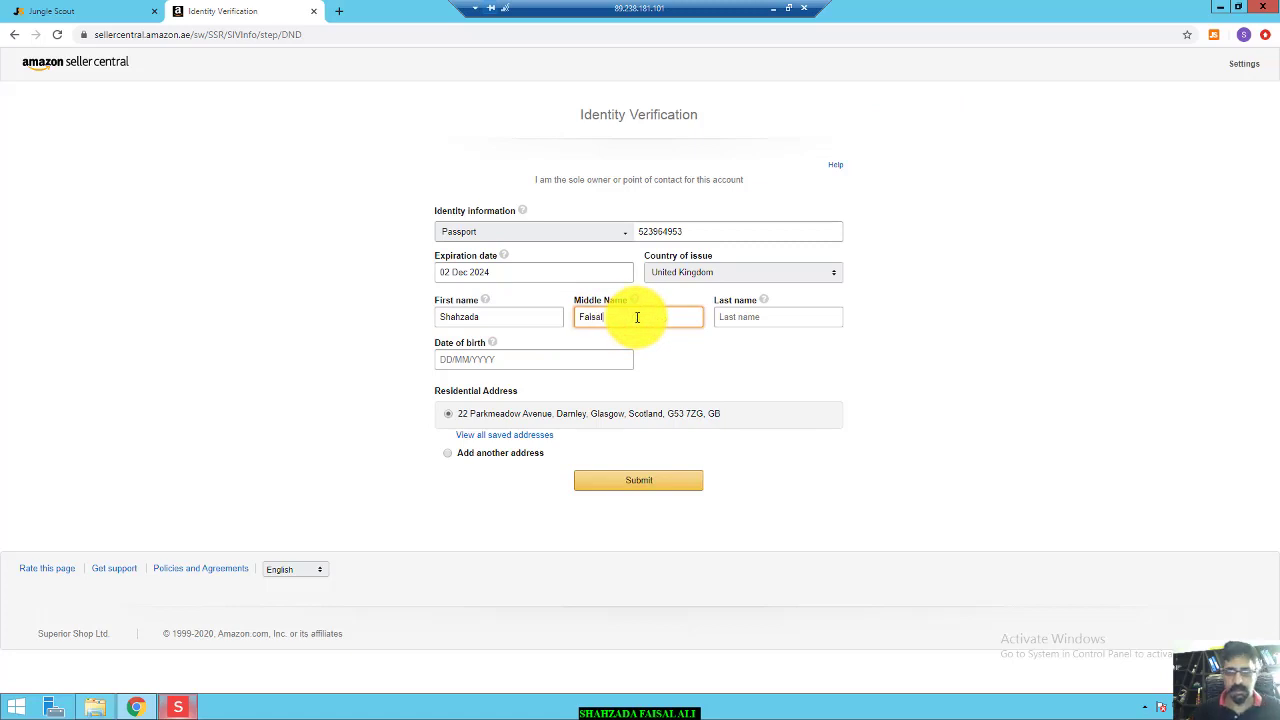
click(810, 316)
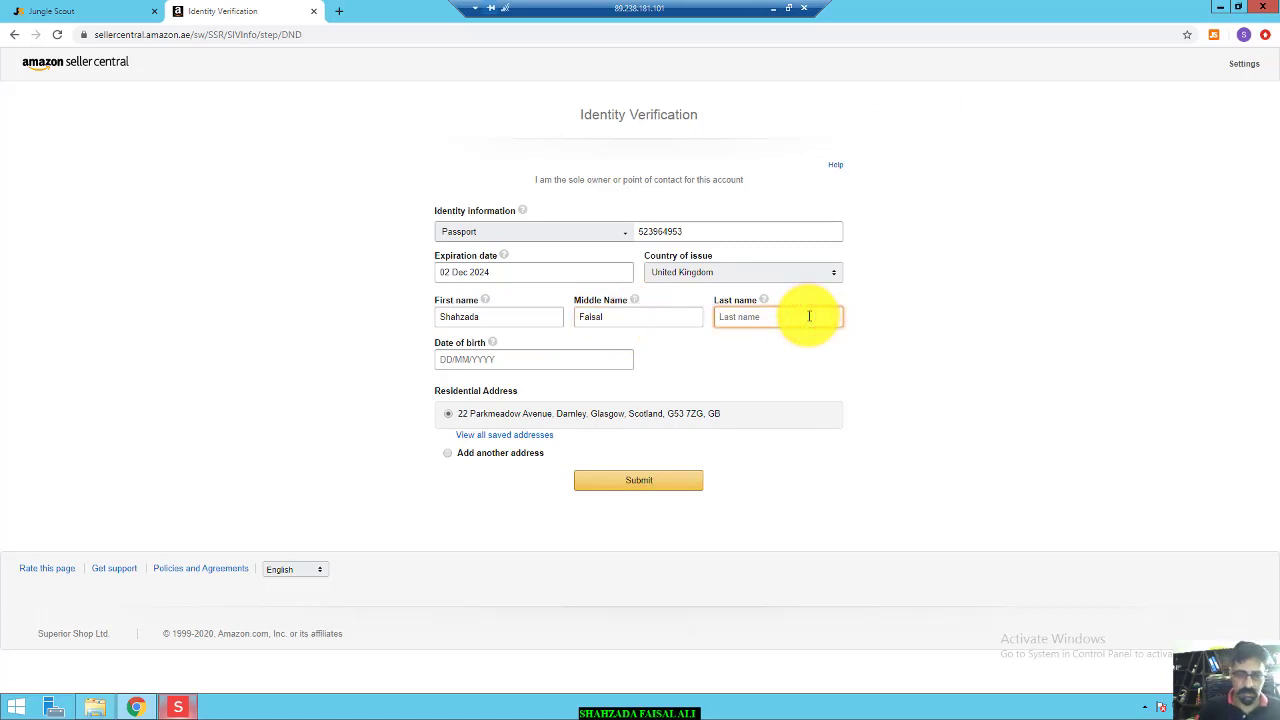
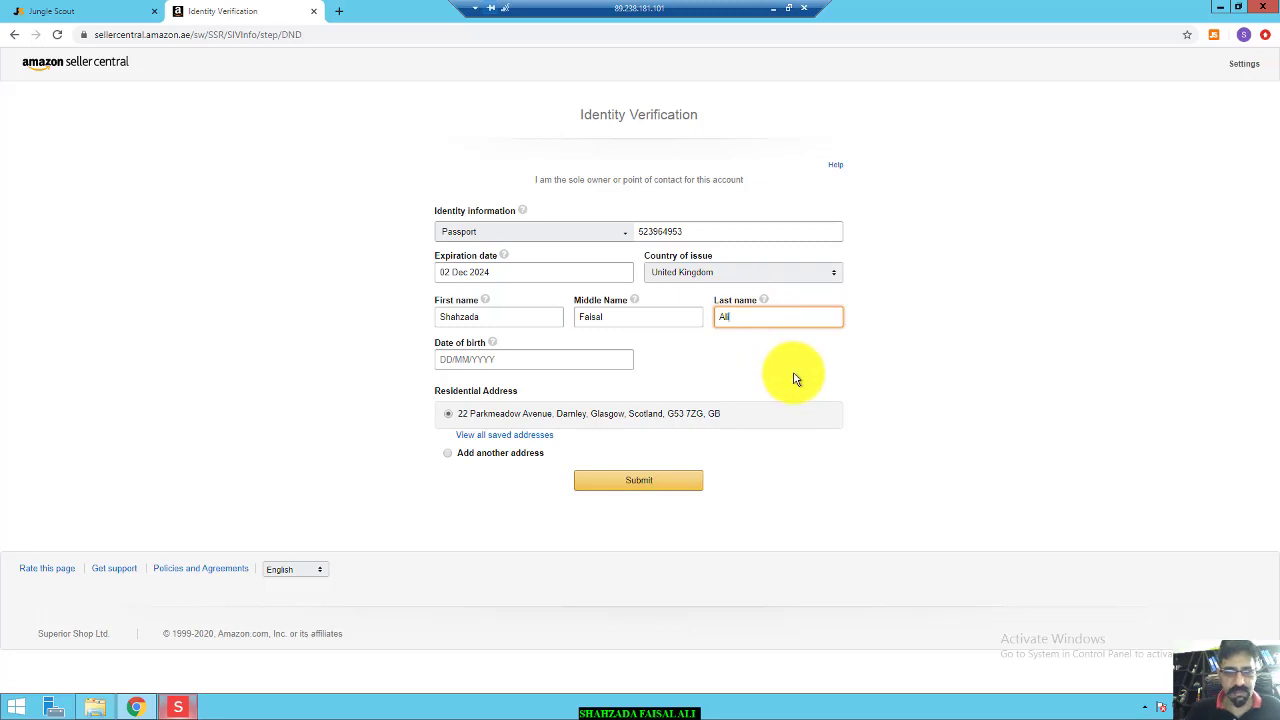
click(503, 358)
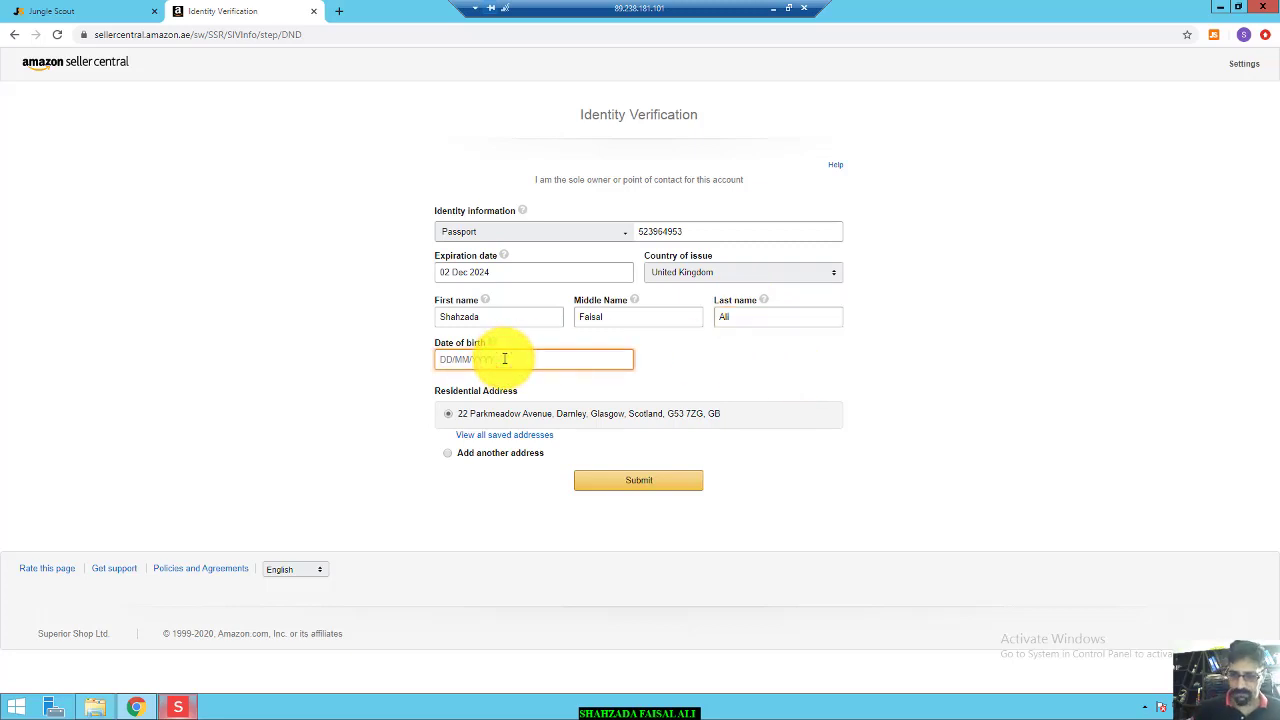
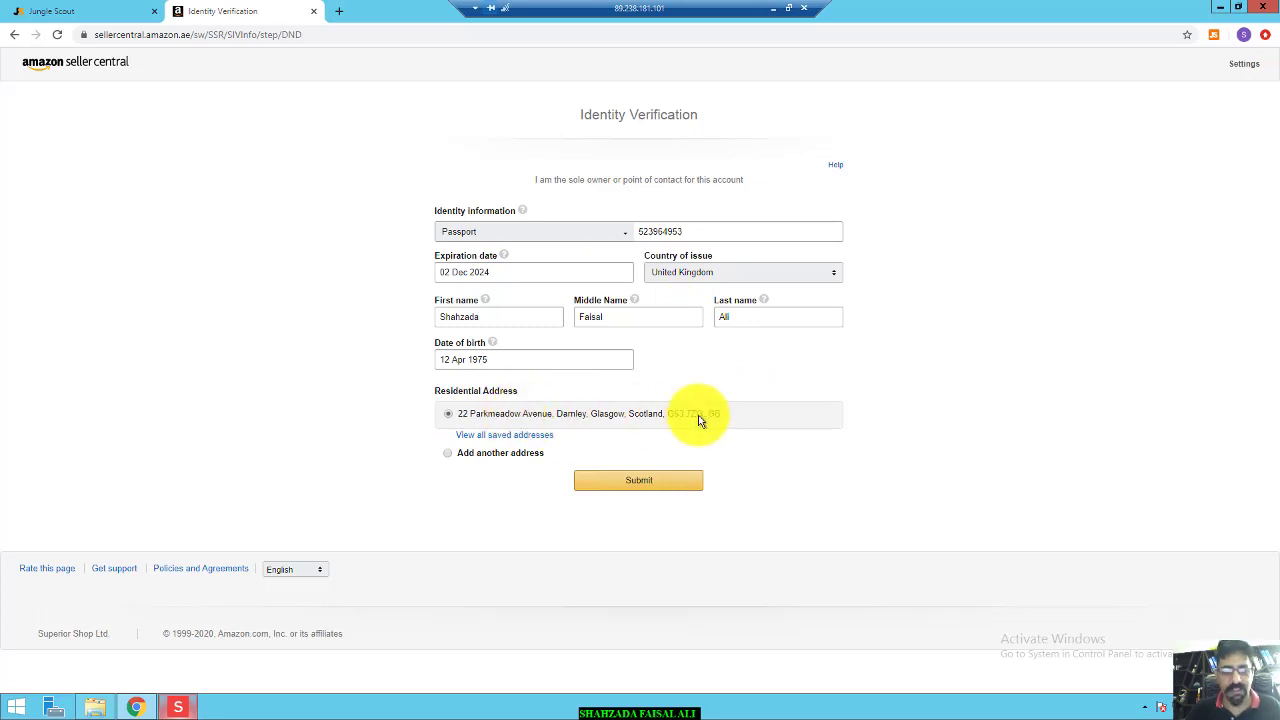
click(640, 487)
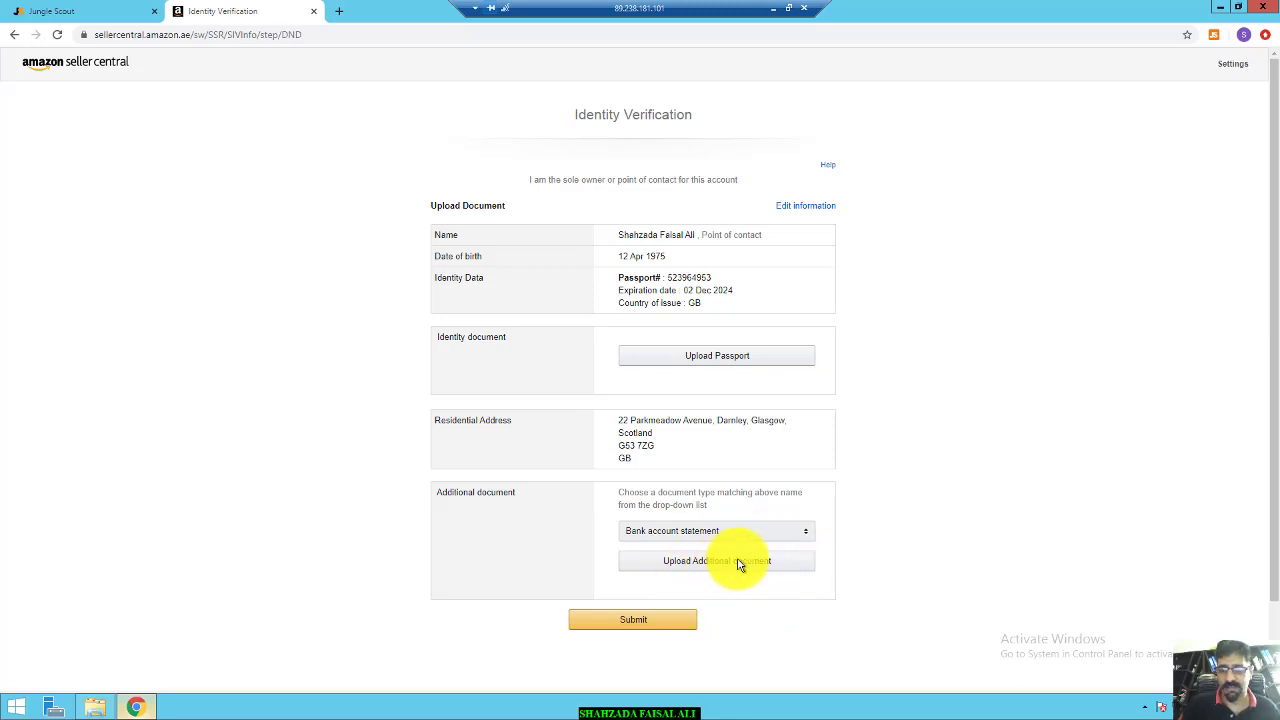
Step: Read the passport upload instructions: 10MB limit, formats png, tiff, tif, jpg, jpeg and pdf
click(716, 358)
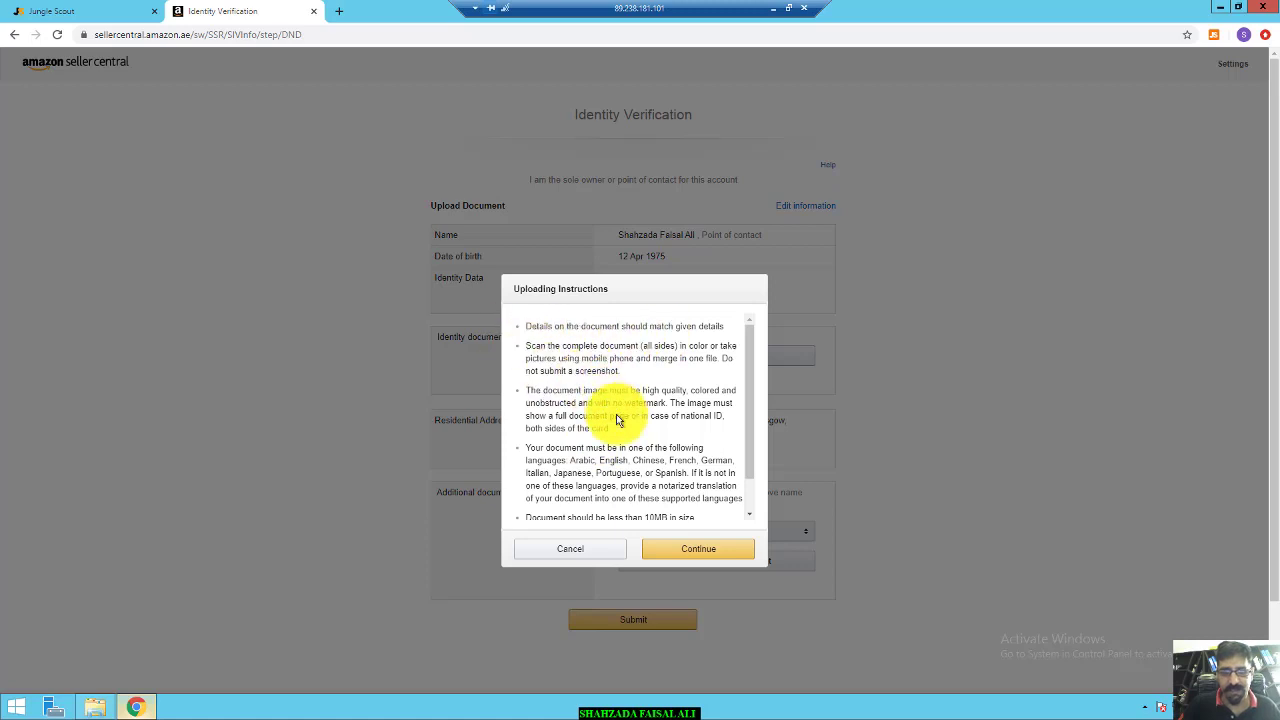
scroll(617, 413, down, 1)
scroll(617, 413, up, 1)
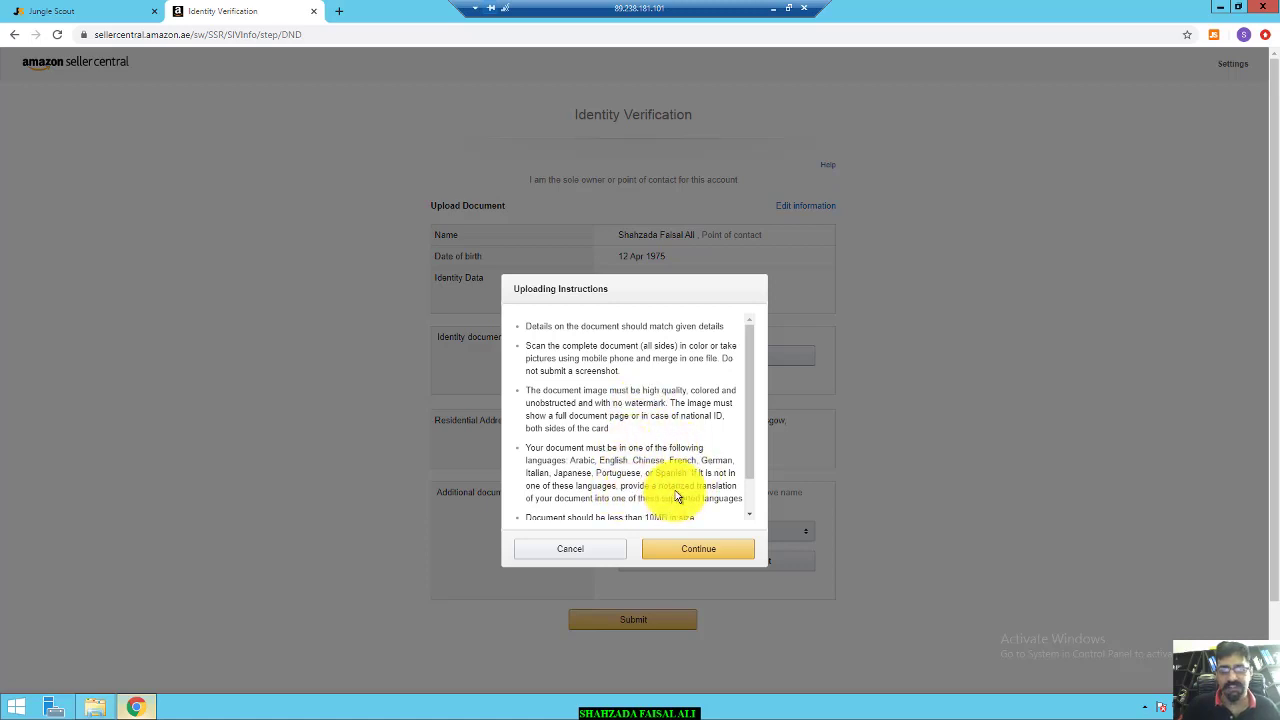
scroll(676, 489, down, 1)
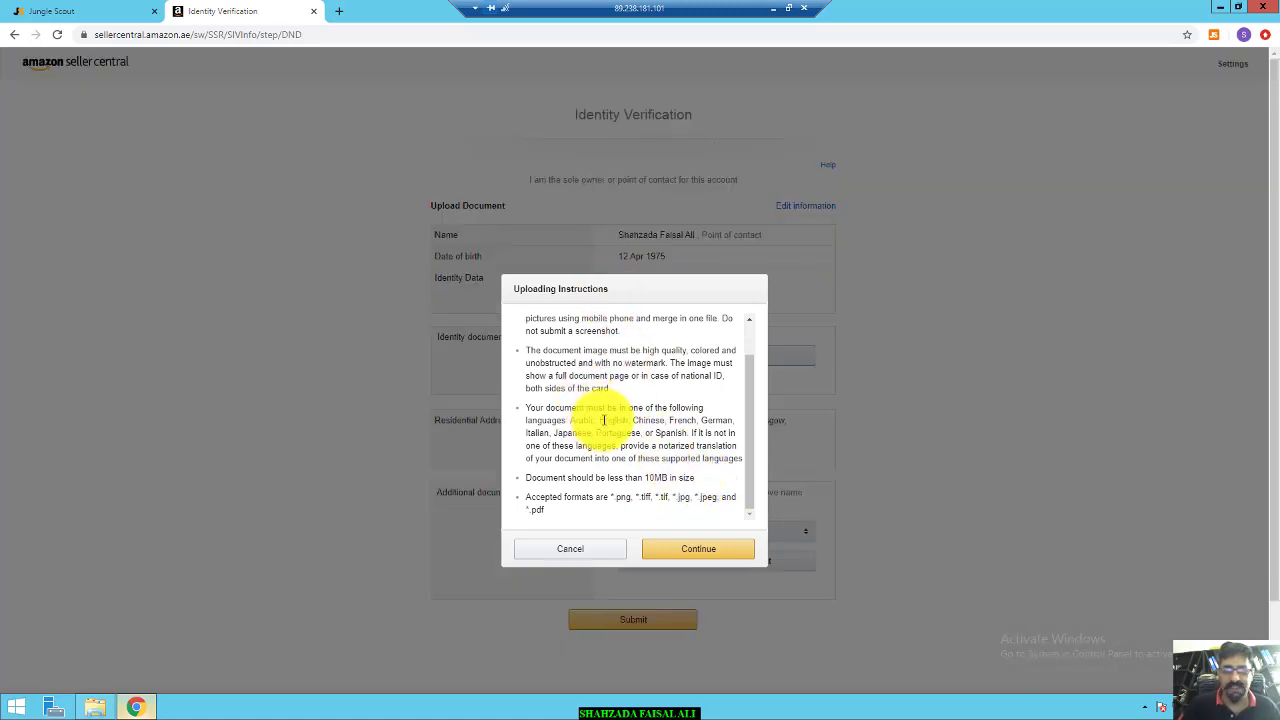
Step: Browse the file picker's Desktop and This PC folders looking for the passport image
click(700, 552)
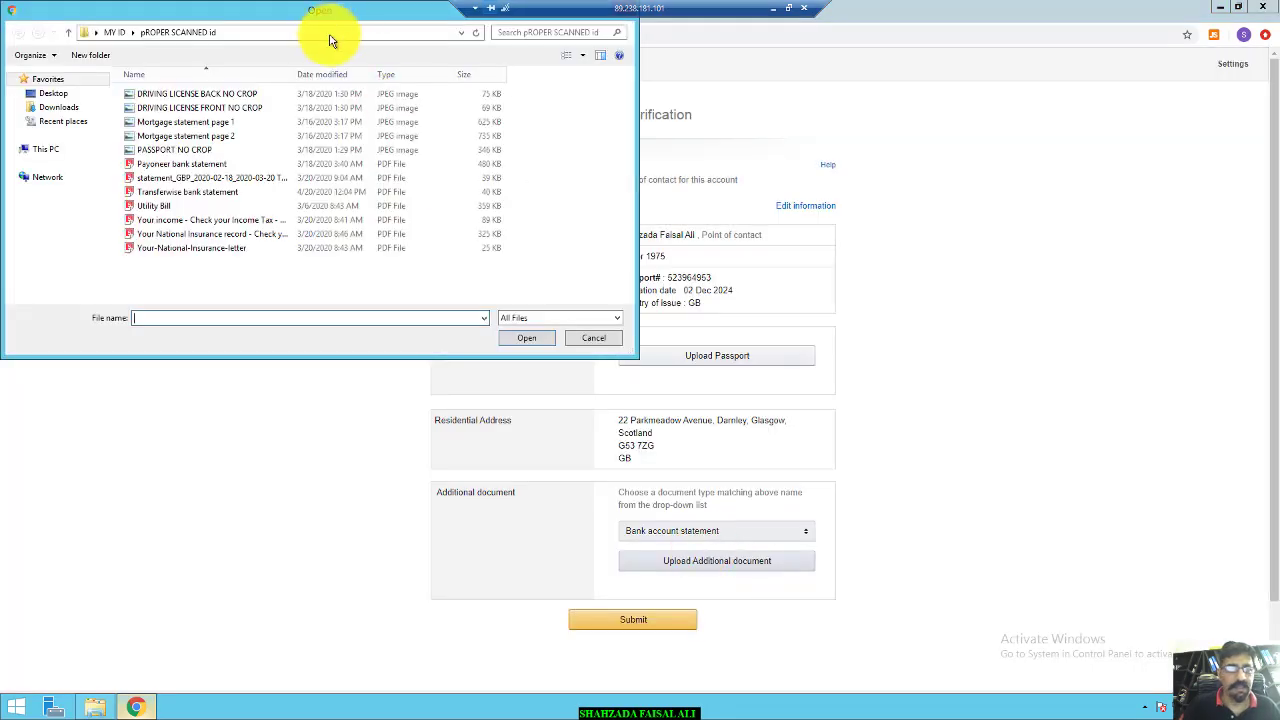
drag(214, 14, 580, 183)
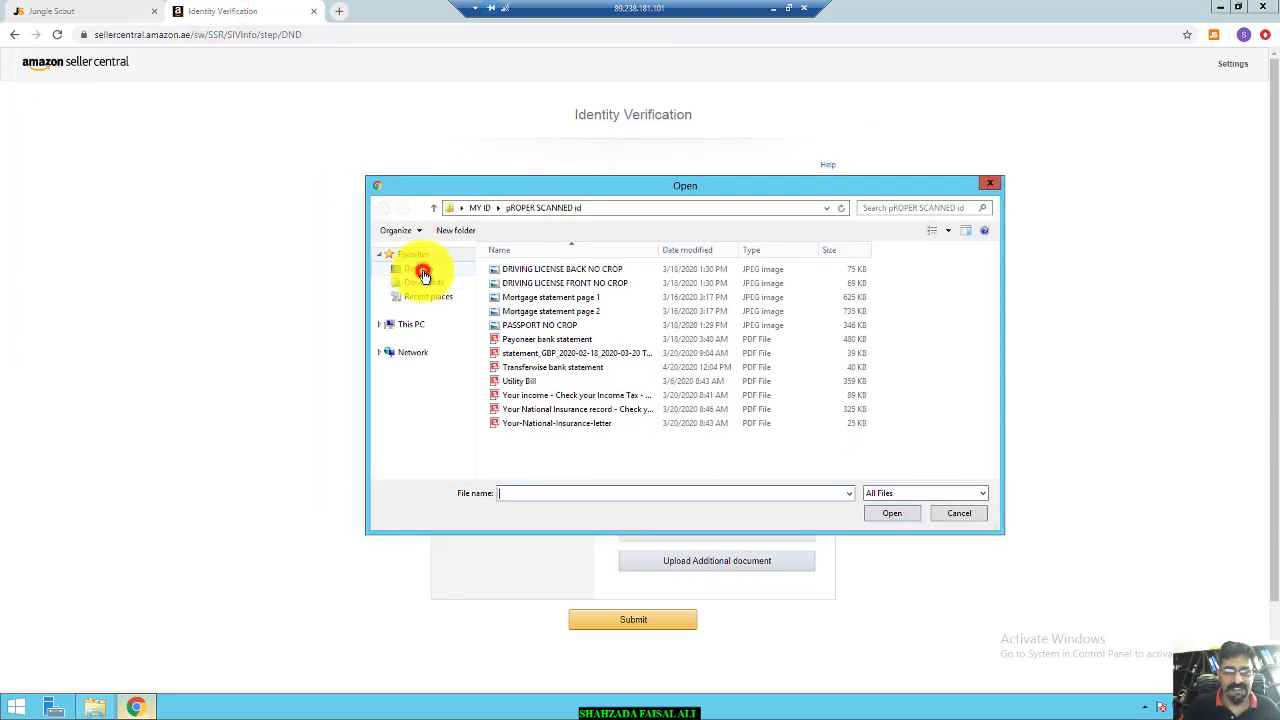
click(422, 271)
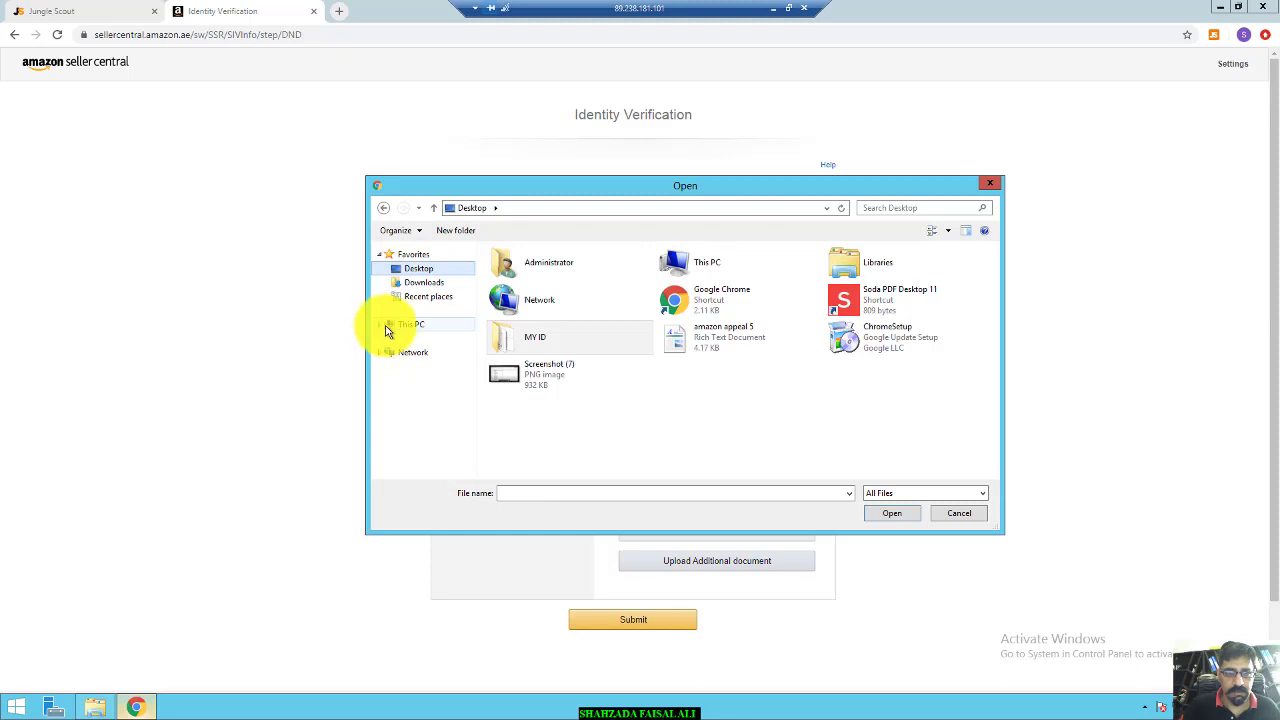
click(385, 326)
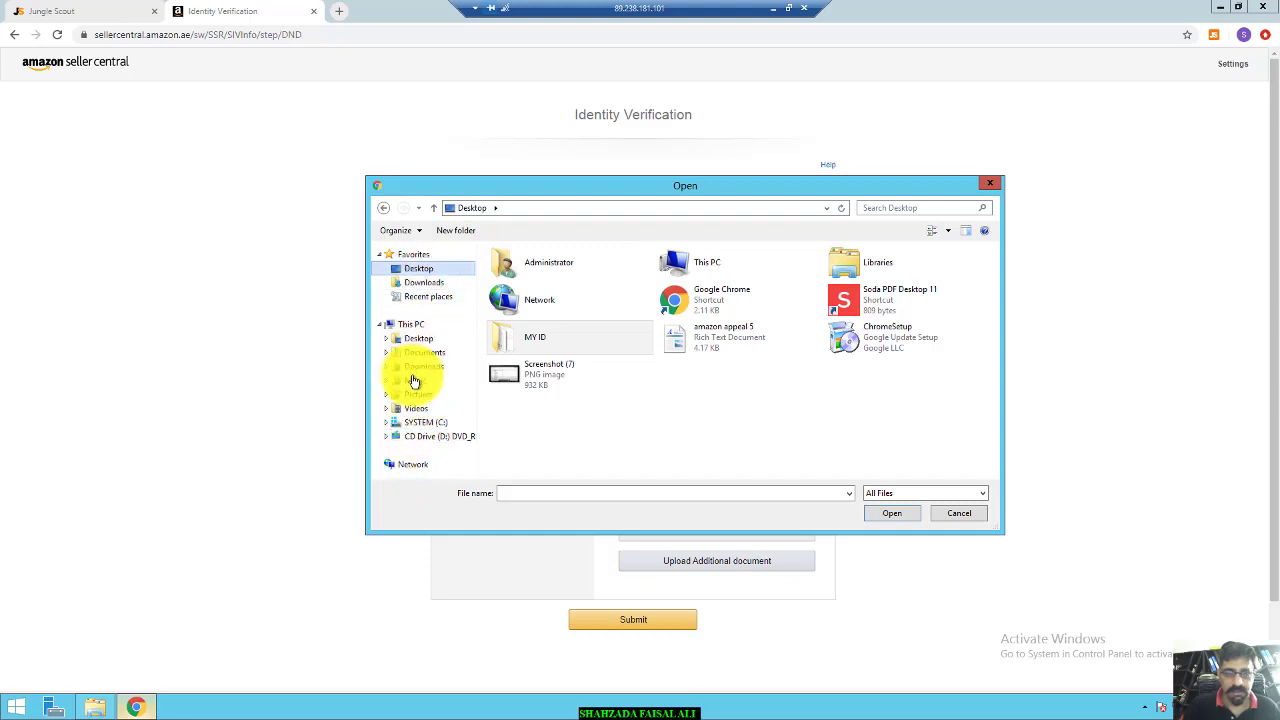
click(948, 513)
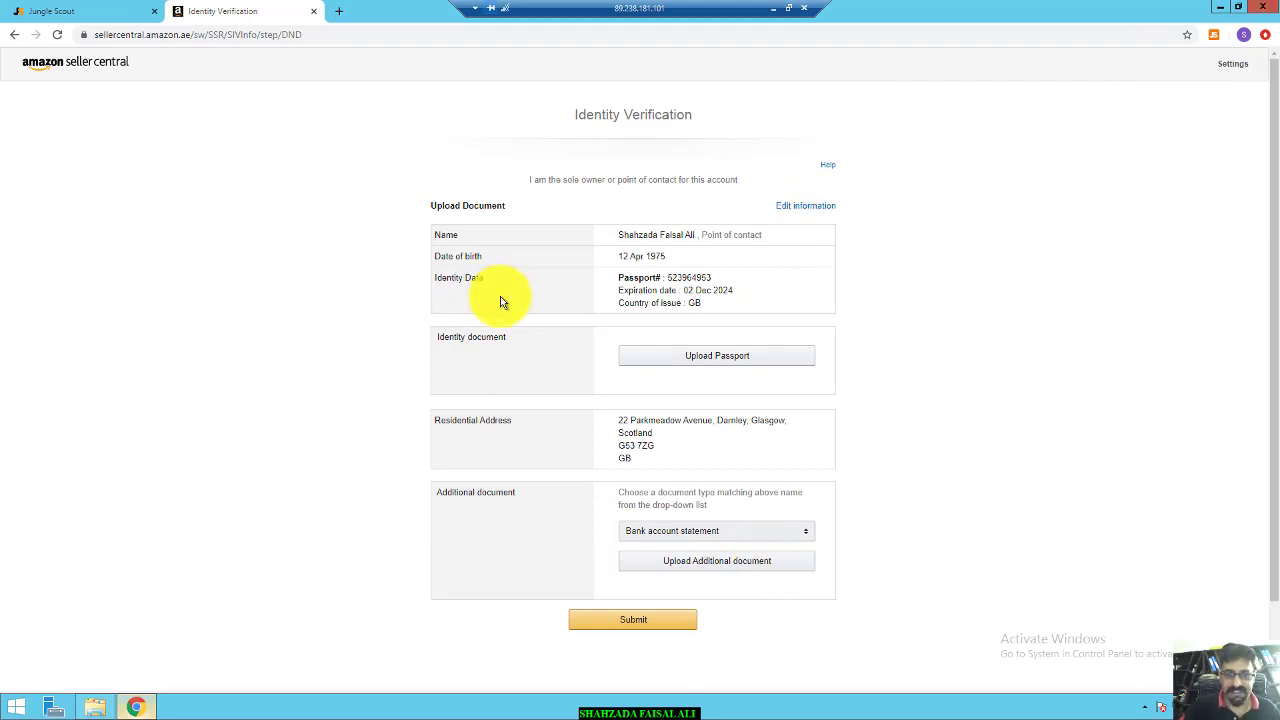
Step: Attach PASSPORT NO CROP from the NEW UPDATED DOCS folder as the passport image
click(714, 356)
click(682, 549)
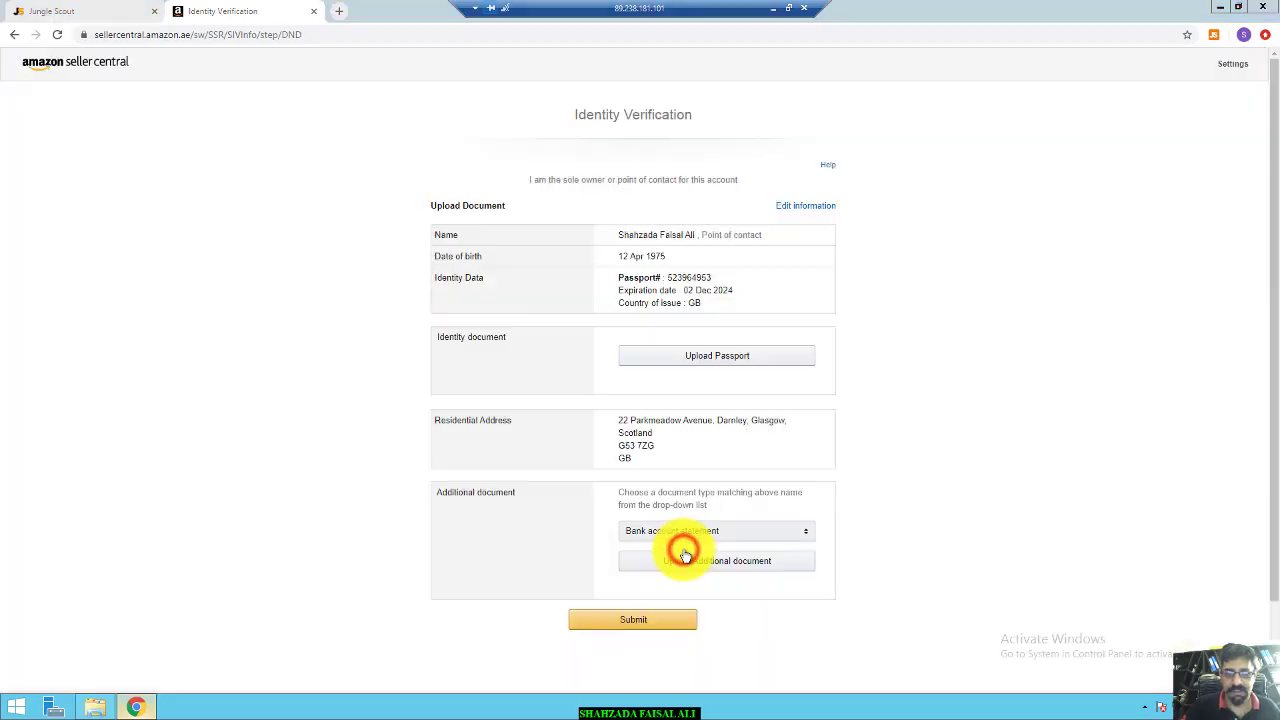
double_click(500, 270)
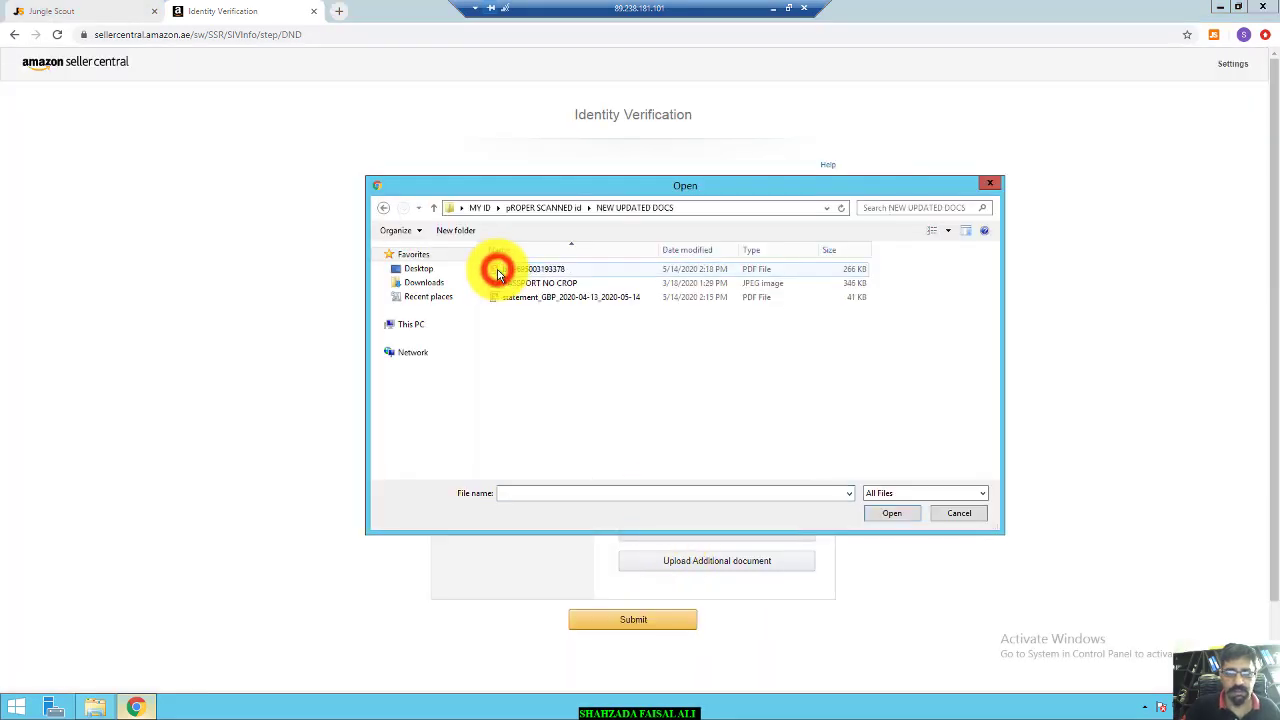
click(518, 284)
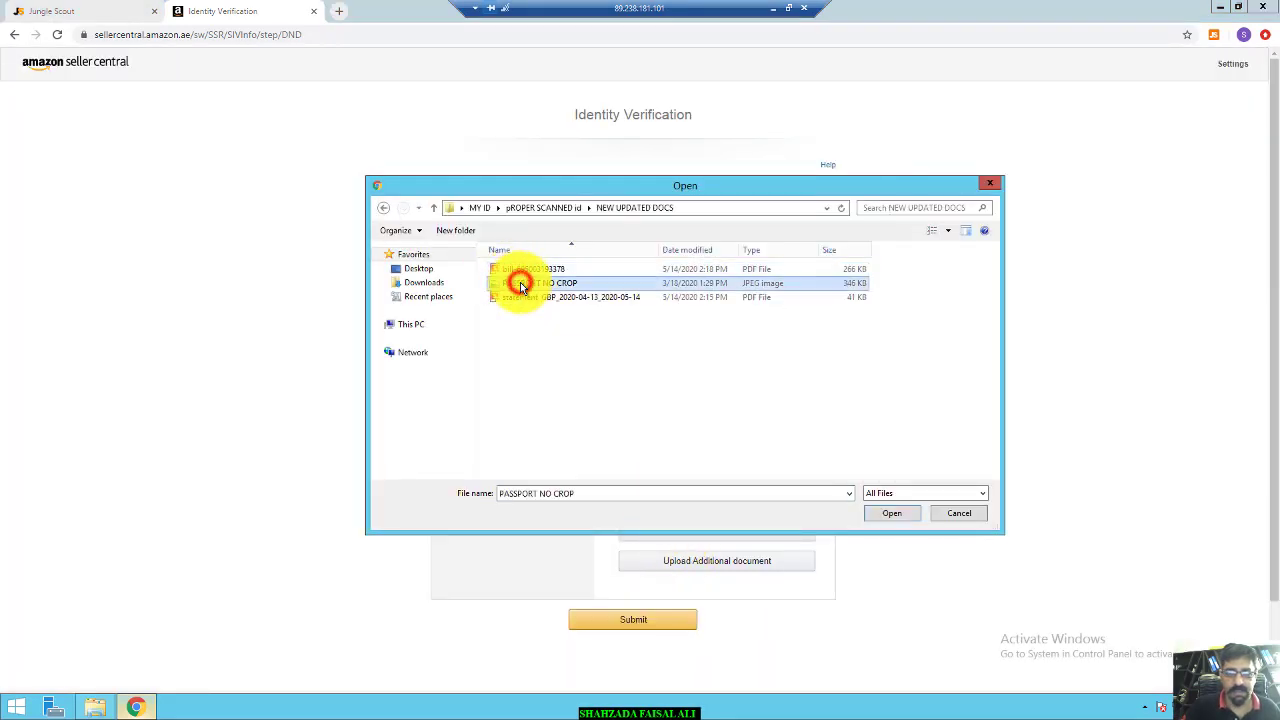
drag(588, 185, 572, 218)
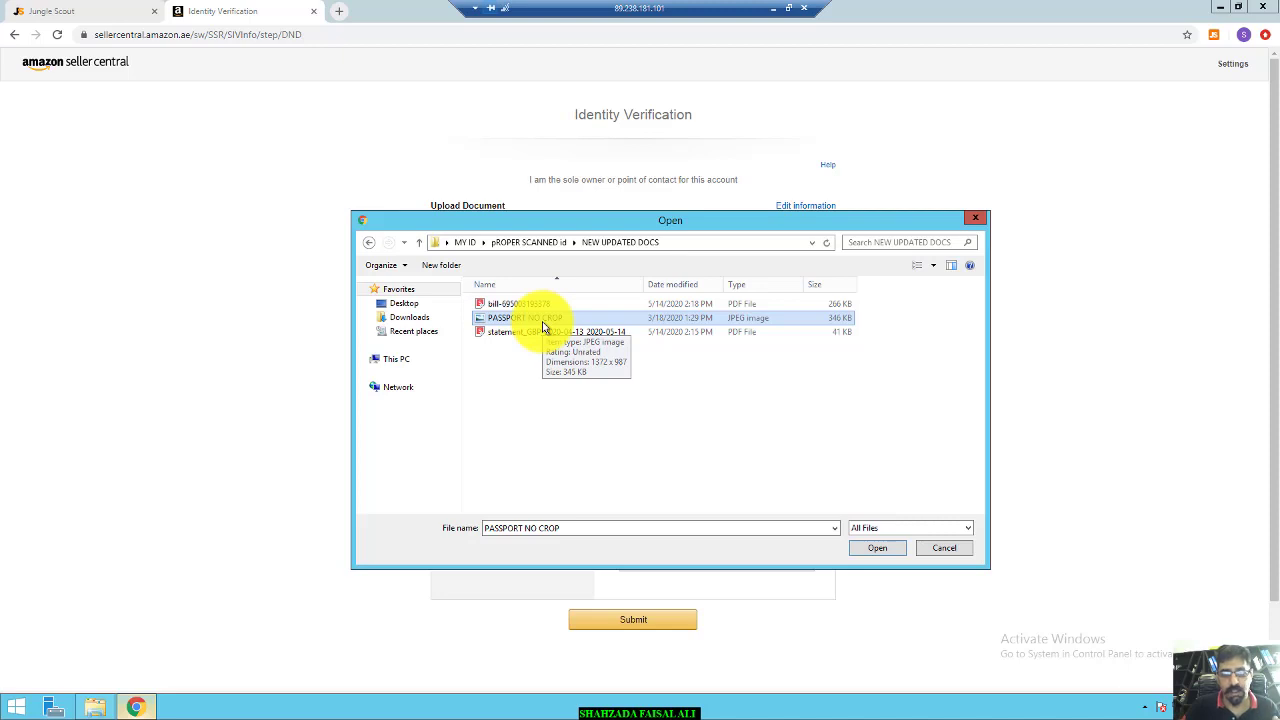
click(876, 549)
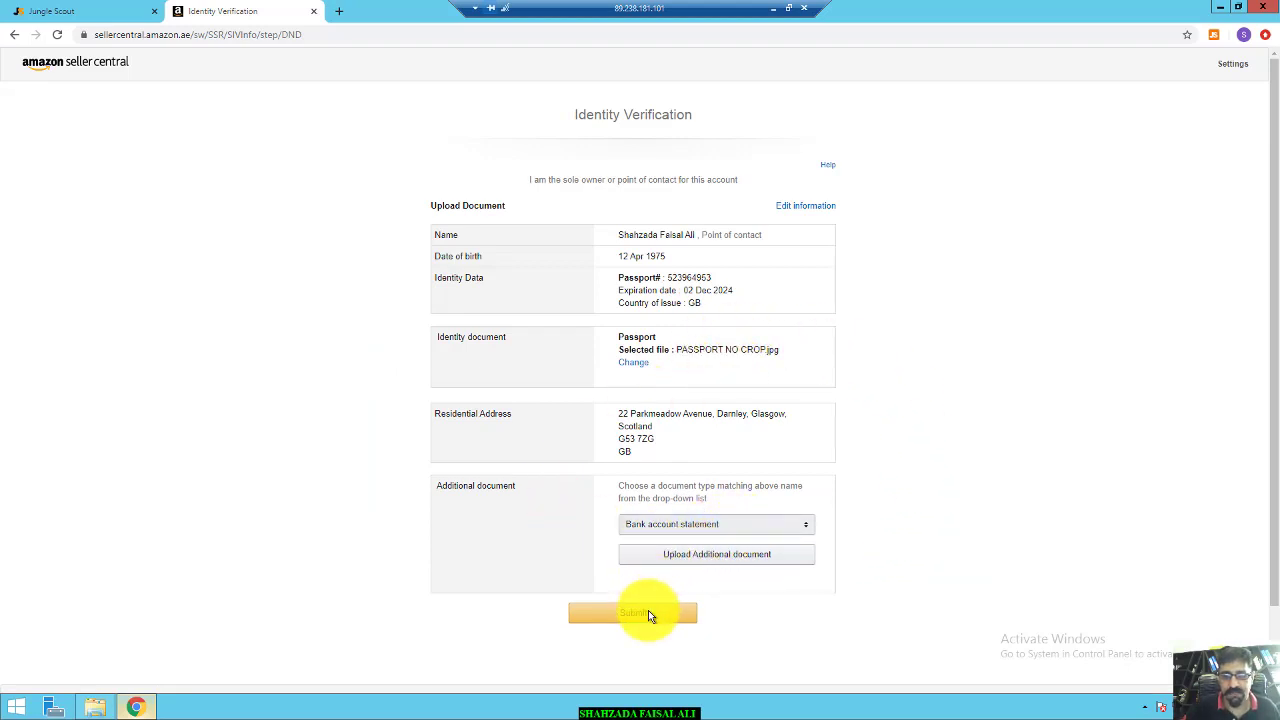
Step: Attach statement_GBP_2020-04-13_2020-05-14 PDF as the additional bank statement document
click(731, 554)
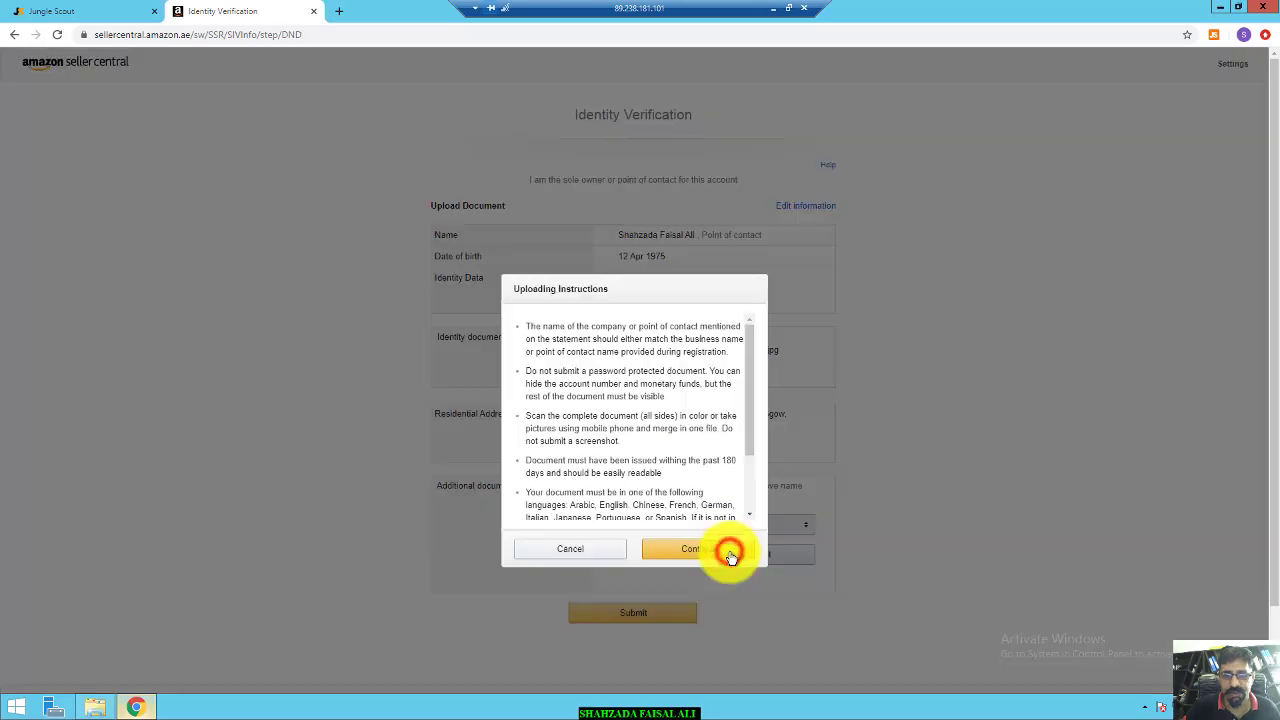
click(704, 551)
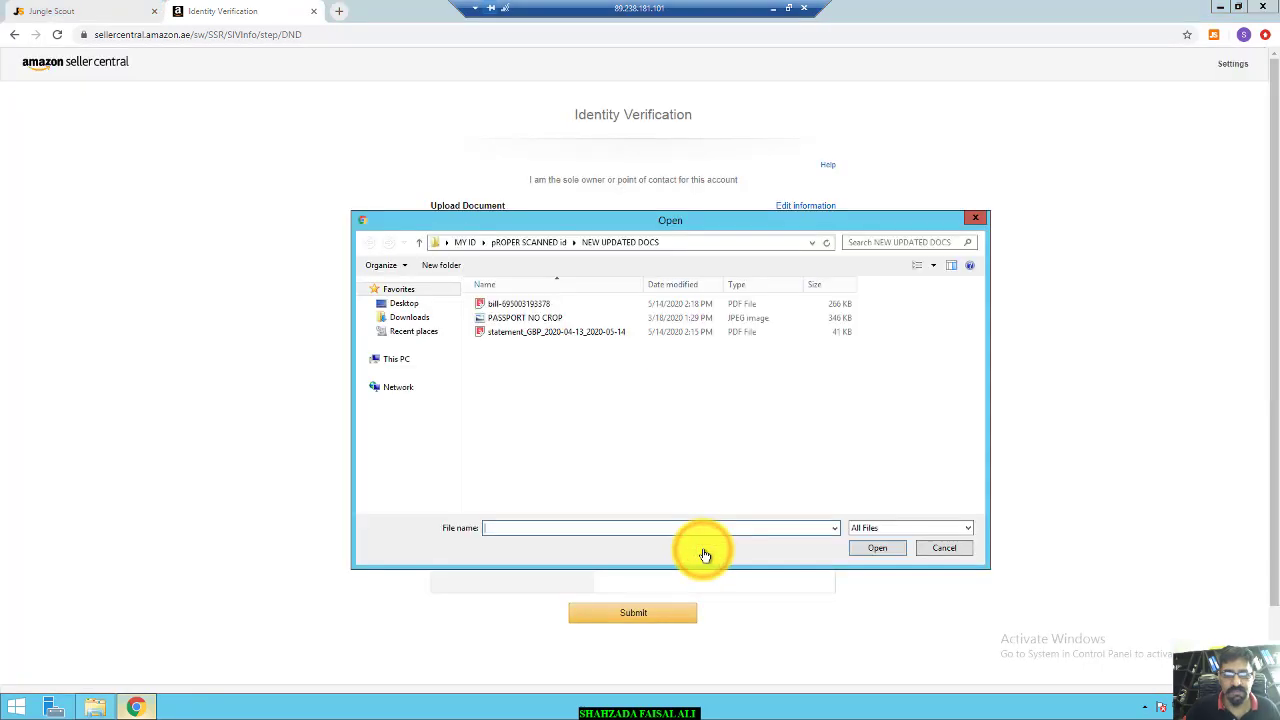
click(531, 331)
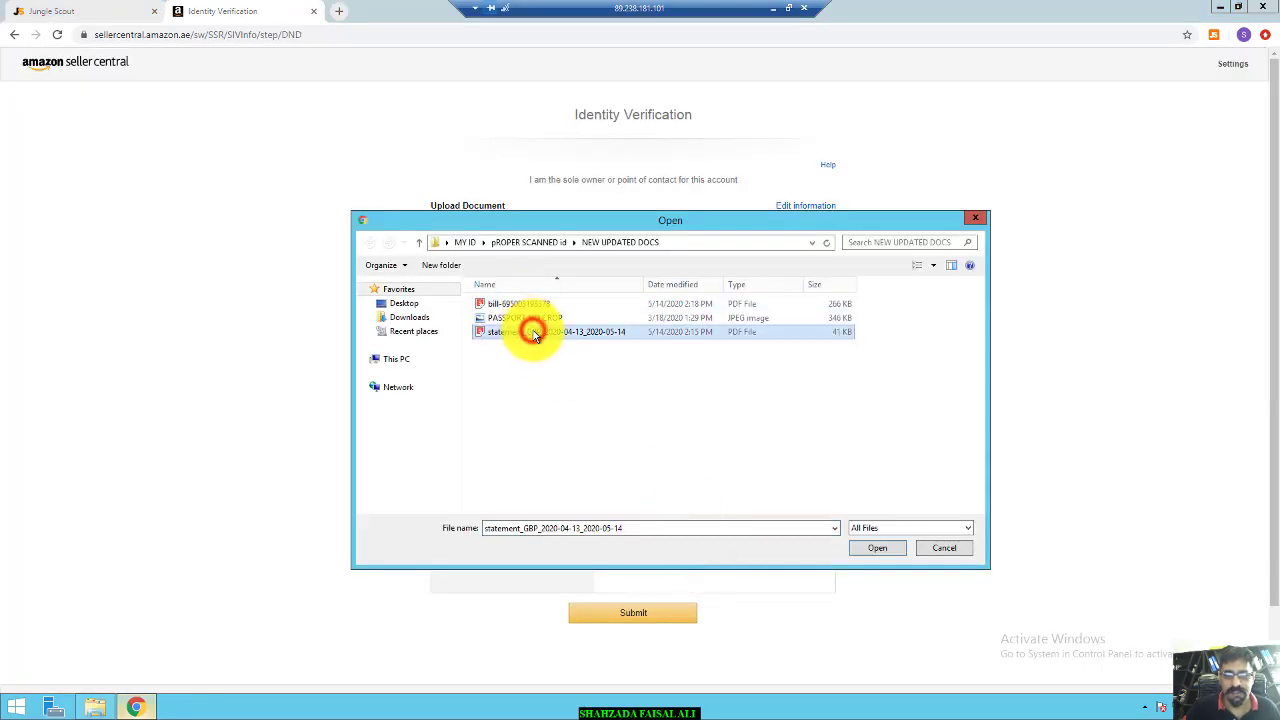
click(875, 549)
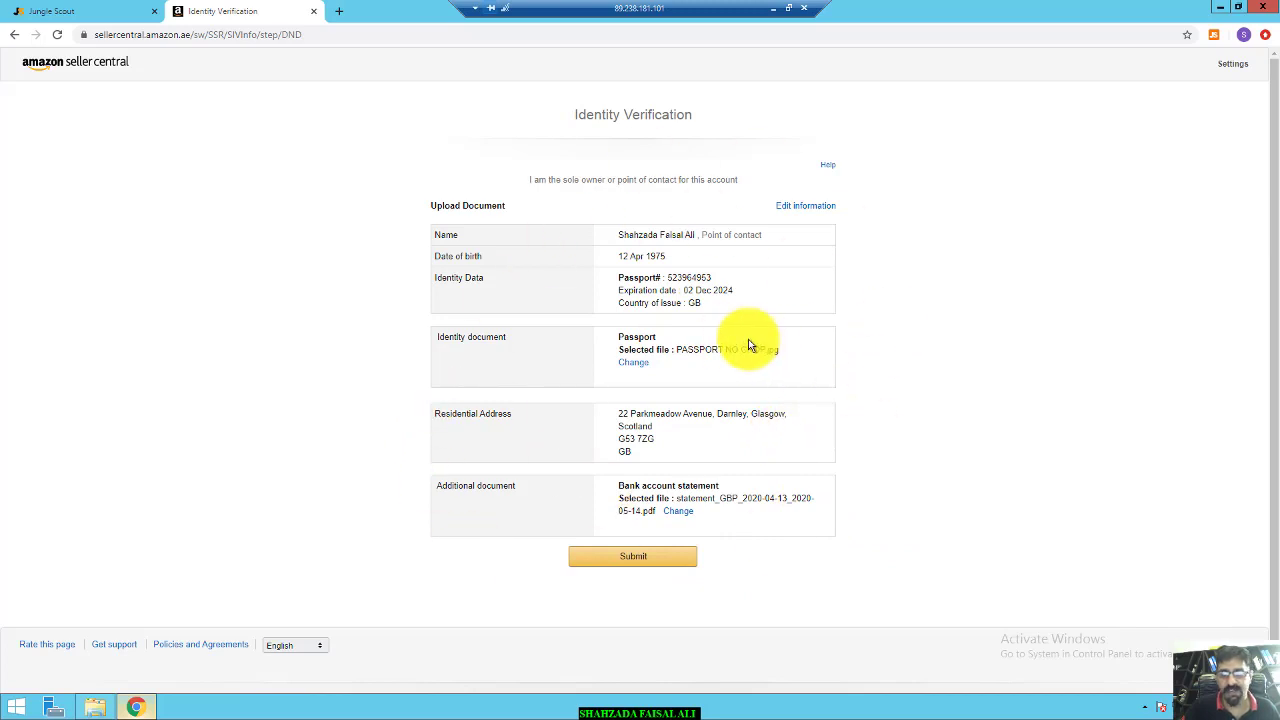
Step: Submit the passport and bank statement for verification and wait for the confirmation page
click(633, 558)
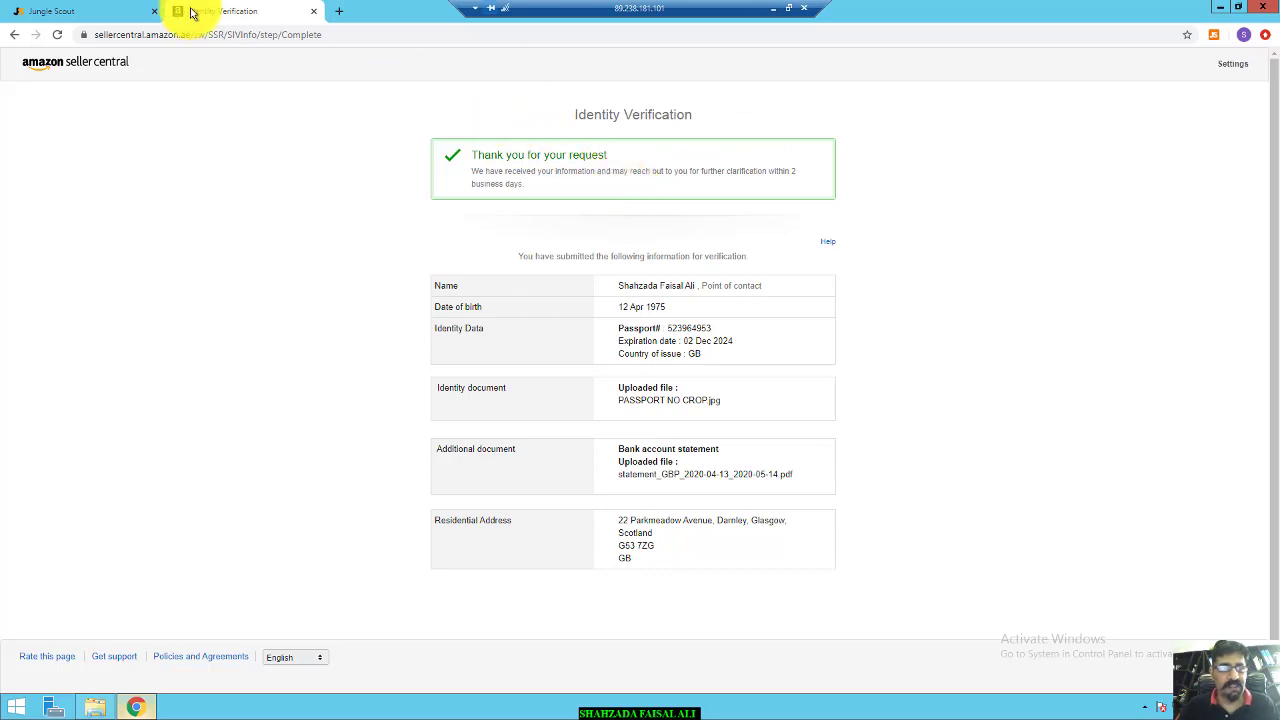
click(103, 60)
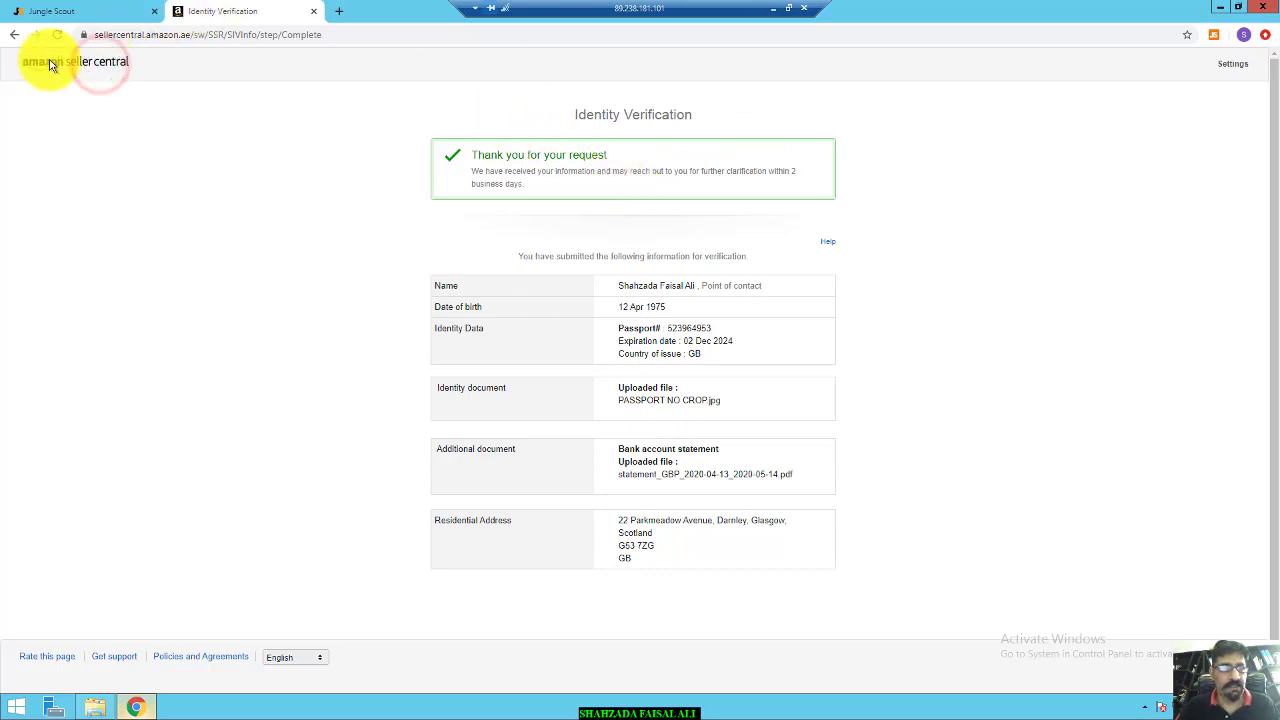
click(50, 62)
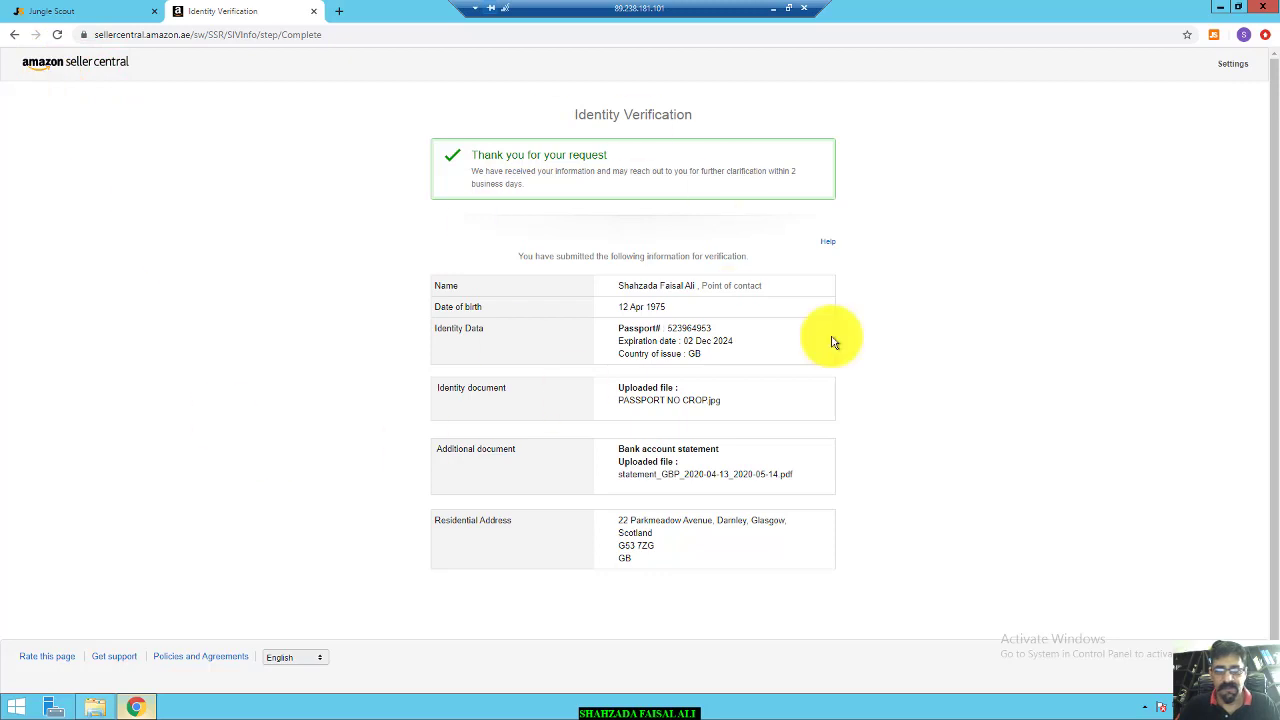